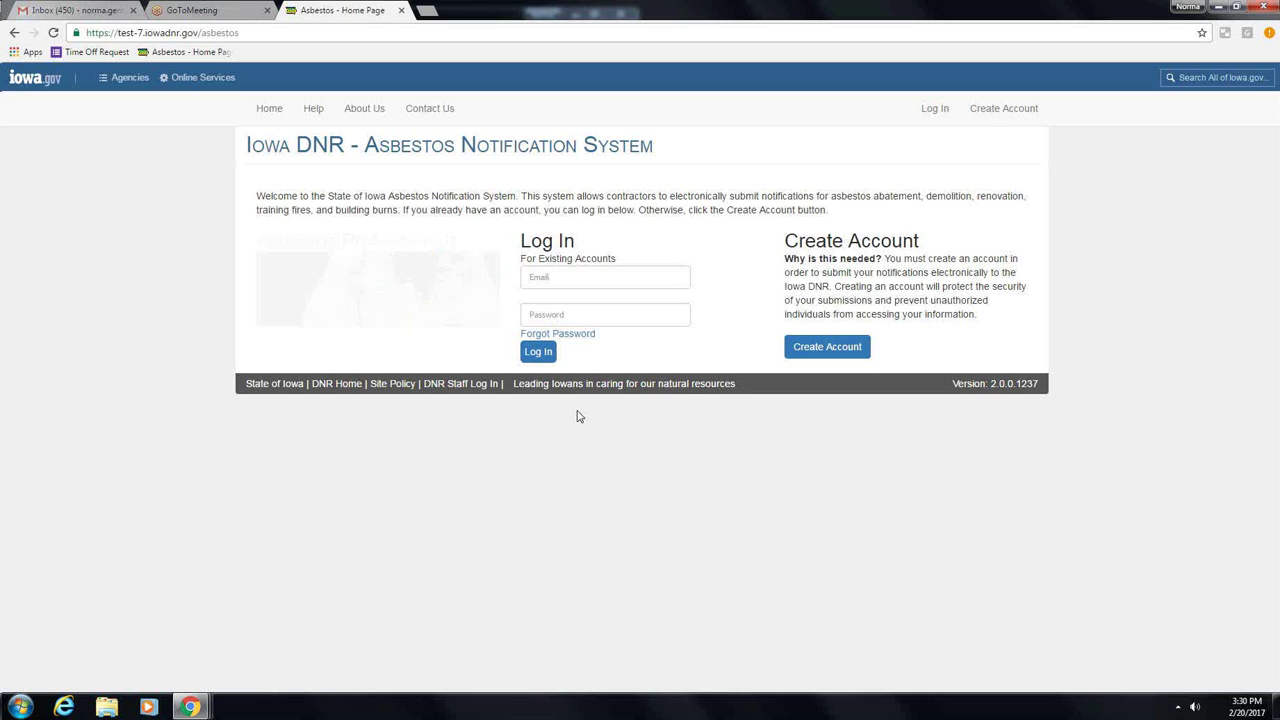
Step: Sign in with the existing account's e-mail address and password
{"action": "left_click", "coordinate": [578, 282]}
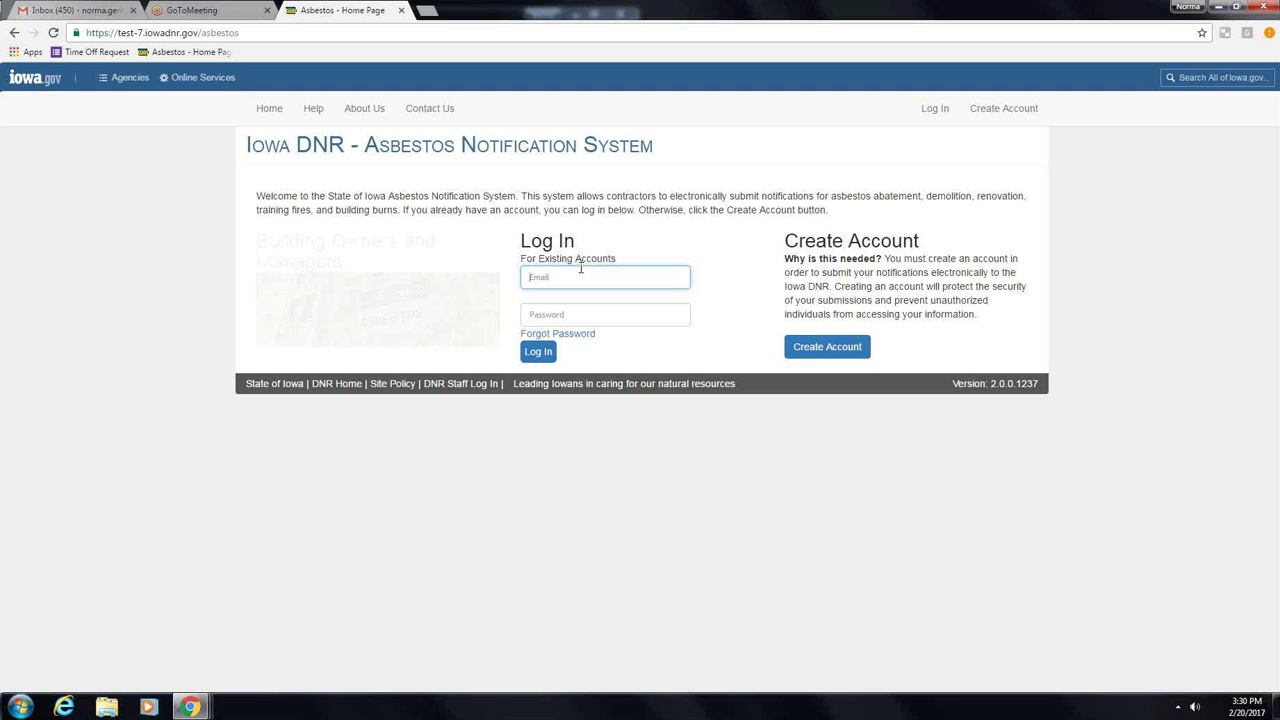
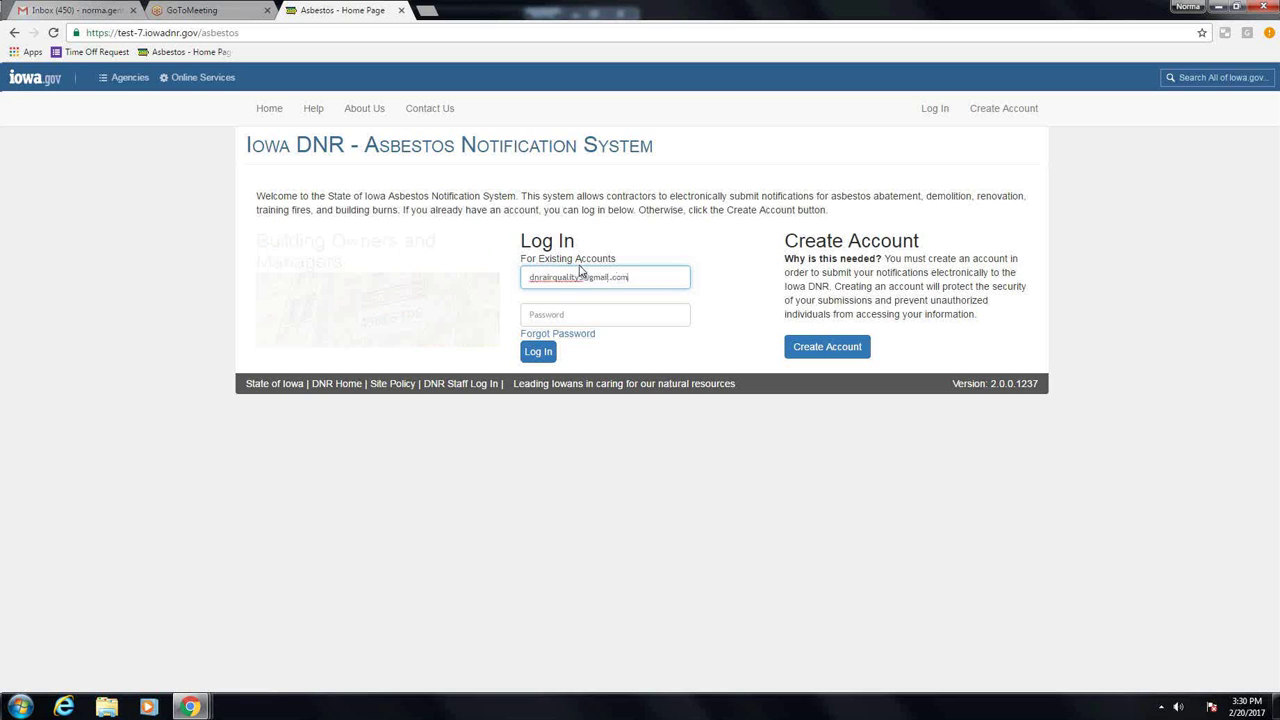
{"action": "key", "text": "Tab"}
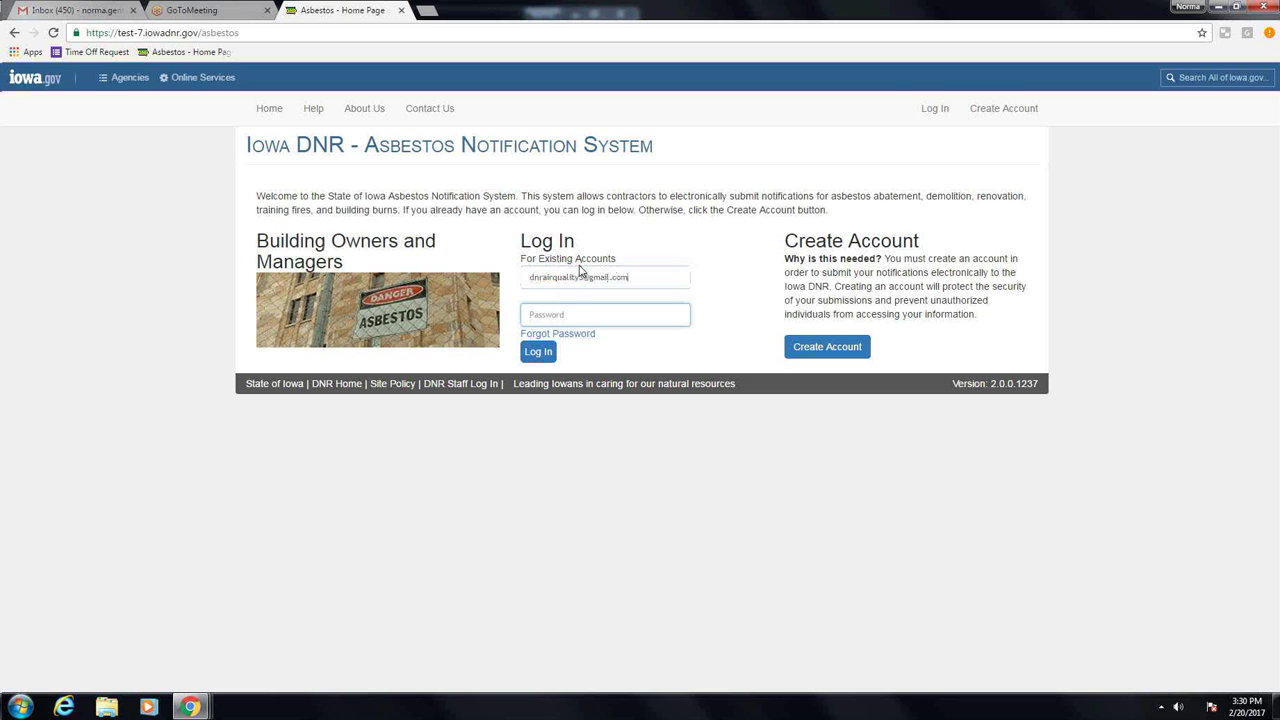
{"action": "type", "text": "******"}
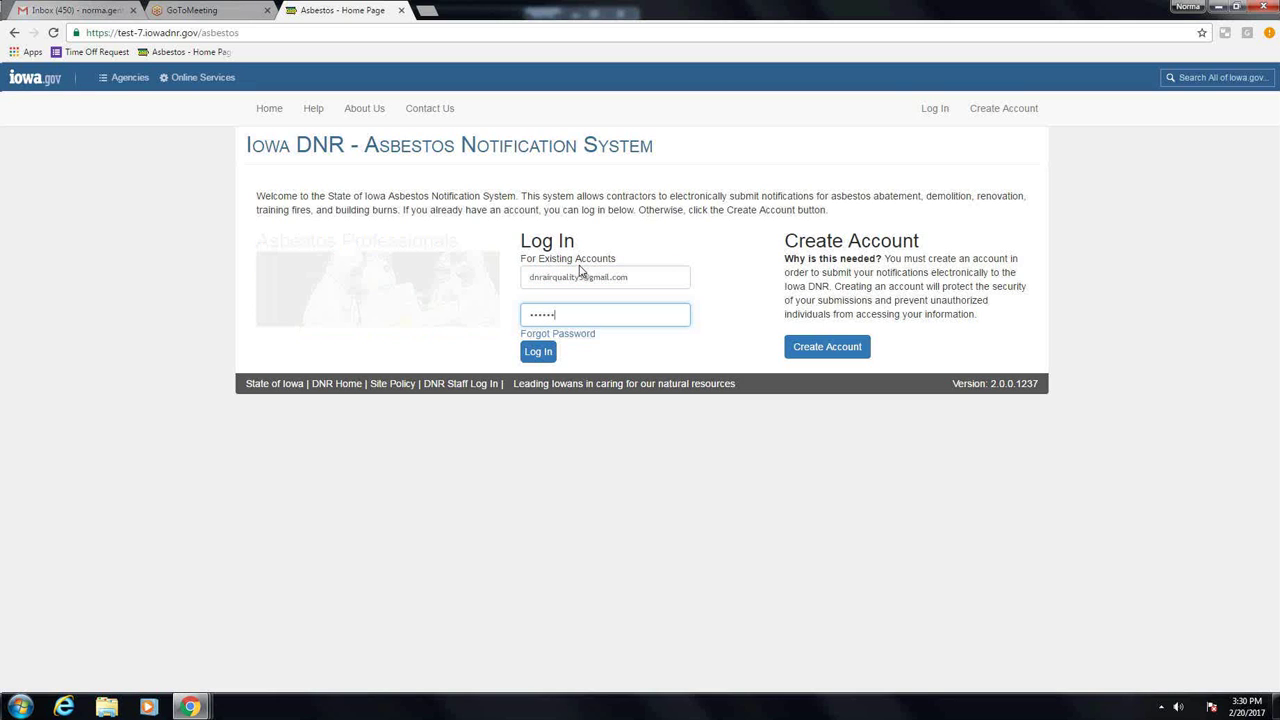
{"action": "type", "text": "**"}
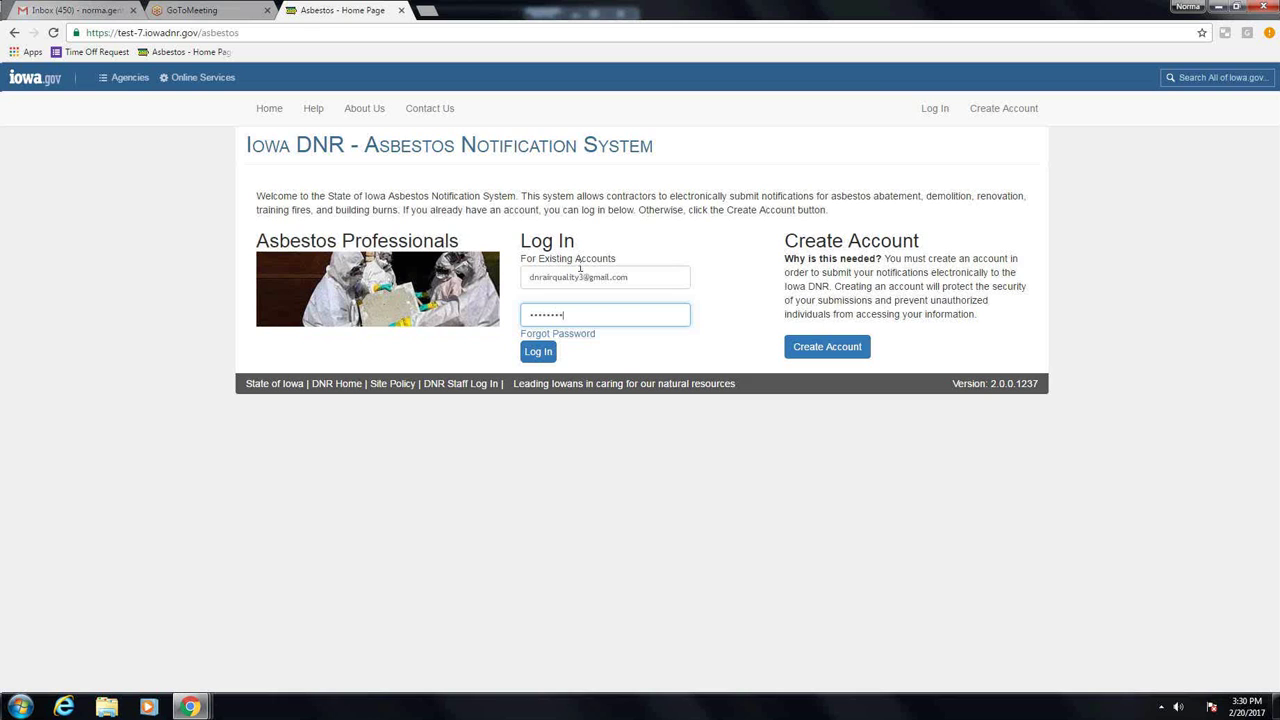
{"action": "left_click", "coordinate": [545, 352]}
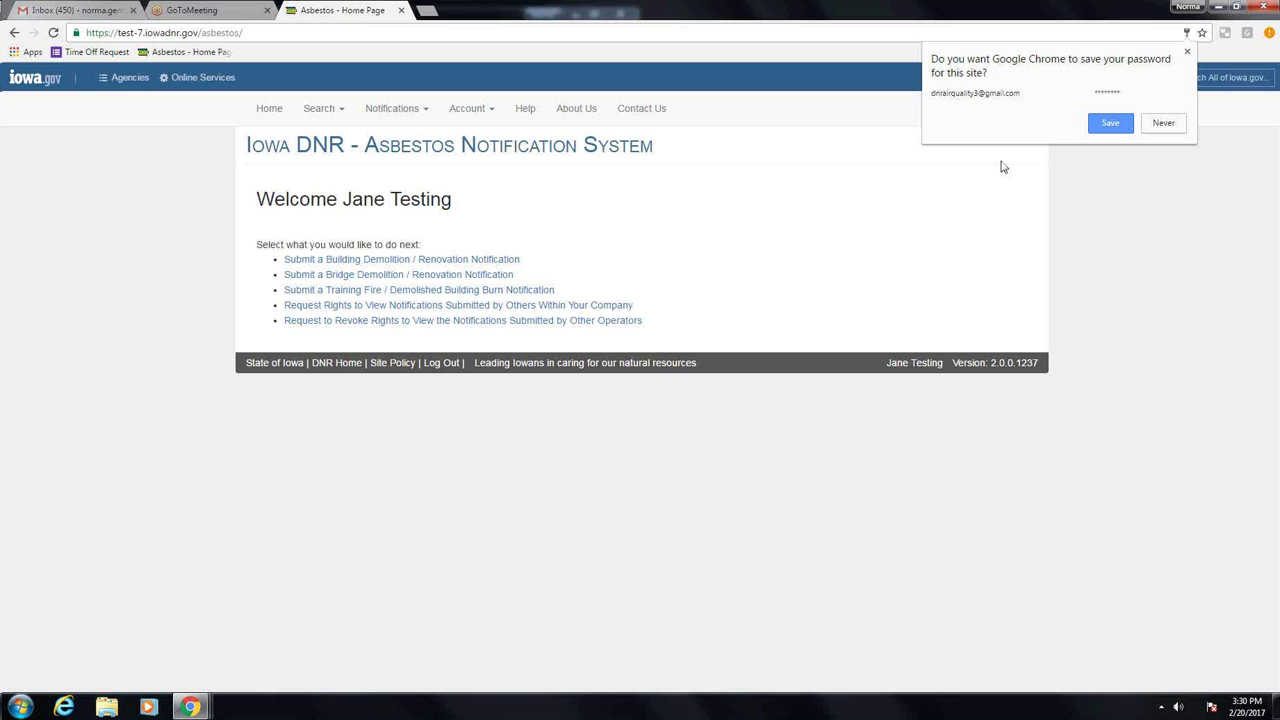
Step: Decline the browser's password save and start a Building Demolition / Renovation Notification
{"action": "left_click", "coordinate": [1160, 122]}
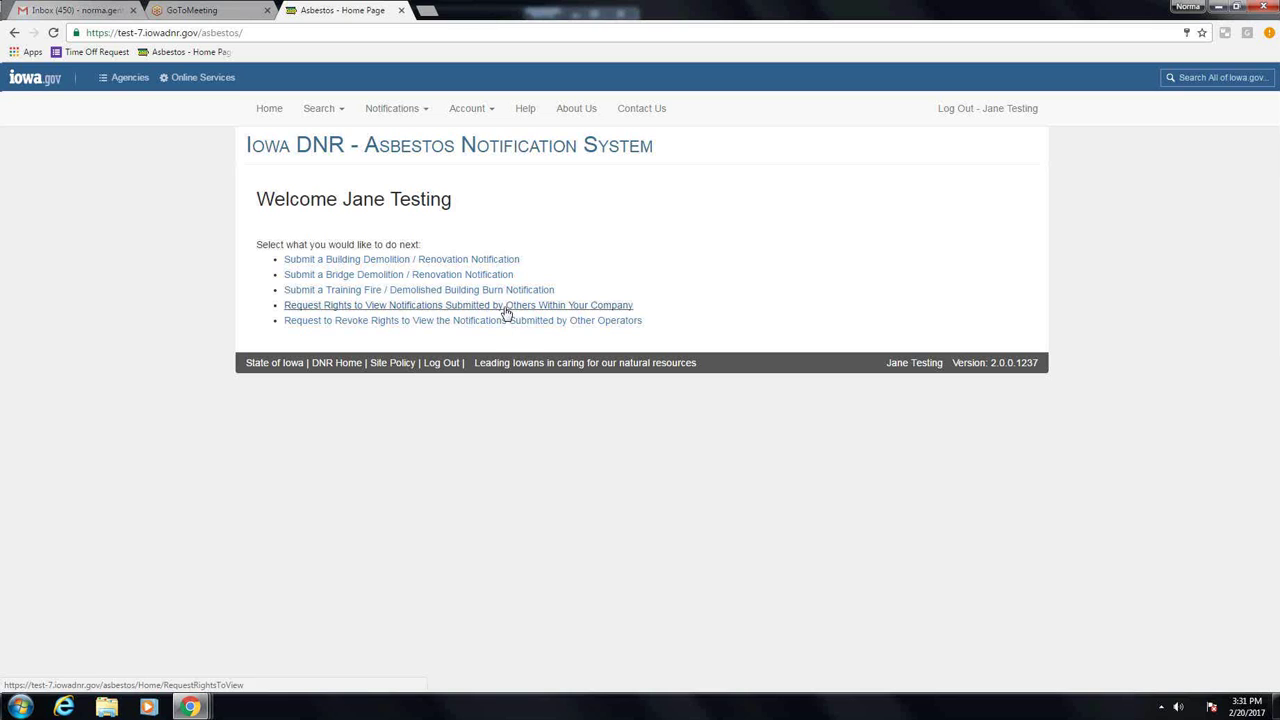
{"action": "left_click", "coordinate": [481, 262]}
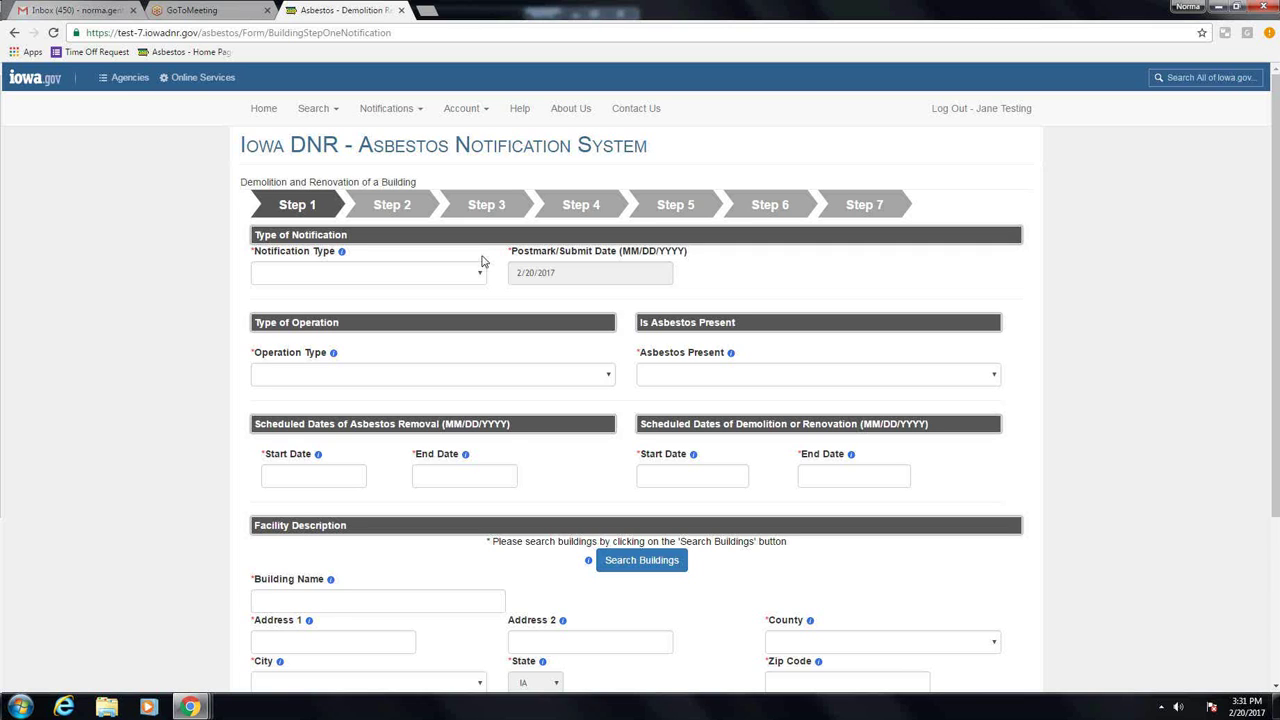
Step: Choose notification type Original, operation Demolition, and asbestos 'No - Abatement has already occurred'
{"action": "left_click", "coordinate": [476, 272]}
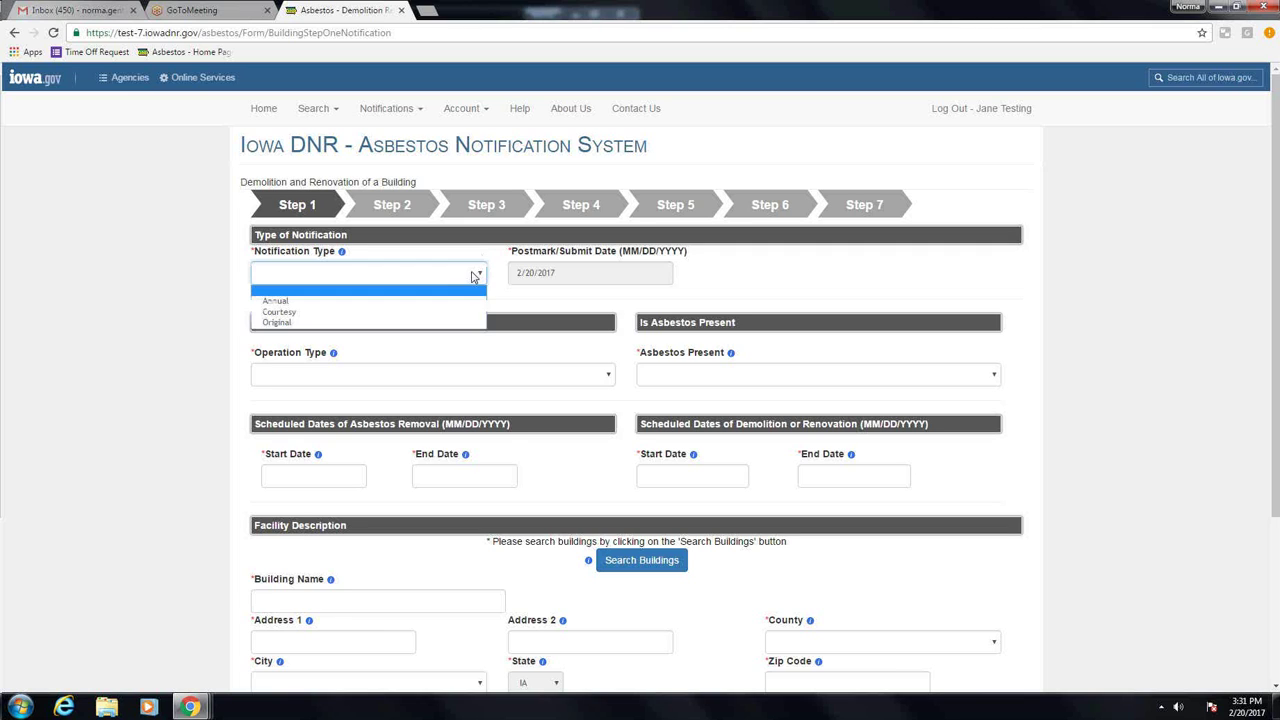
{"action": "left_click", "coordinate": [407, 323]}
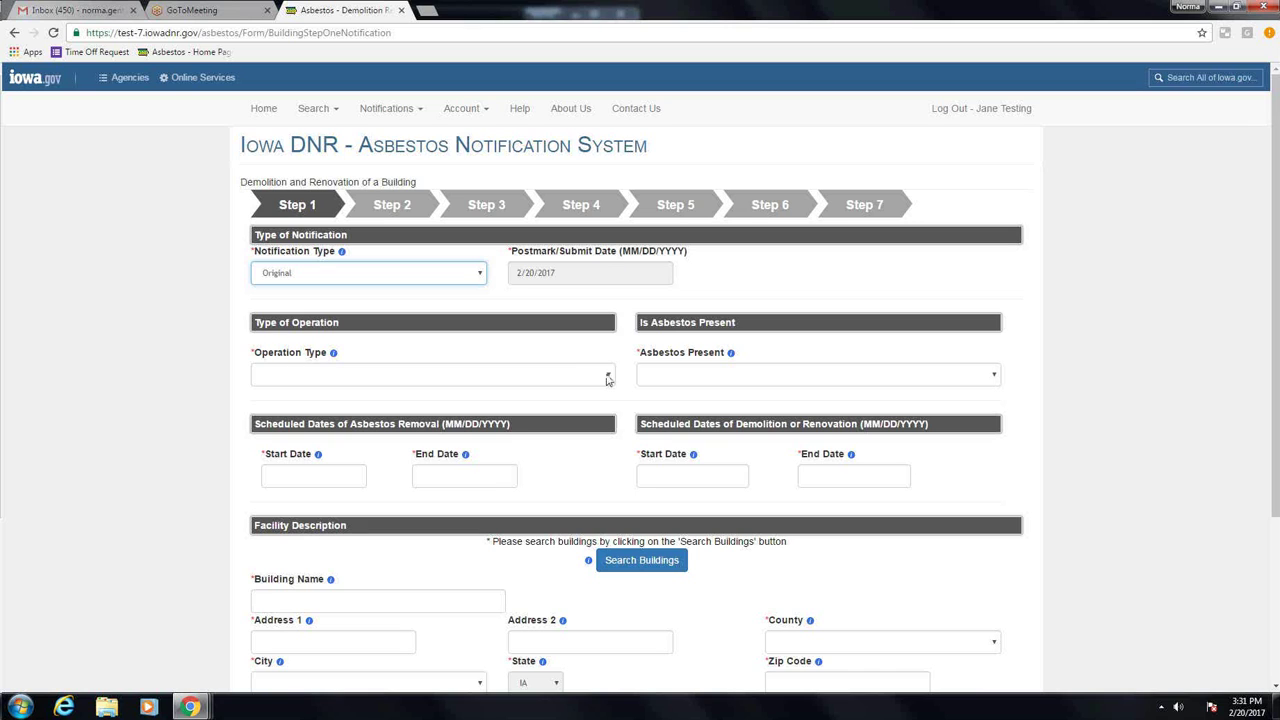
{"action": "left_click", "coordinate": [607, 378]}
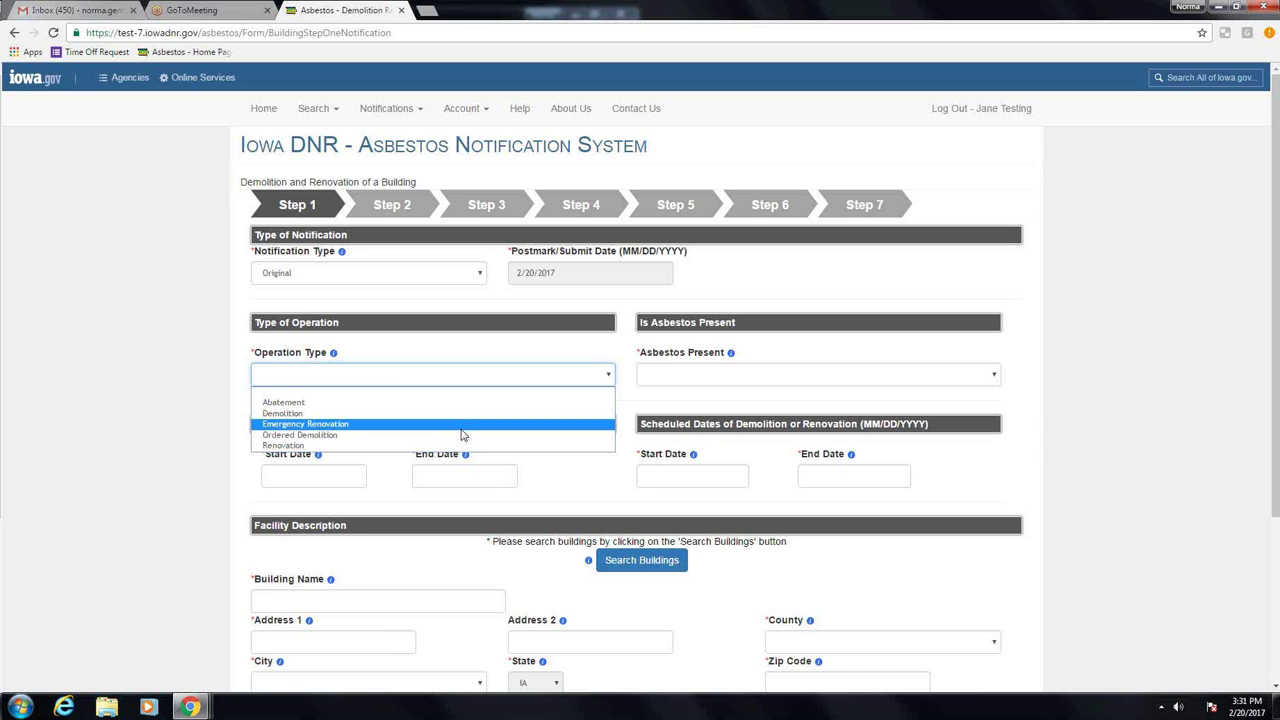
{"action": "left_click", "coordinate": [463, 413]}
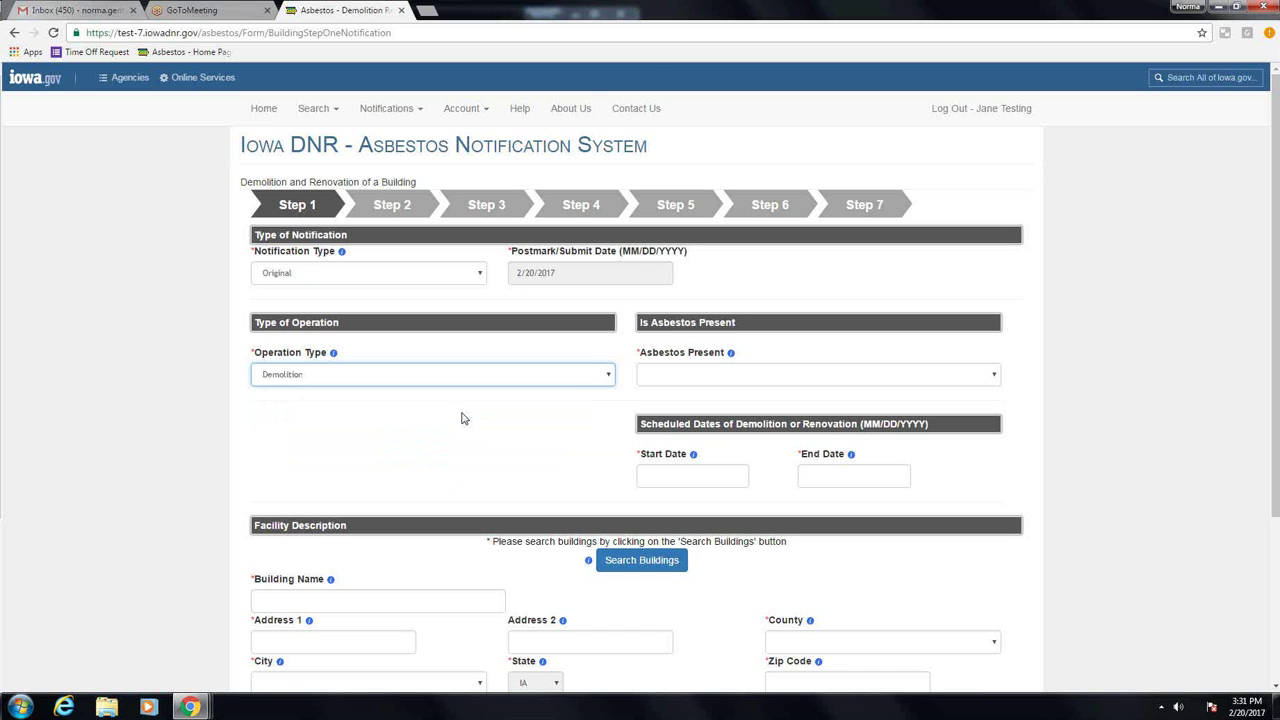
{"action": "left_click", "coordinate": [669, 372]}
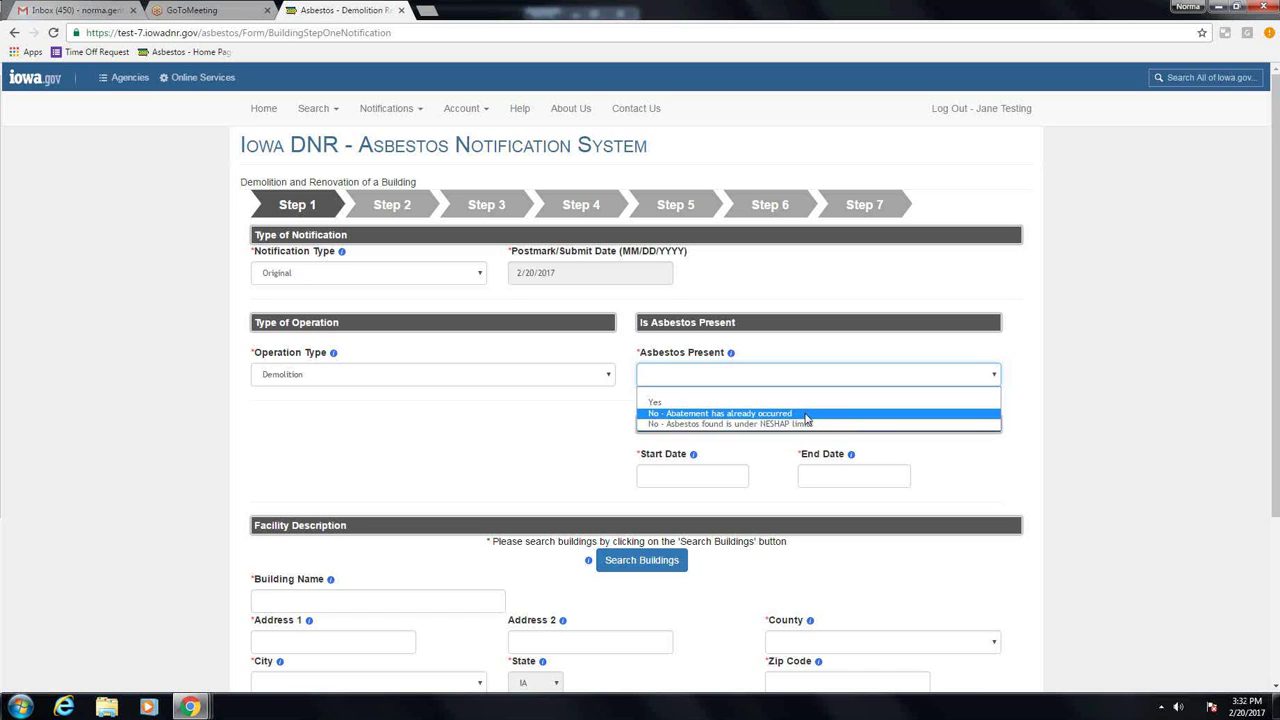
{"action": "left_click", "coordinate": [807, 415]}
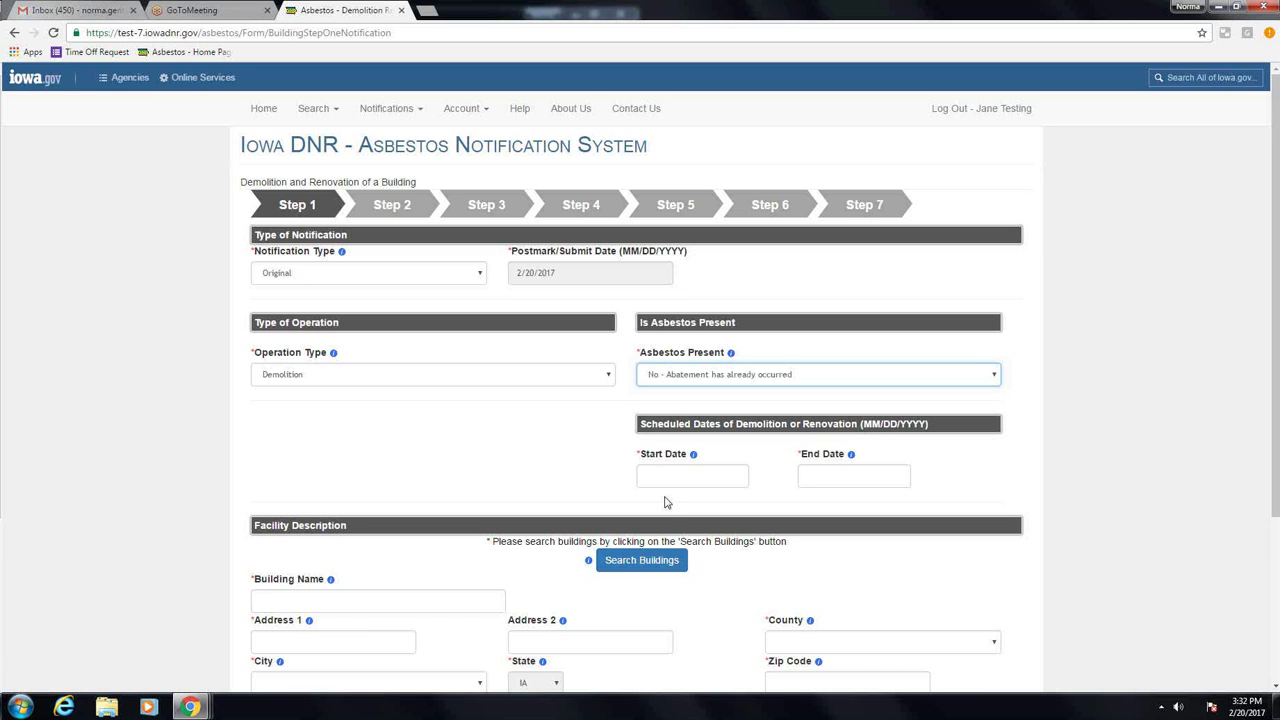
{"action": "left_click", "coordinate": [691, 477]}
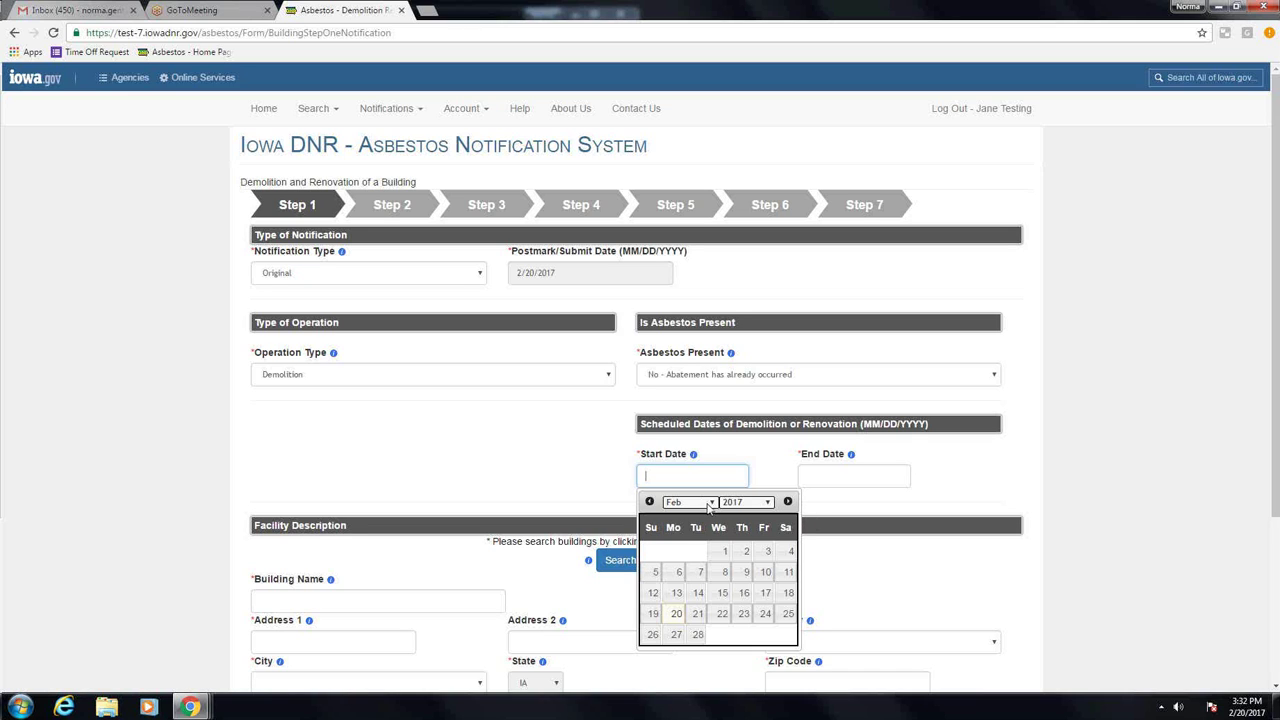
{"action": "left_click", "coordinate": [709, 504]}
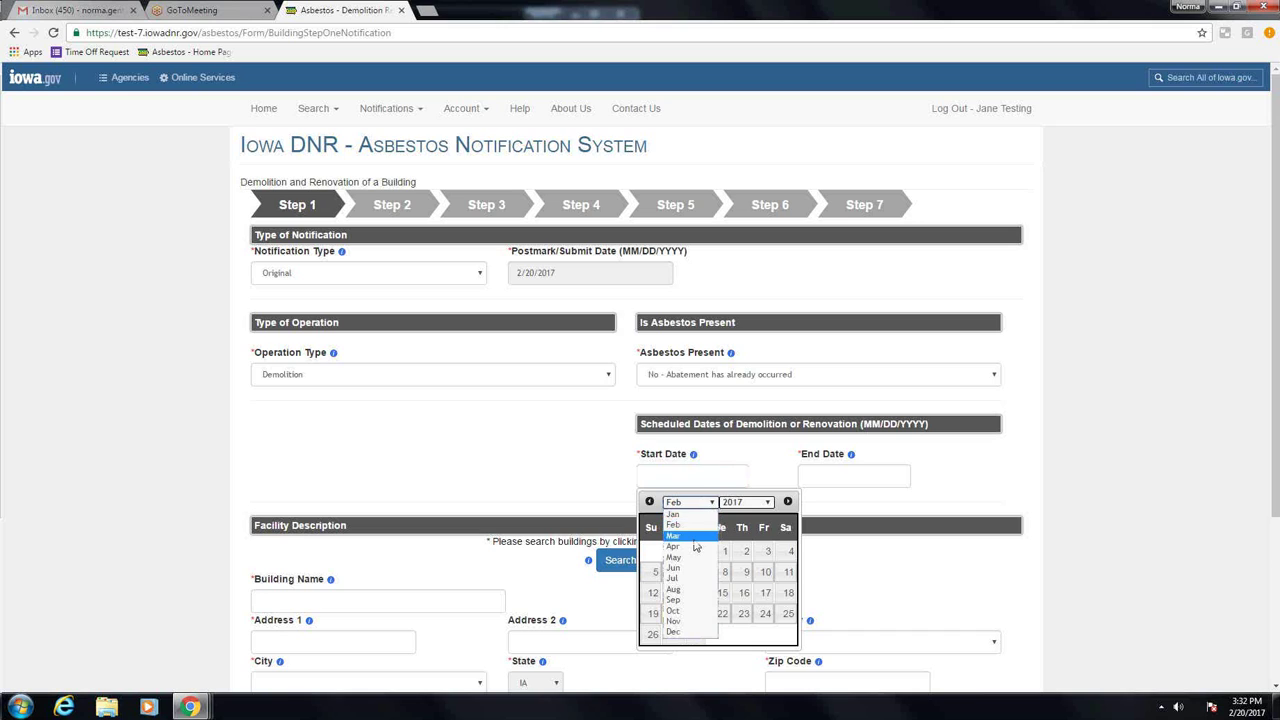
Step: Pick March 6 as the start date and March 9 as the end date
{"action": "left_click", "coordinate": [694, 539]}
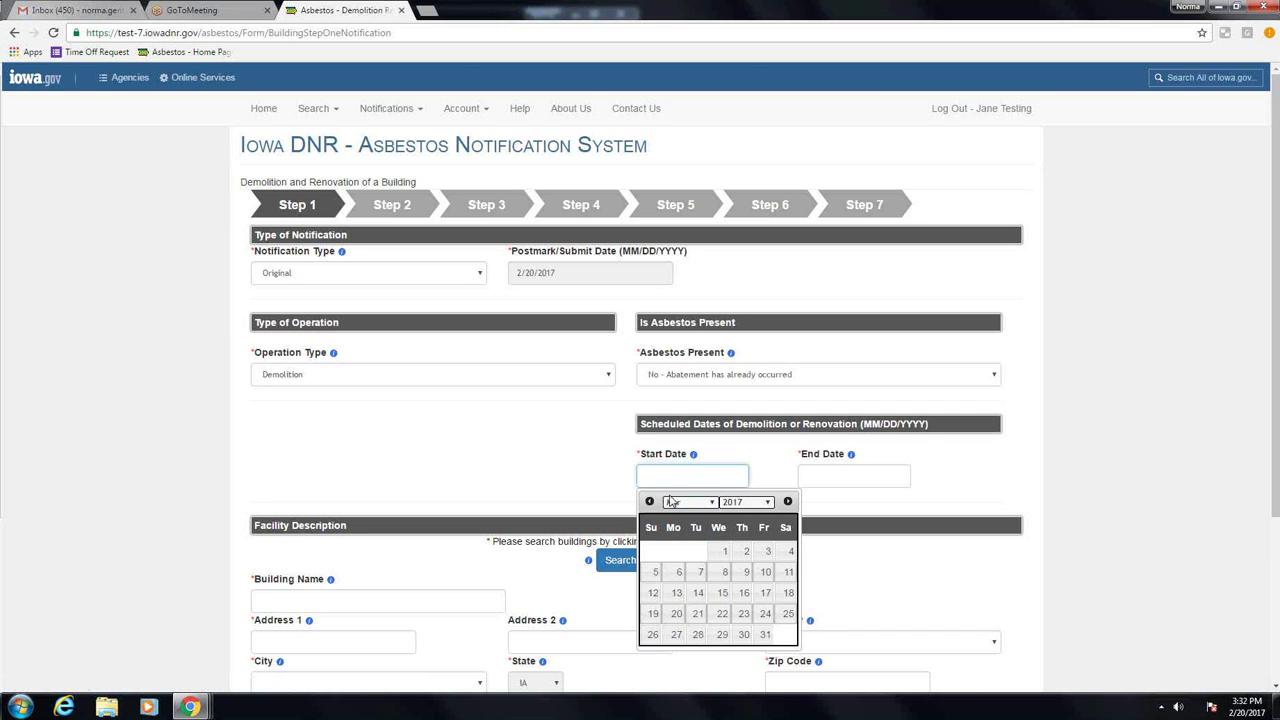
{"action": "left_click", "coordinate": [676, 573]}
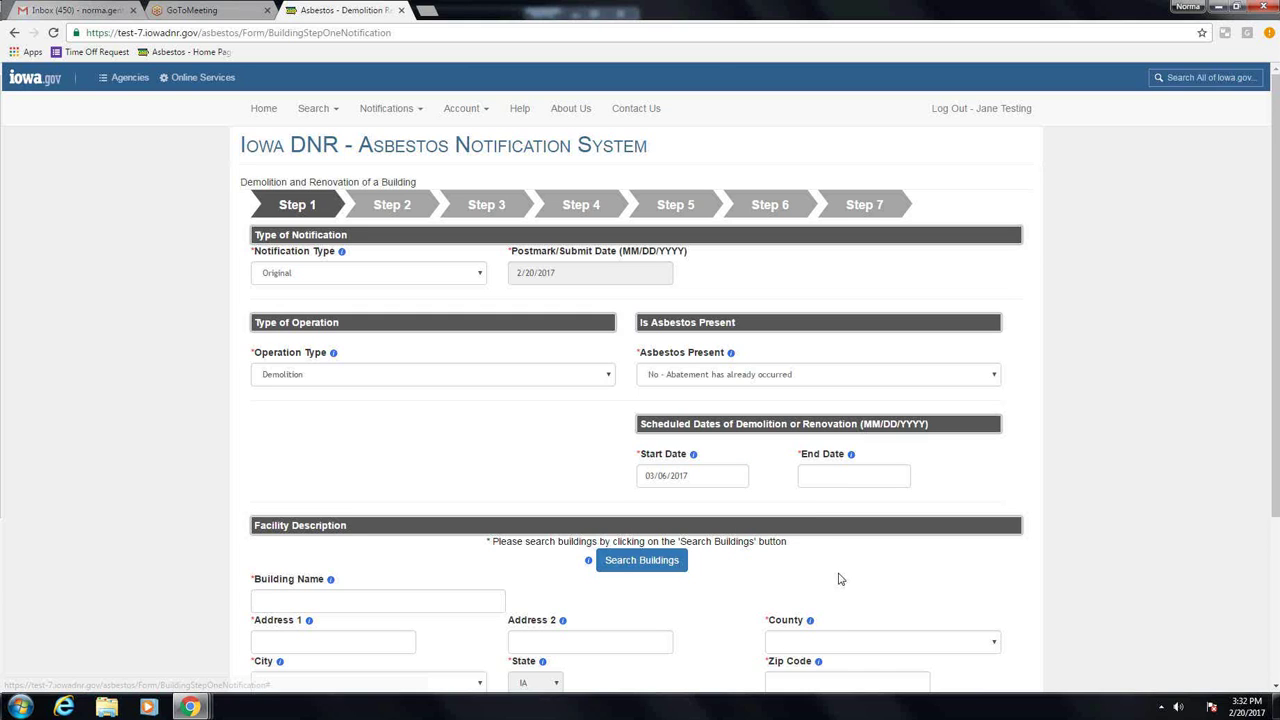
{"action": "left_click", "coordinate": [849, 481]}
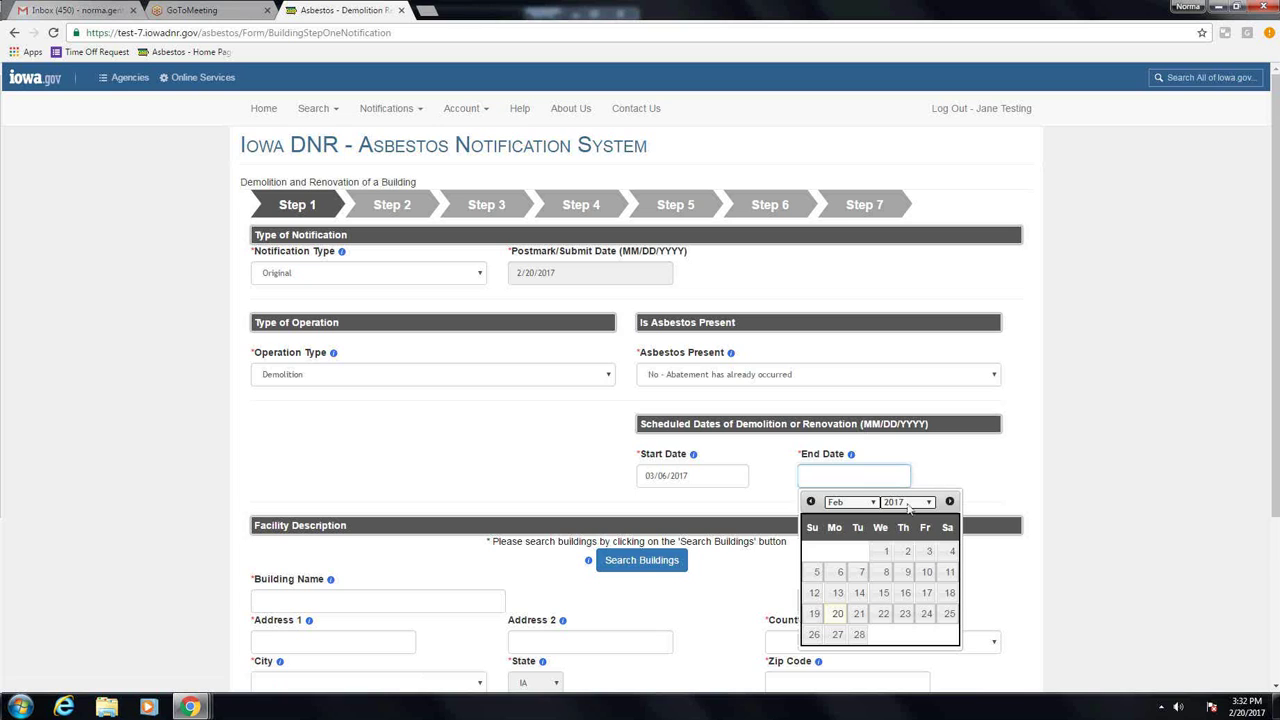
{"action": "left_click", "coordinate": [872, 502]}
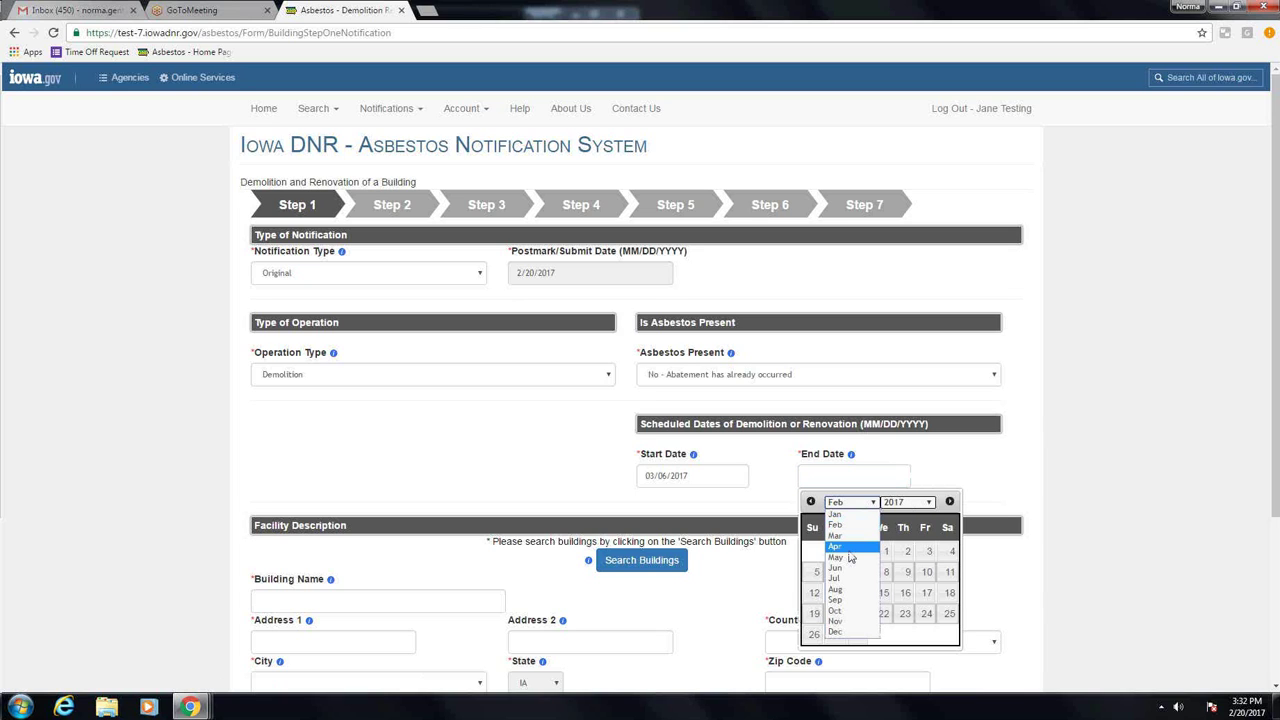
{"action": "left_click", "coordinate": [852, 544]}
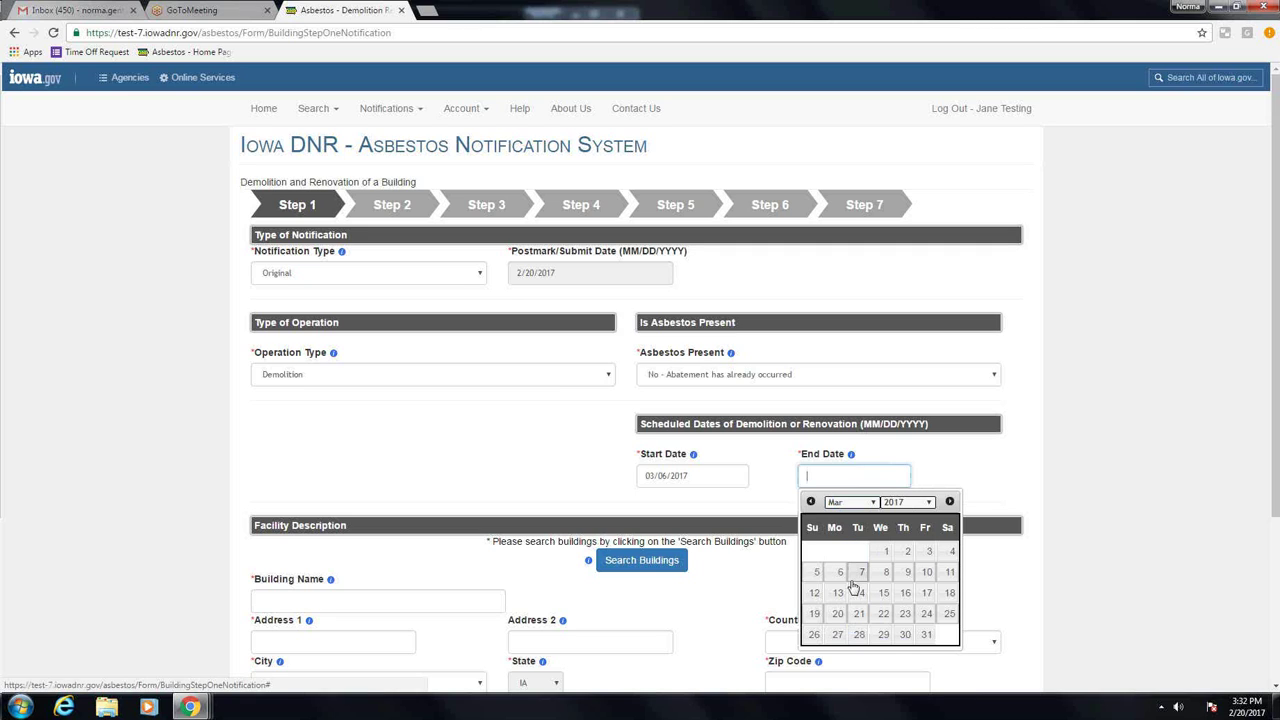
{"action": "left_click", "coordinate": [907, 572]}
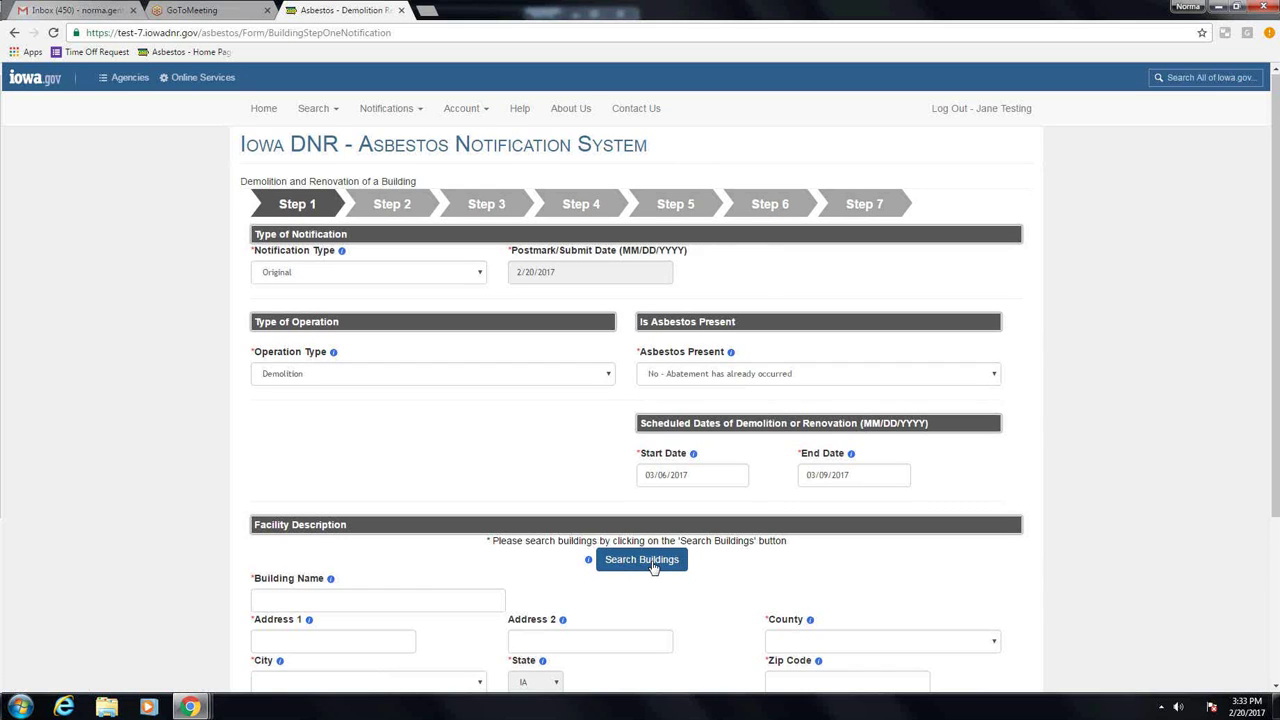
Step: Search buildings for address '1327 w', find no match, and close the search
{"action": "scroll", "coordinate": [652, 566], "scroll_direction": "down", "scroll_amount": 3}
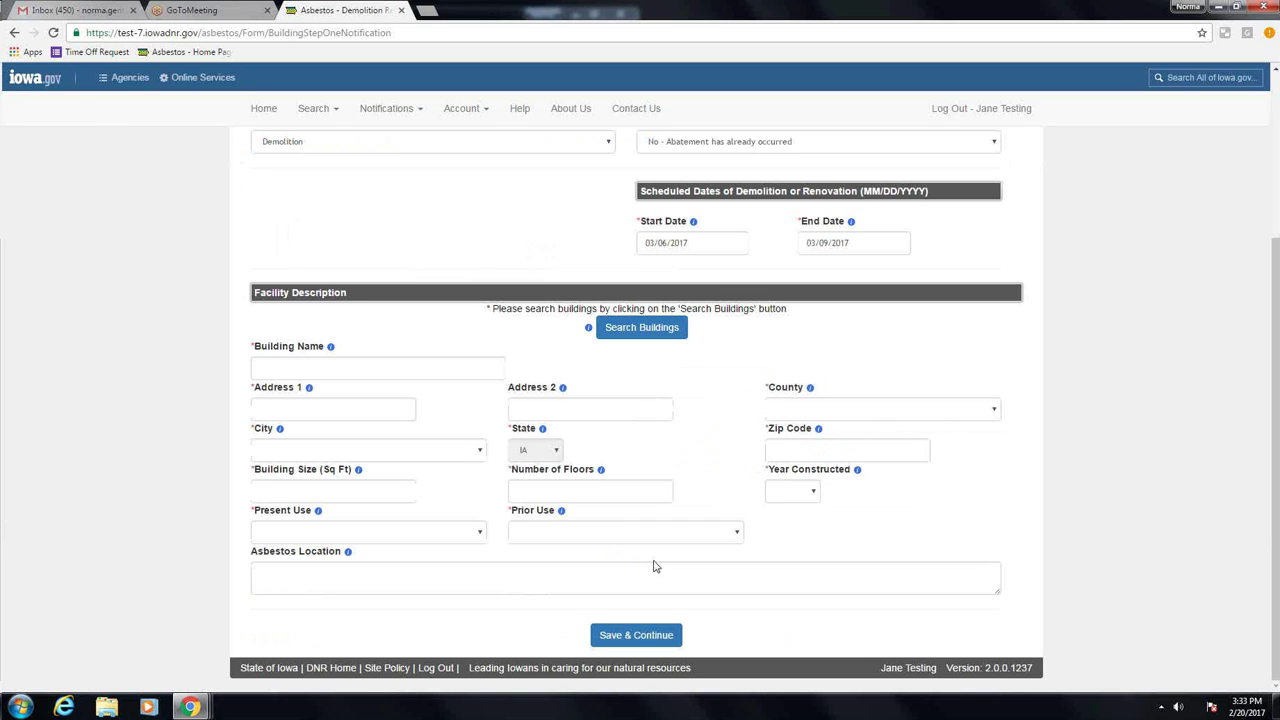
{"action": "left_click", "coordinate": [645, 329]}
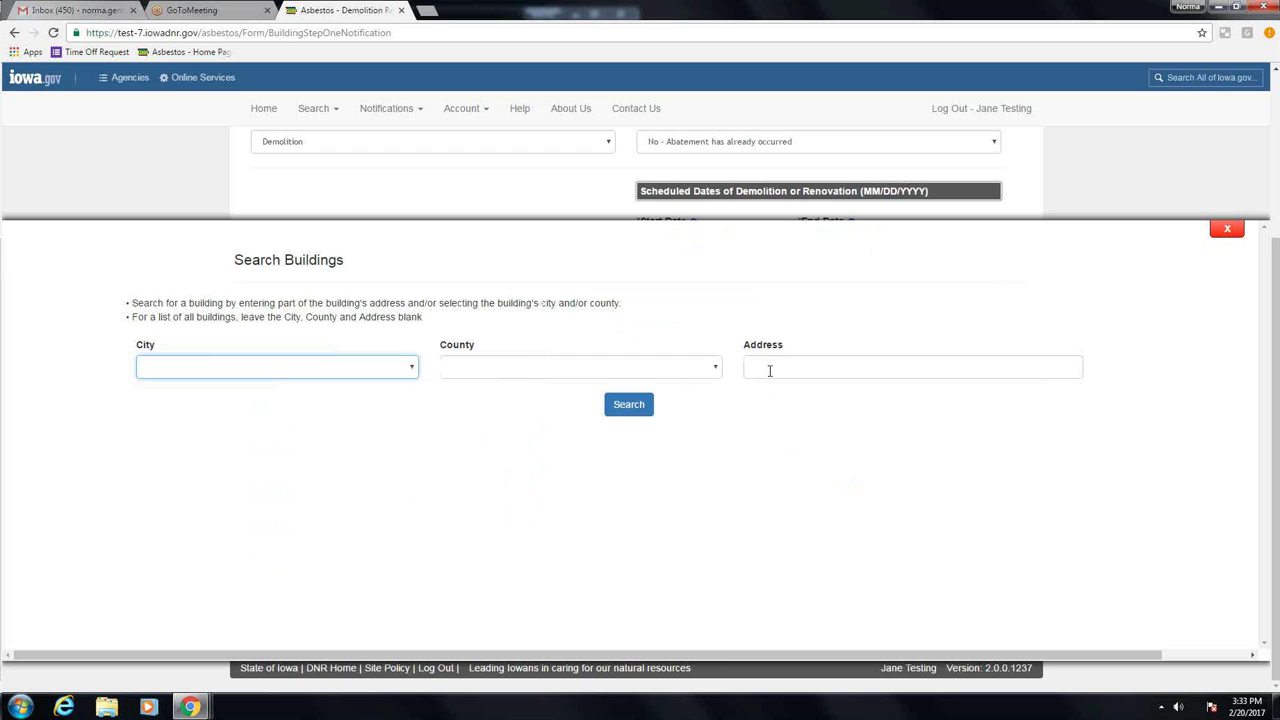
{"action": "left_click", "coordinate": [770, 371]}
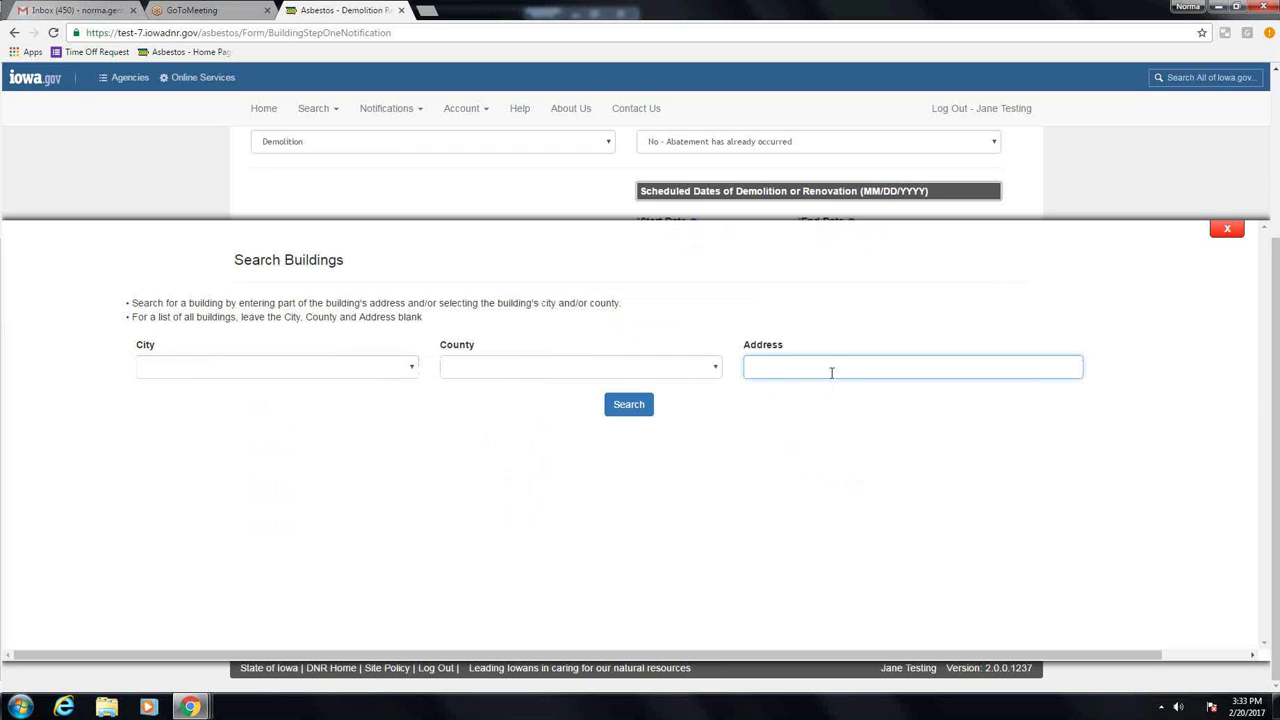
{"action": "type", "text": "1327 w"}
{"action": "left_click", "coordinate": [618, 407]}
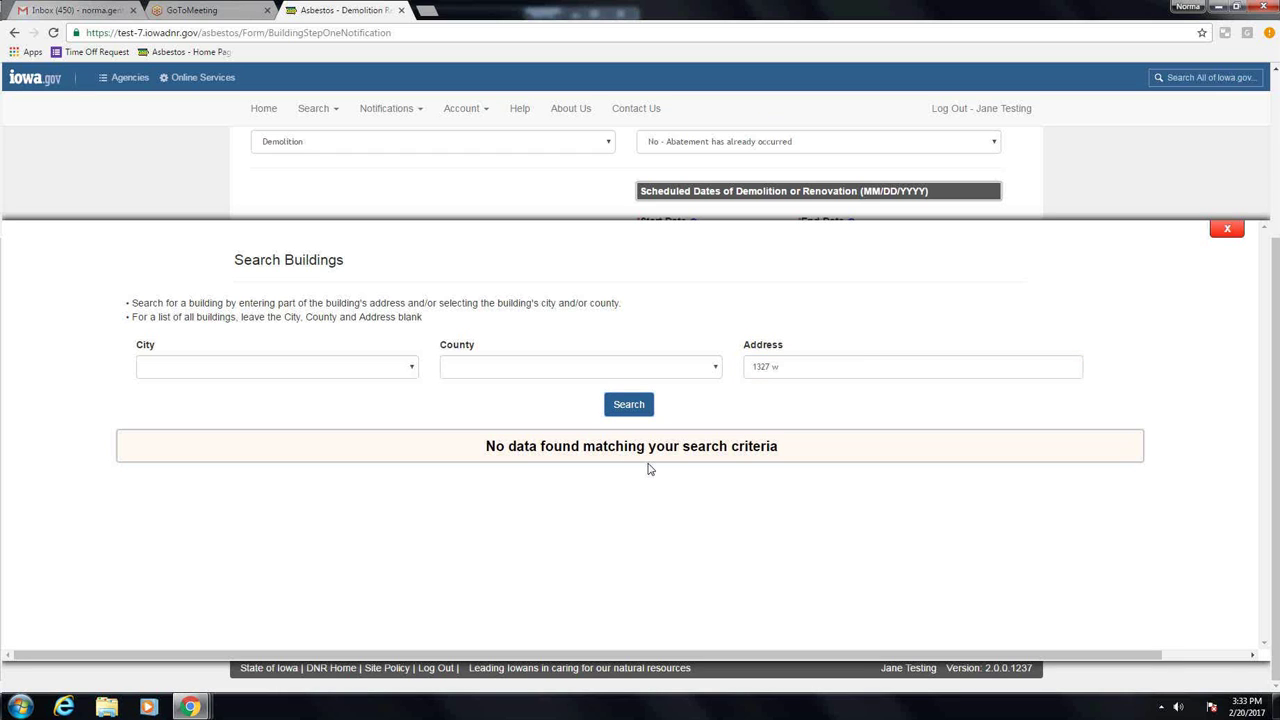
{"action": "left_click", "coordinate": [1227, 230]}
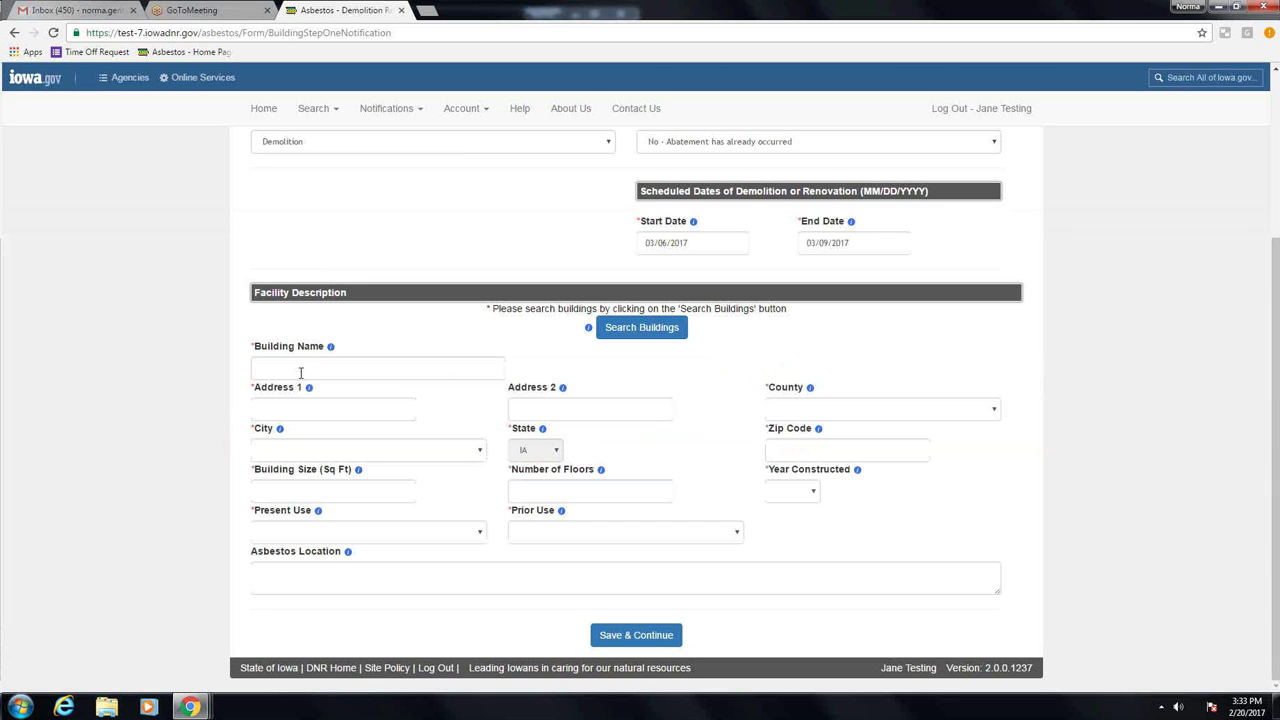
{"action": "left_click", "coordinate": [376, 372]}
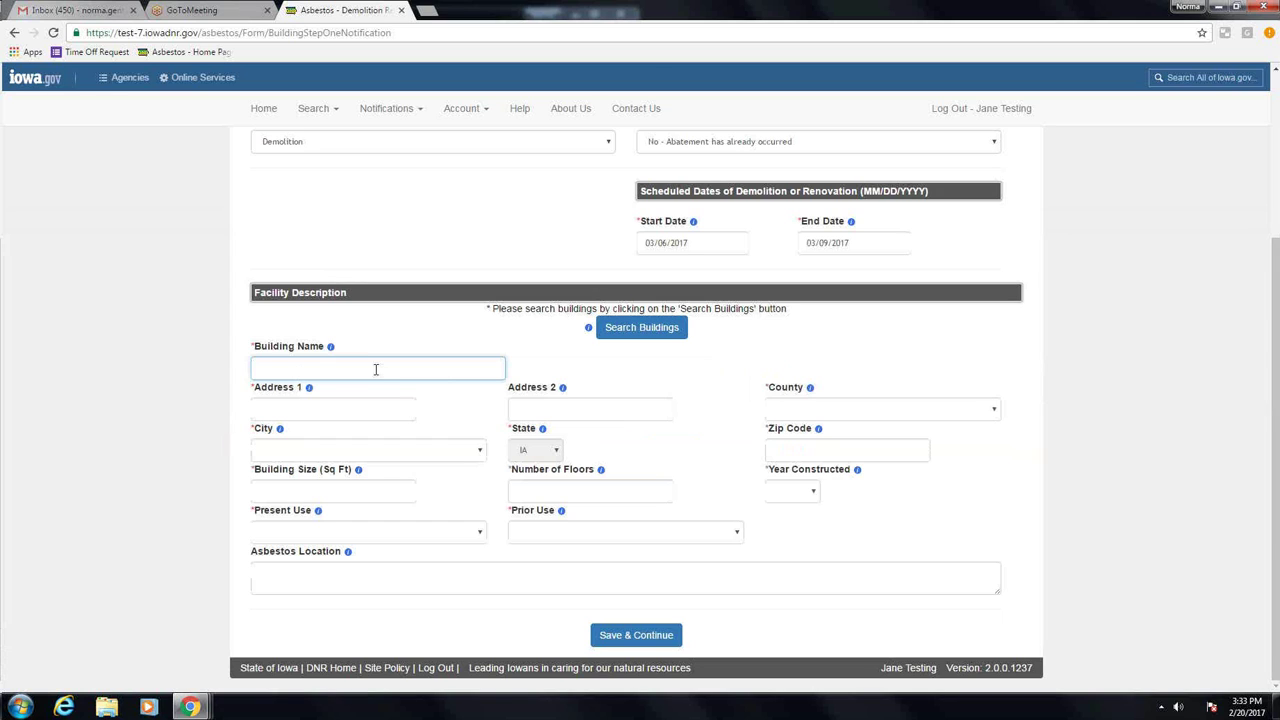
{"action": "type", "text": "Commercial Bldg"}
{"action": "key", "text": "Tab"}
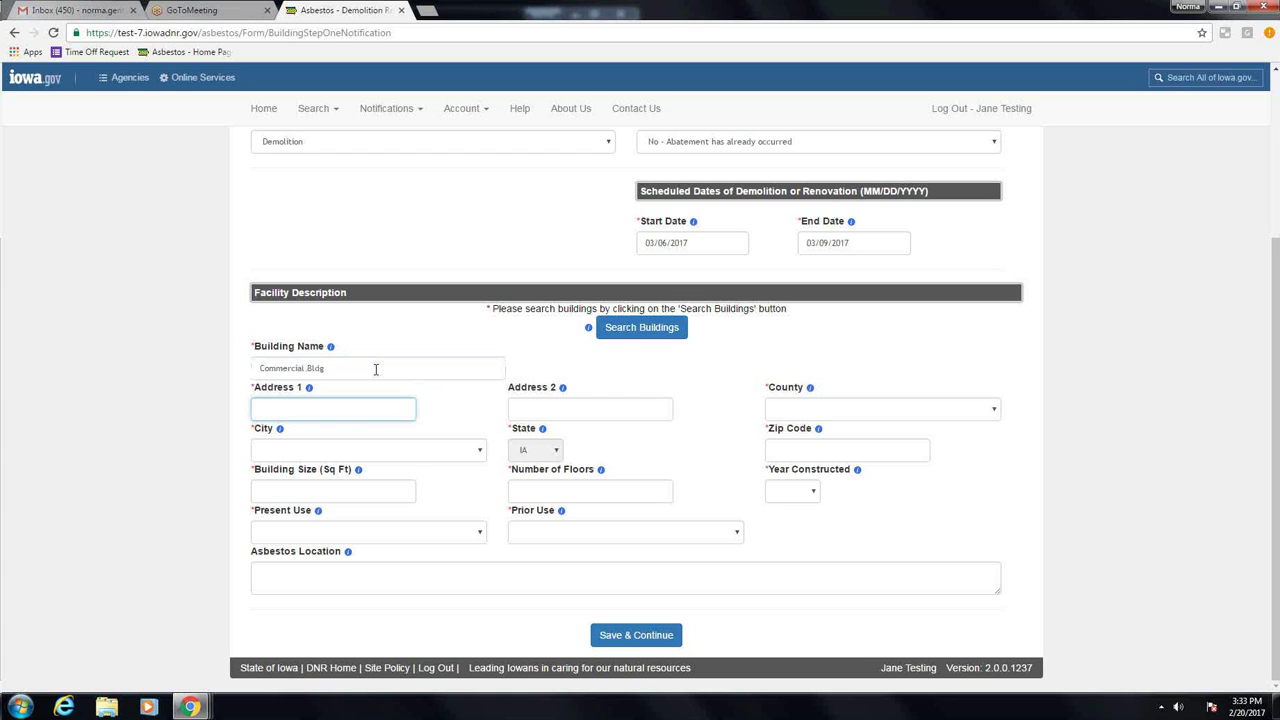
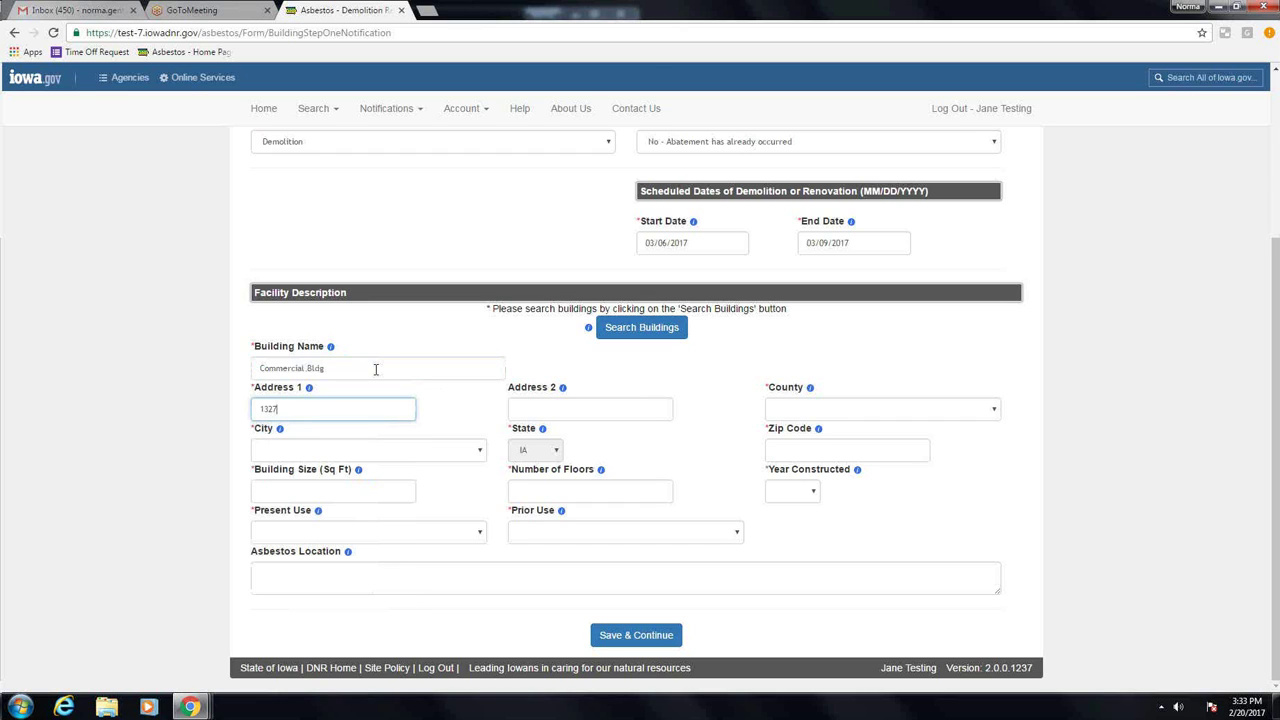
{"action": "key", "text": "Tab"}
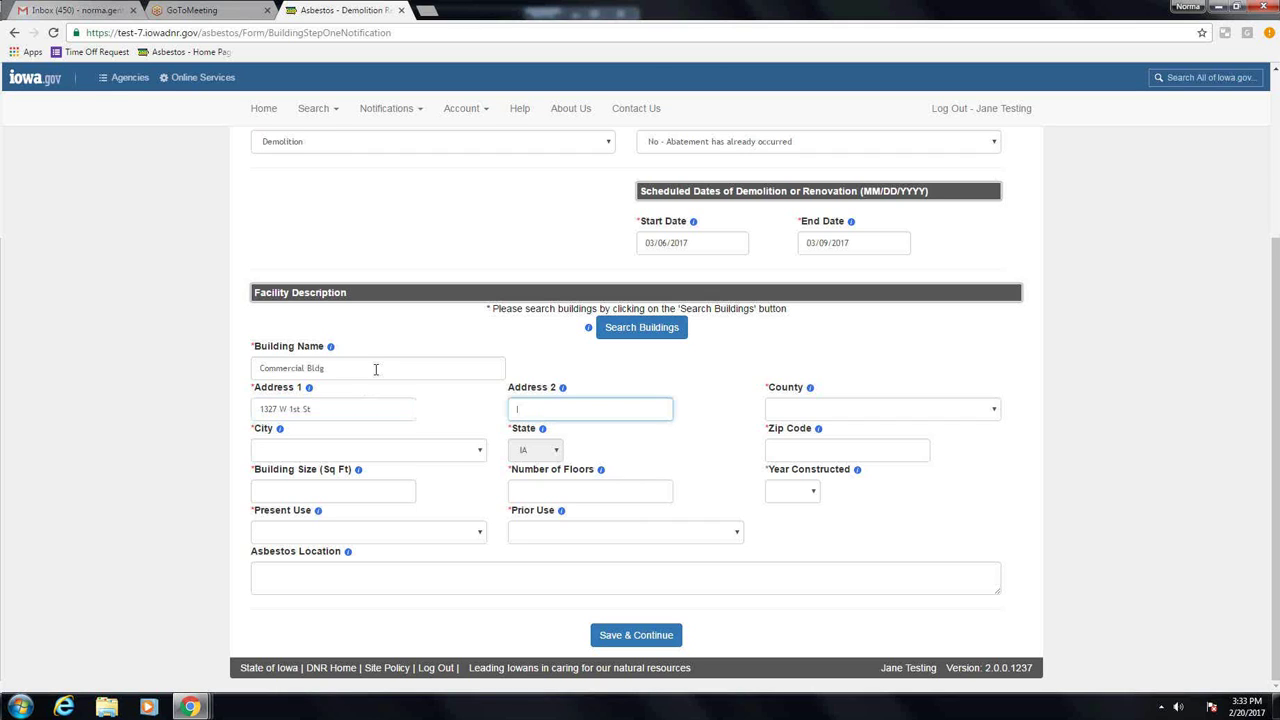
{"action": "key", "text": "Tab"}
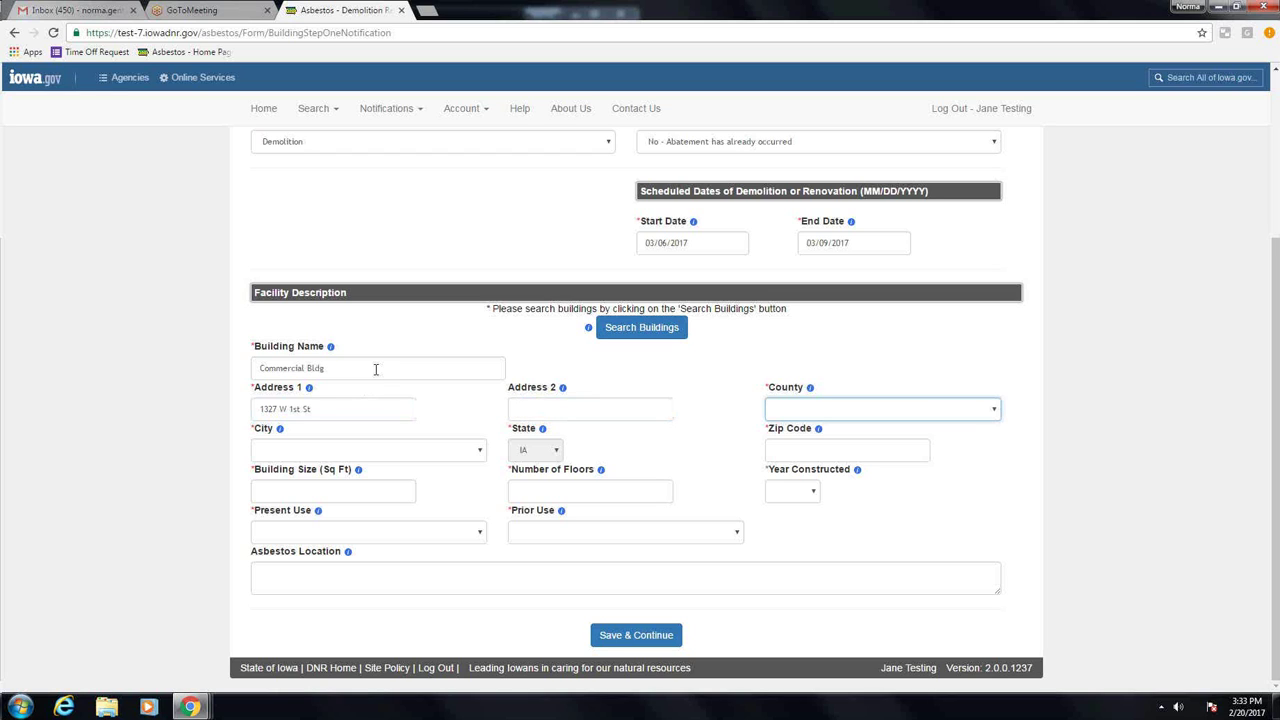
{"action": "type", "text": "polk"}
{"action": "key", "text": "Tab"}
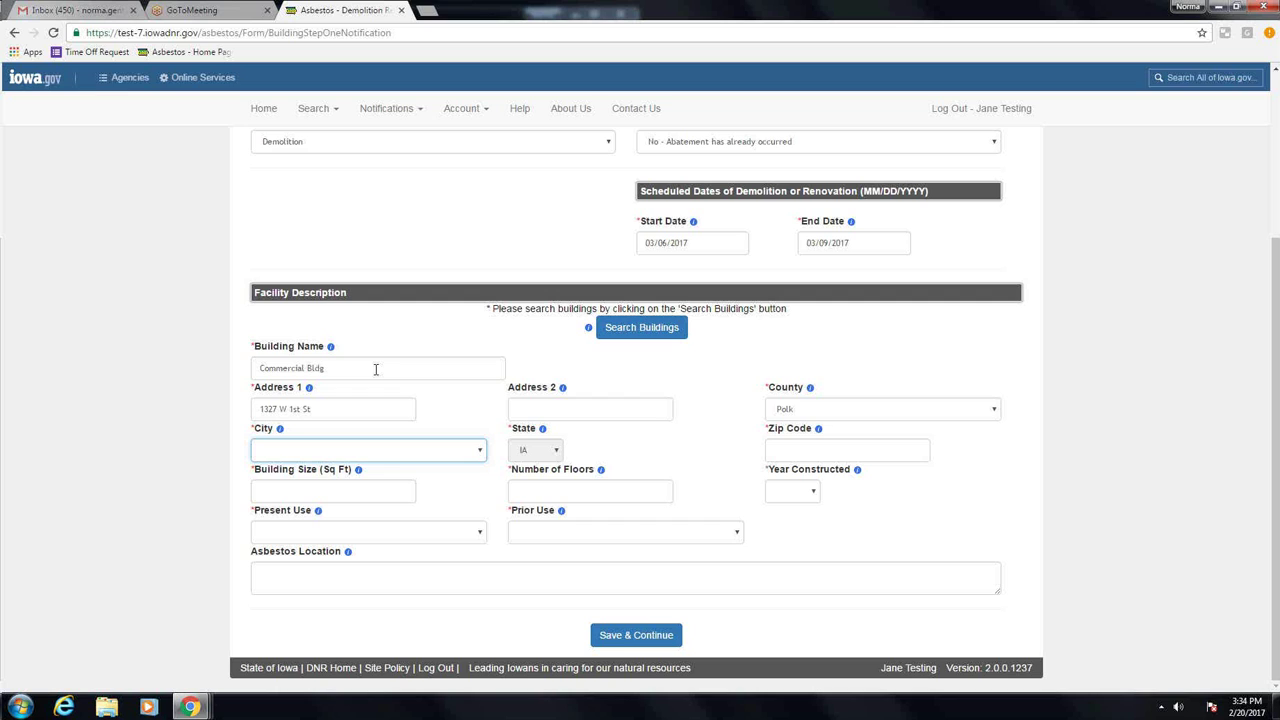
{"action": "key", "text": "d"}
{"action": "key", "text": "Tab"}
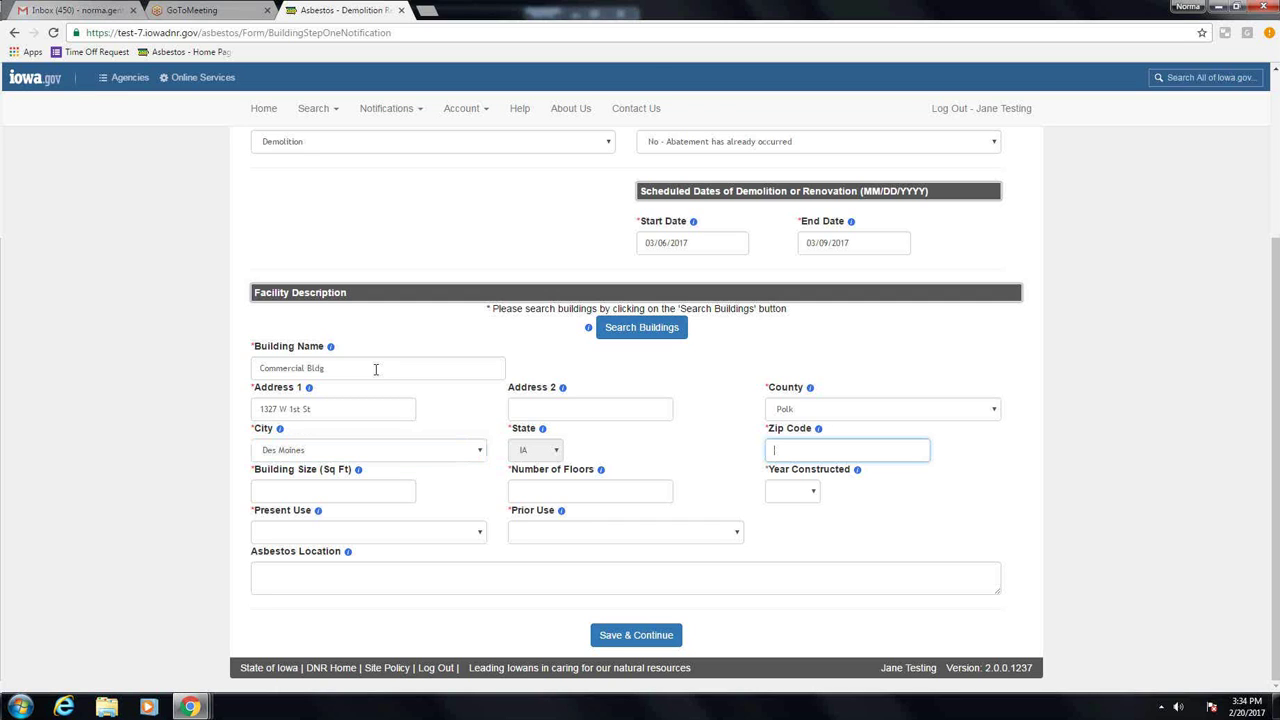
{"action": "type", "text": "50315"}
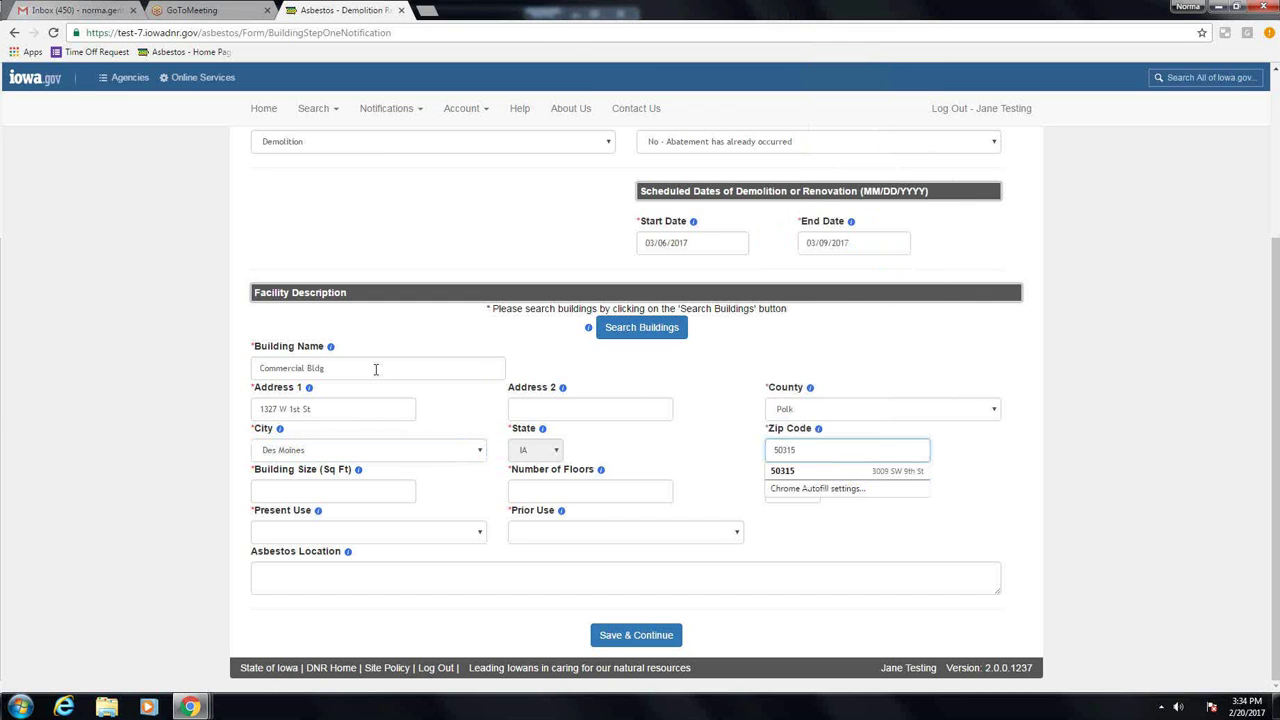
Step: Set size 5000, 5 floors, year 1958, Commercial present and prior use, then save
{"action": "key", "text": "Tab"}
{"action": "type", "text": "5"}
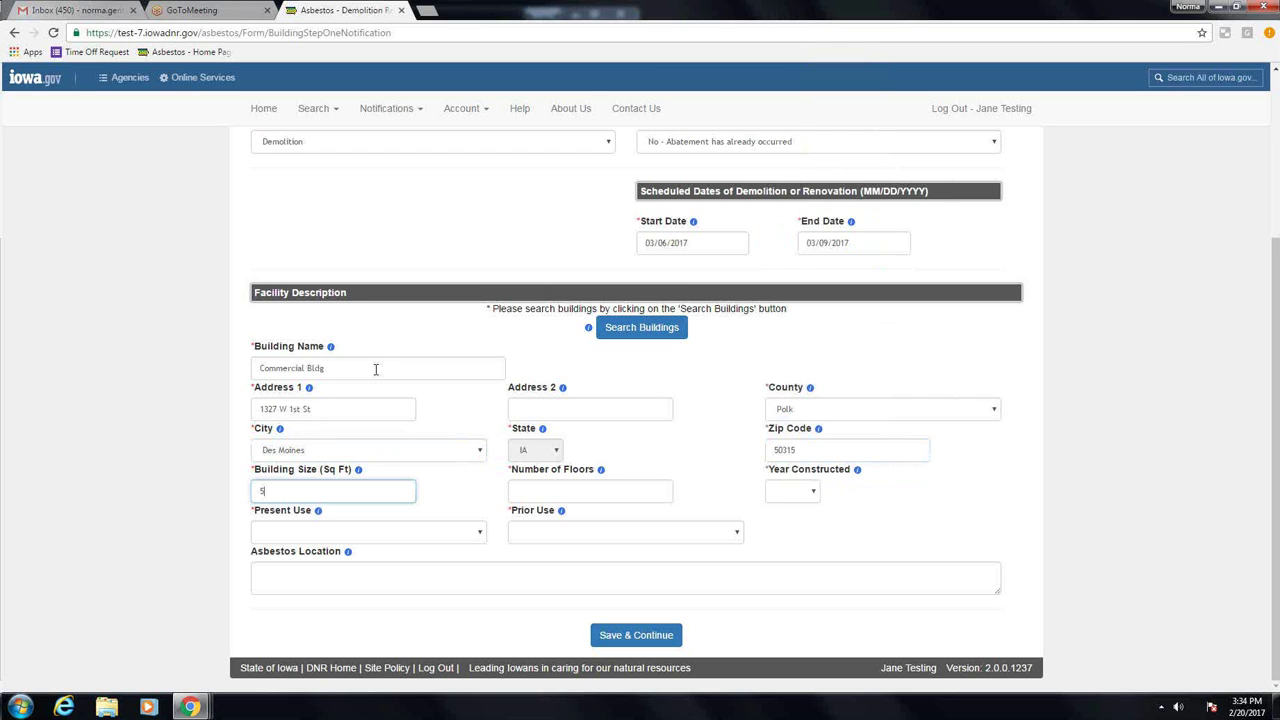
{"action": "type", "text": "000"}
{"action": "key", "text": "Tab"}
{"action": "type", "text": "5"}
{"action": "key", "text": "Tab"}
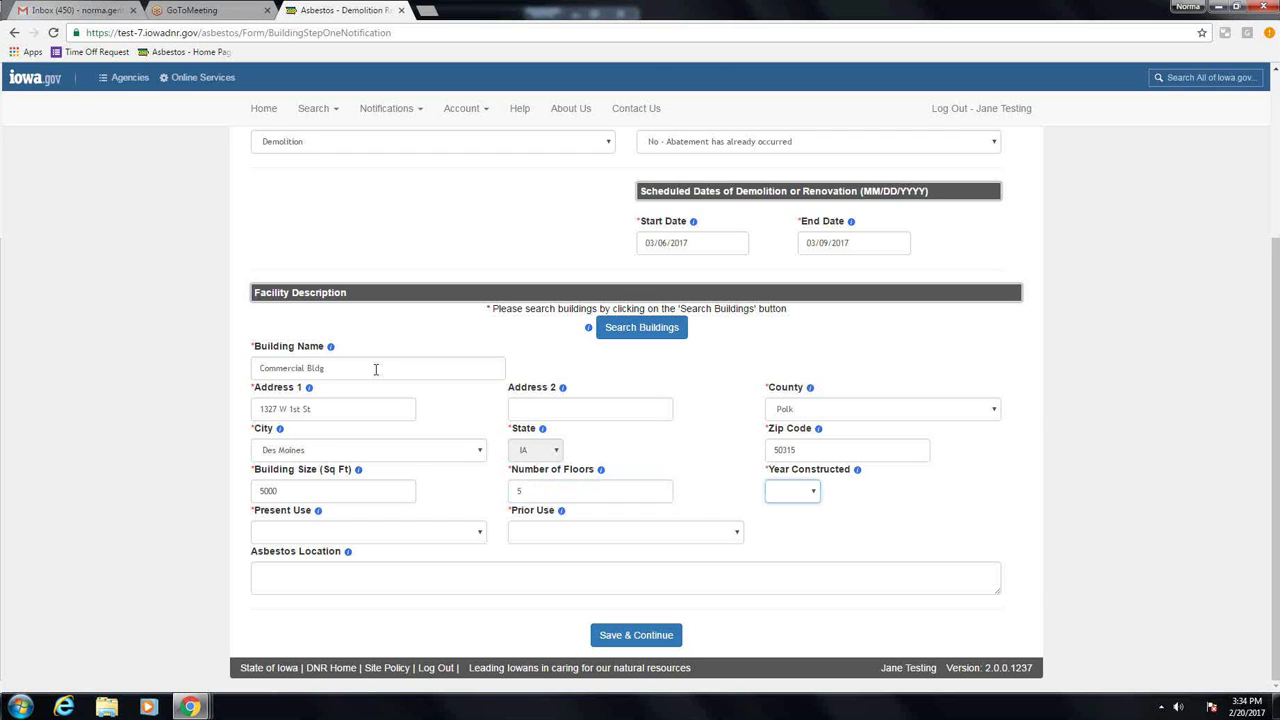
{"action": "type", "text": "1999"}
{"action": "type", "text": "1958"}
{"action": "key", "text": "Tab"}
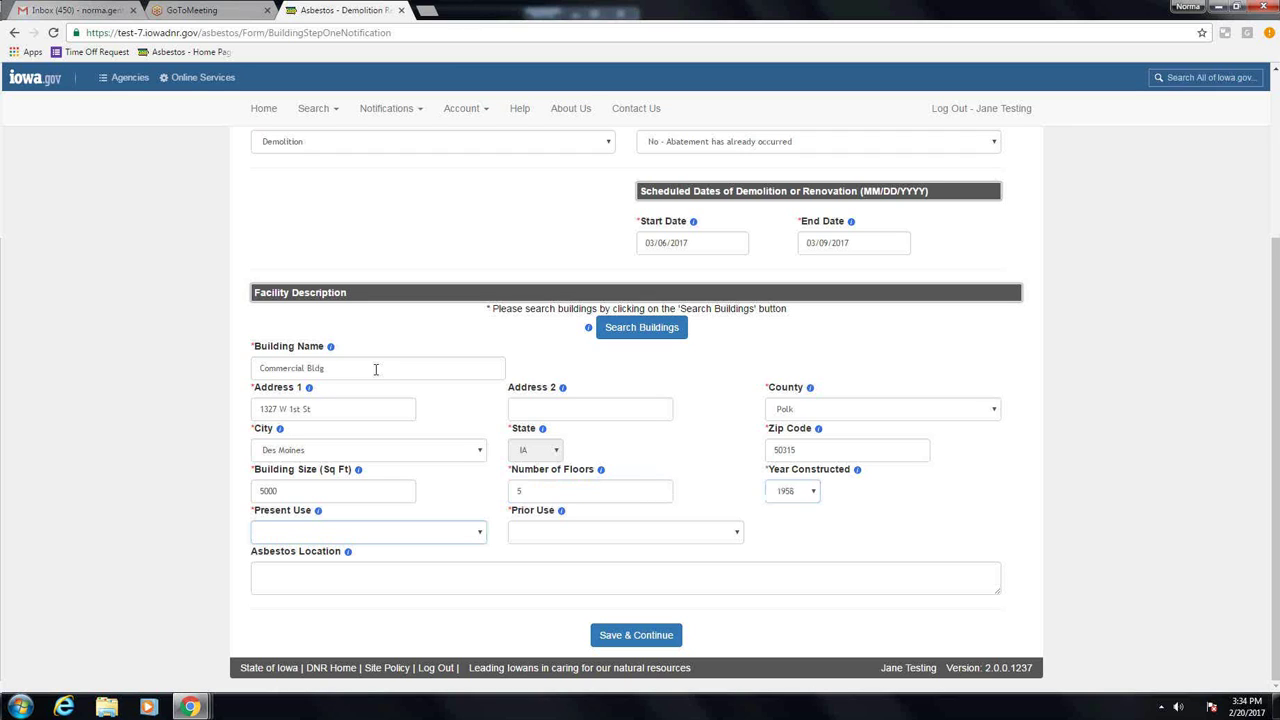
{"action": "key", "text": "c"}
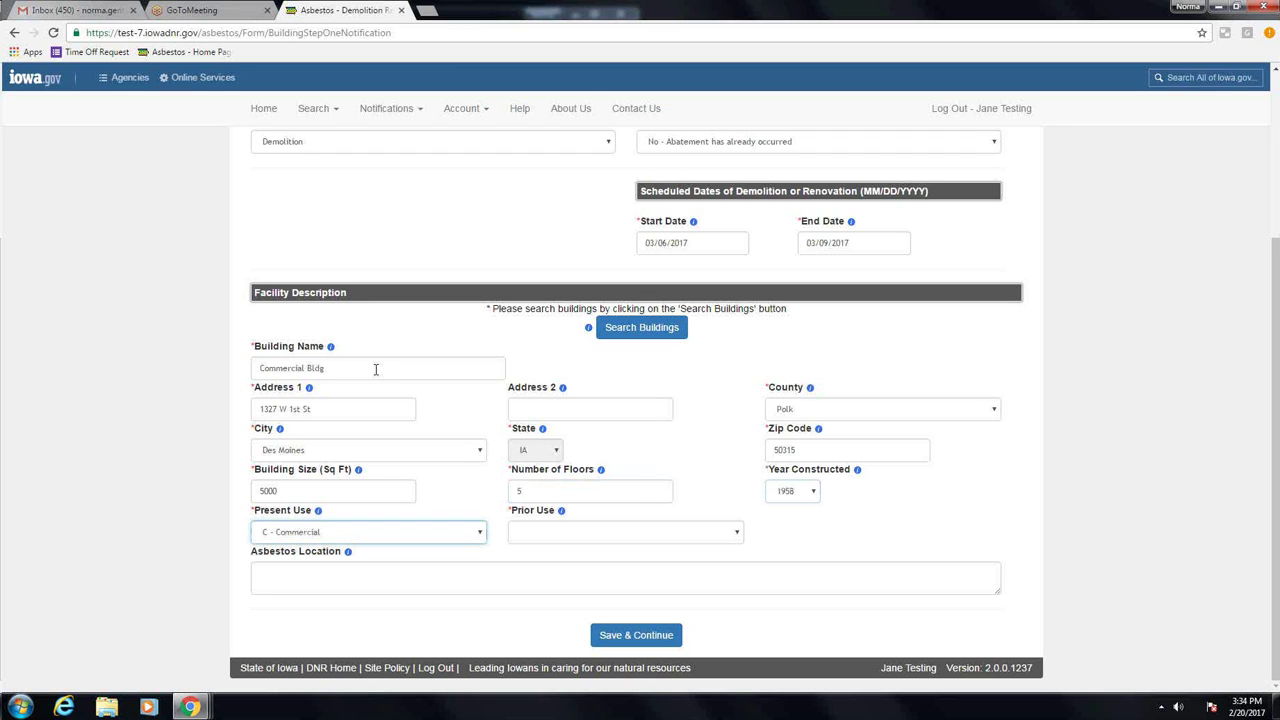
{"action": "key", "text": "Tab"}
{"action": "key", "text": "c"}
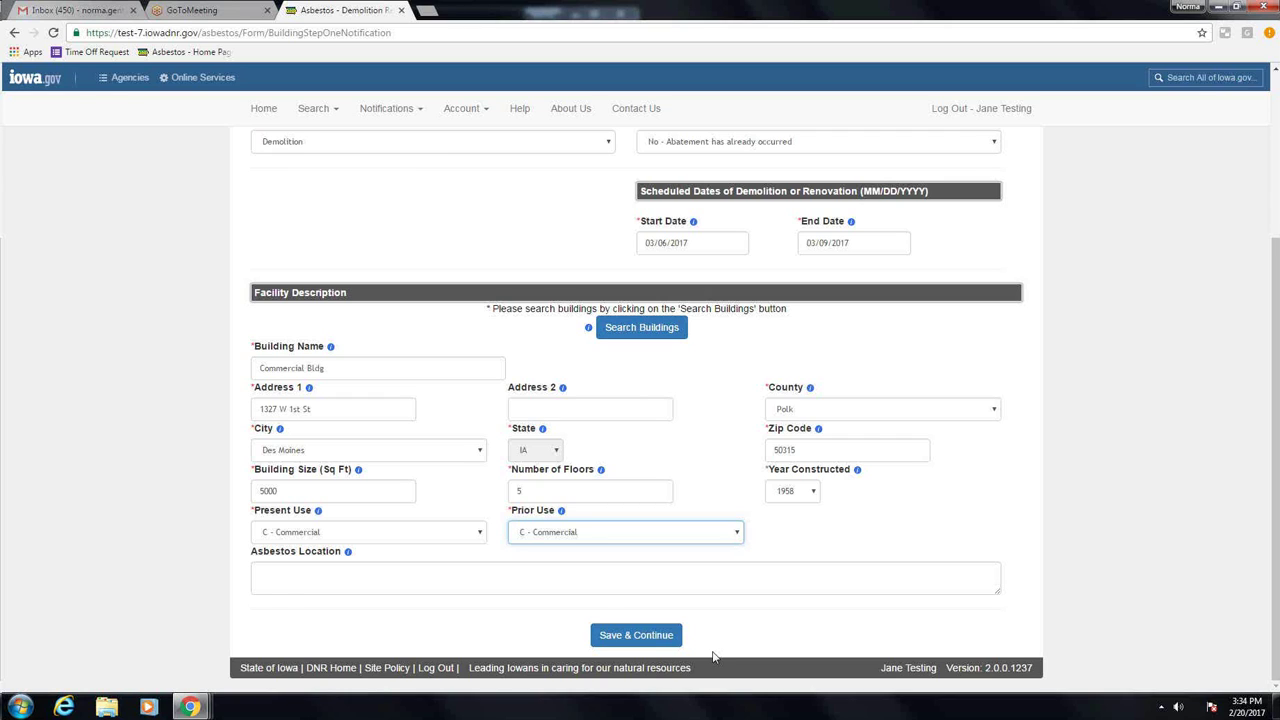
{"action": "left_click", "coordinate": [652, 639]}
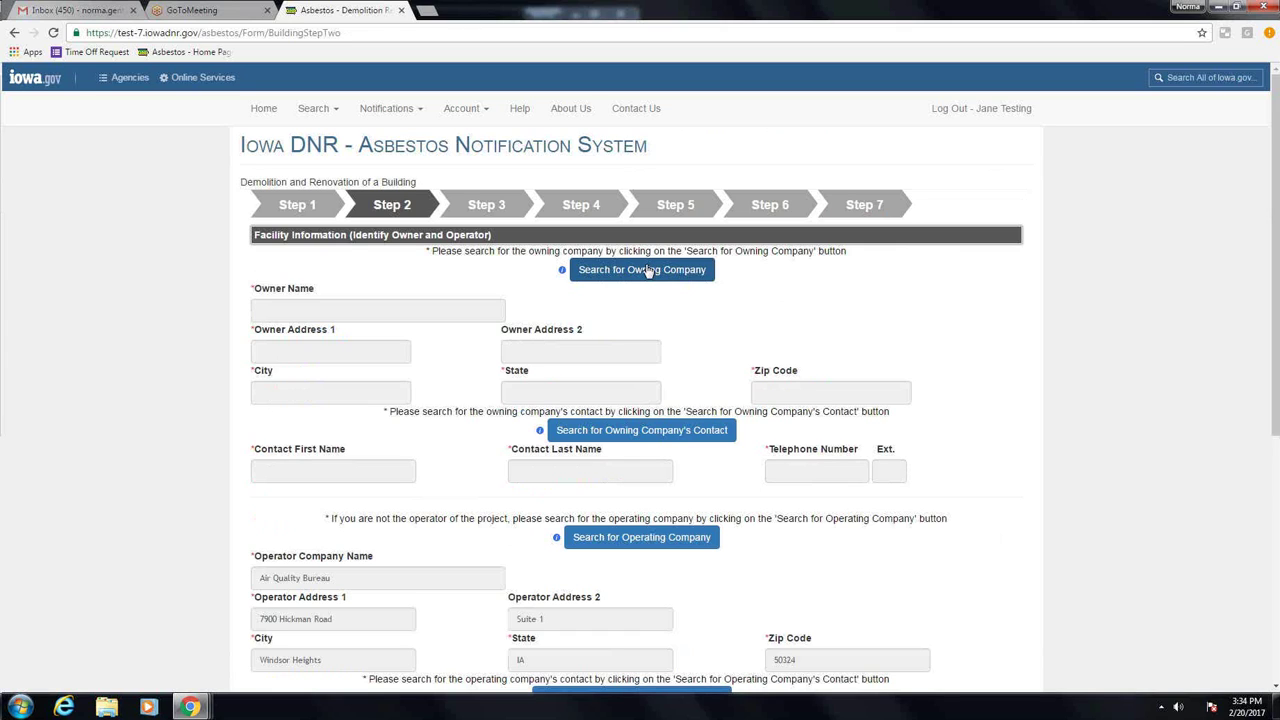
Step: Search companies for 'Iowa department' and select Iowa Department of Natural Resources, 502 E 9th St
{"action": "left_click", "coordinate": [648, 272]}
{"action": "type", "text": "iowl"}
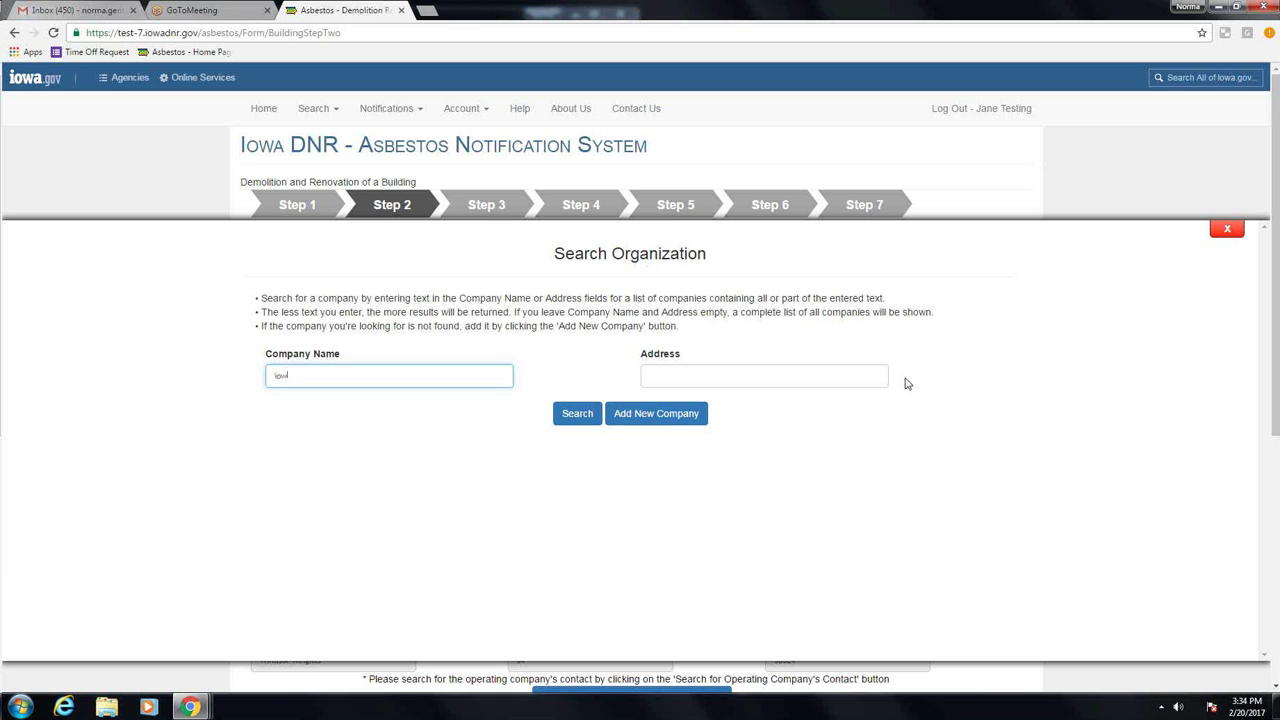
{"action": "type", "text": "a department,"}
{"action": "left_click", "coordinate": [582, 420]}
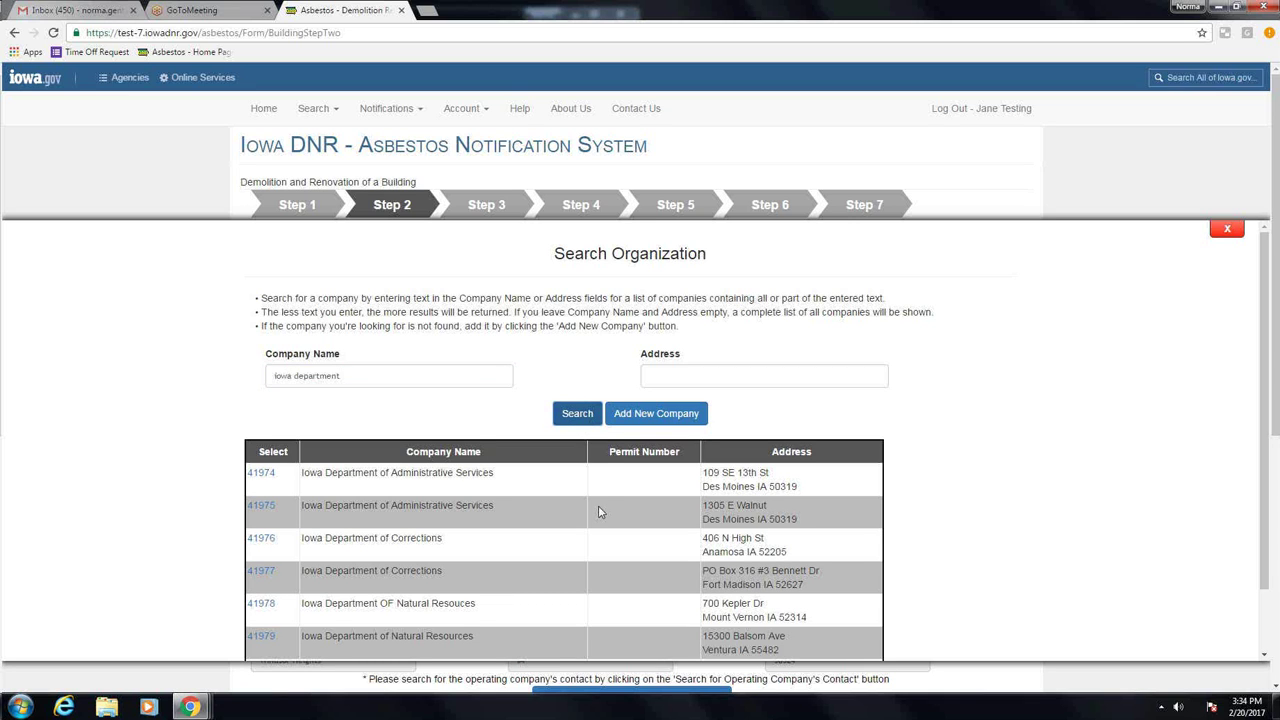
{"action": "scroll", "coordinate": [598, 507], "scroll_direction": "down", "scroll_amount": 1}
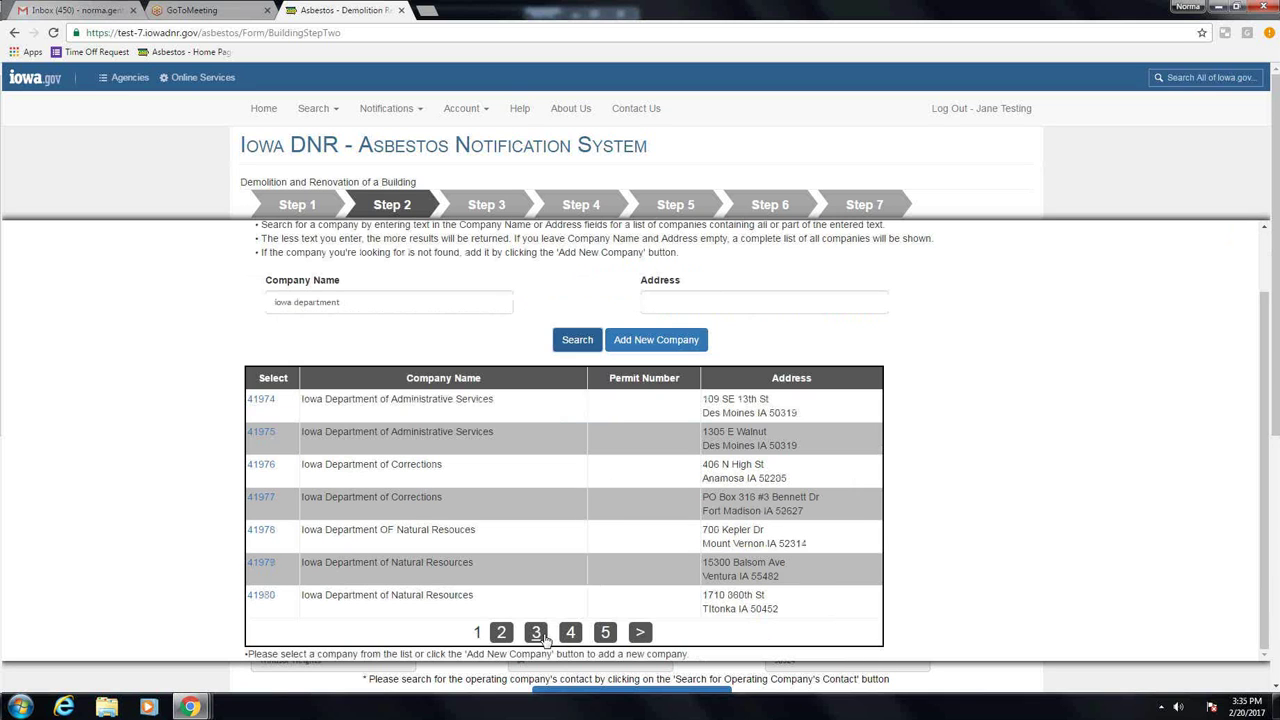
{"action": "left_click", "coordinate": [391, 299]}
{"action": "type", "text": "of"}
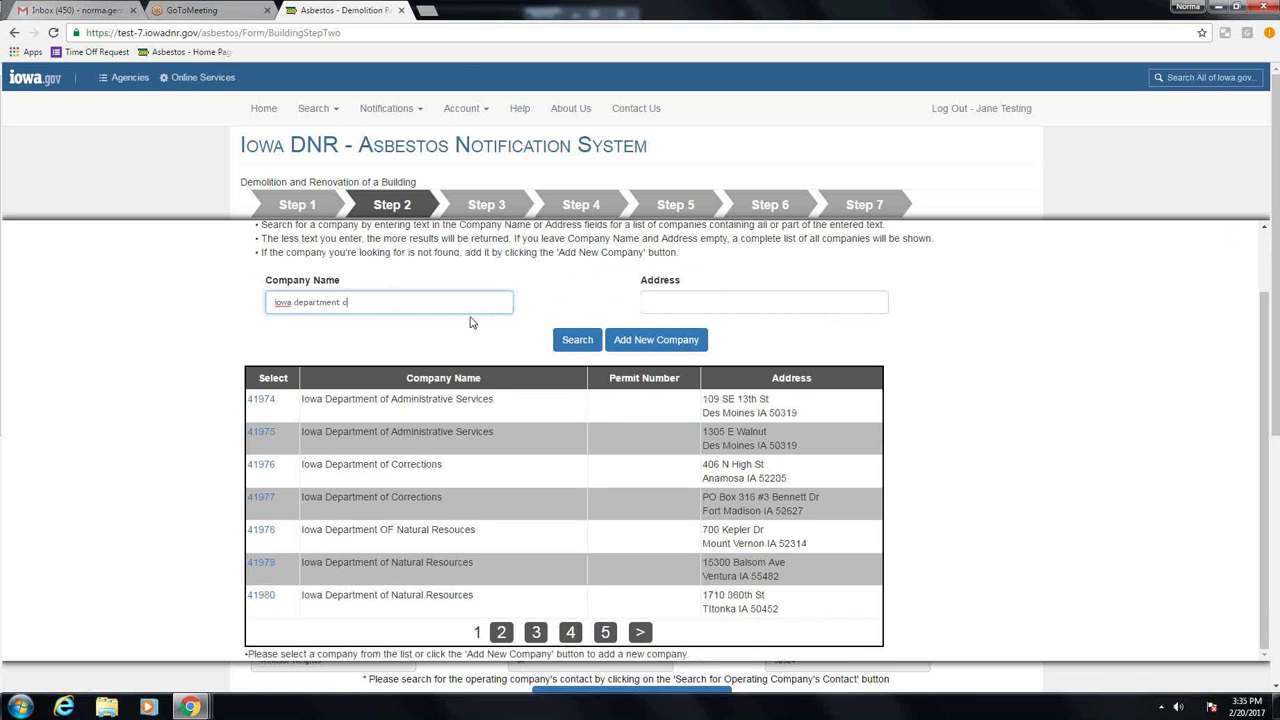
{"action": "left_click", "coordinate": [577, 348]}
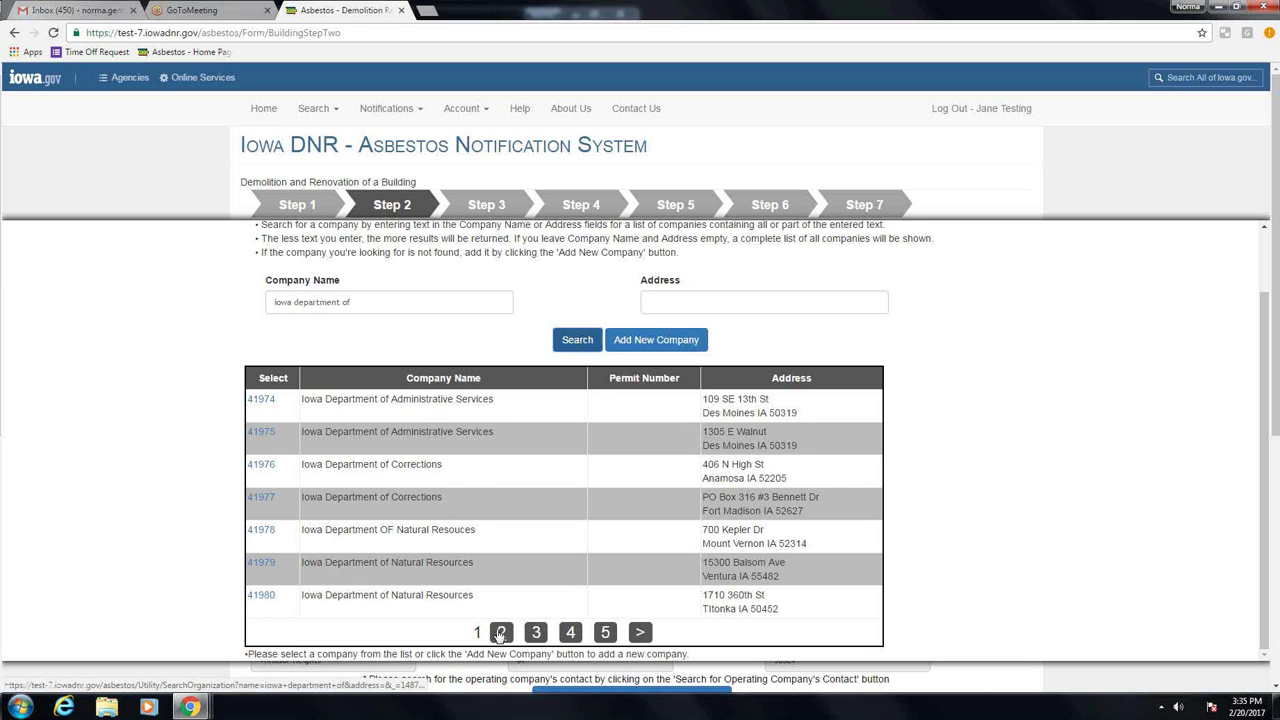
{"action": "left_click", "coordinate": [500, 632]}
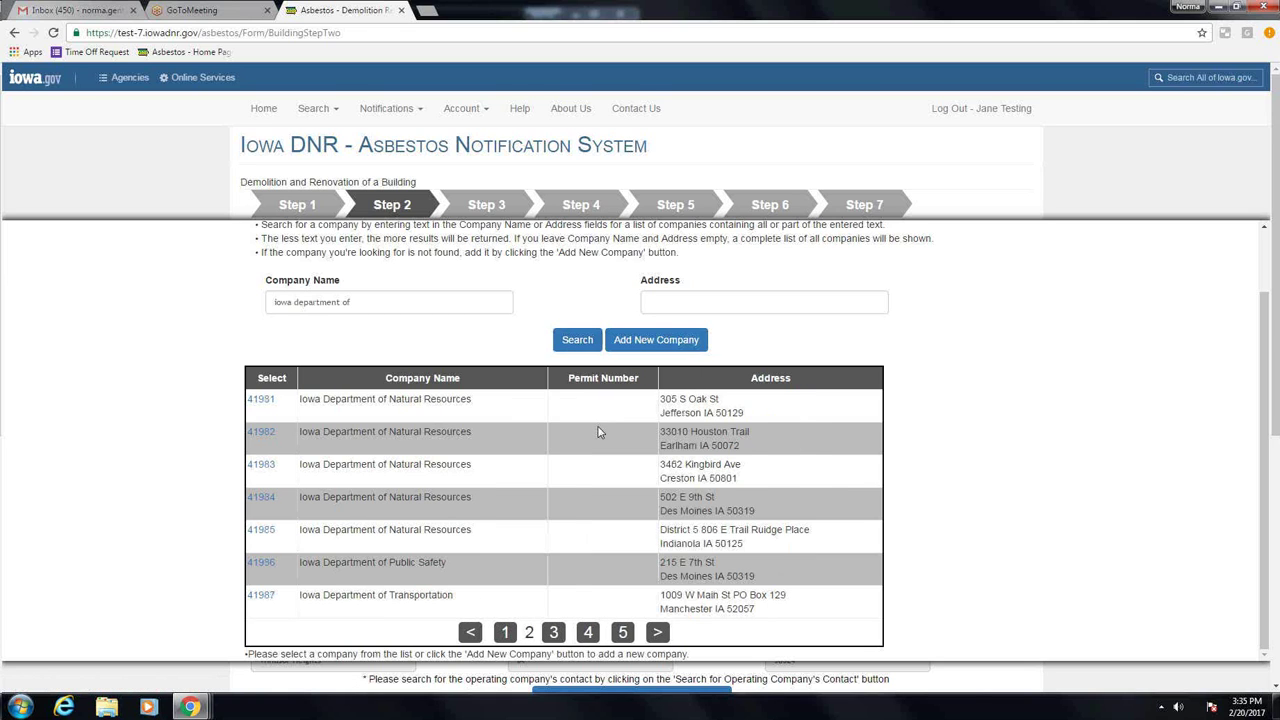
{"action": "left_click", "coordinate": [260, 498]}
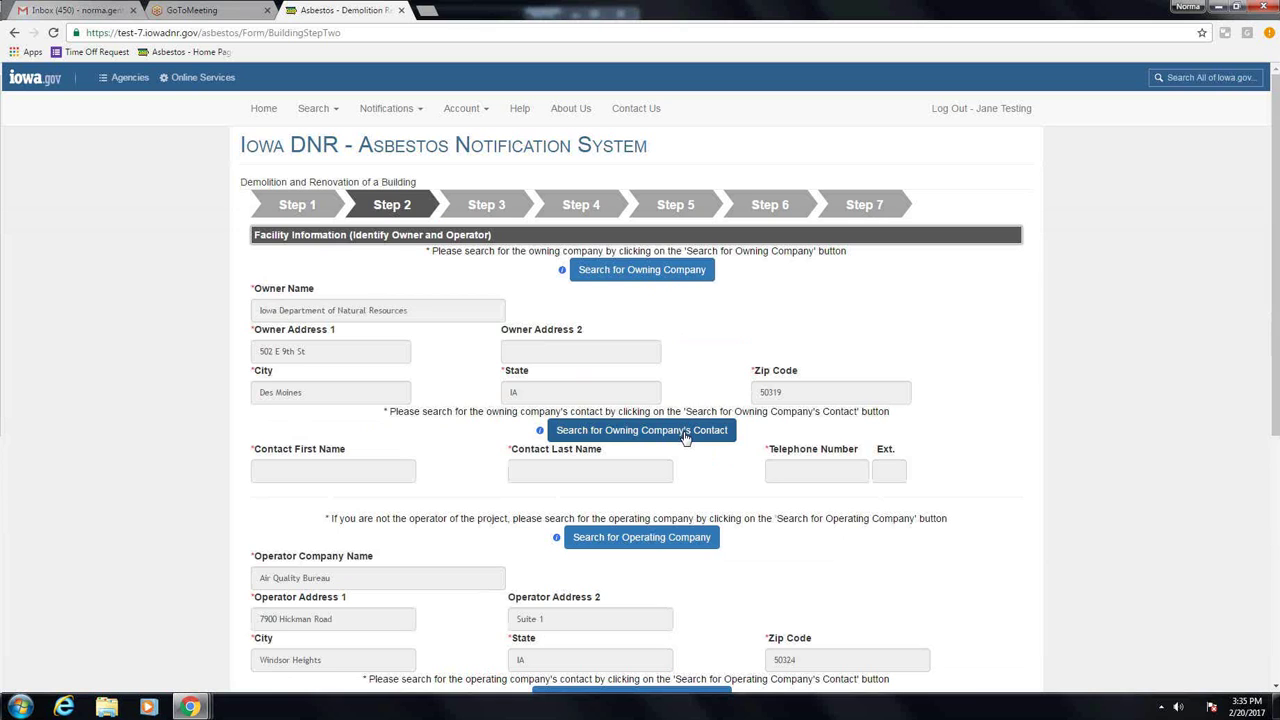
Step: Select the owning company's listed person as the owner contact
{"action": "left_click", "coordinate": [686, 438]}
{"action": "left_click", "coordinate": [581, 408]}
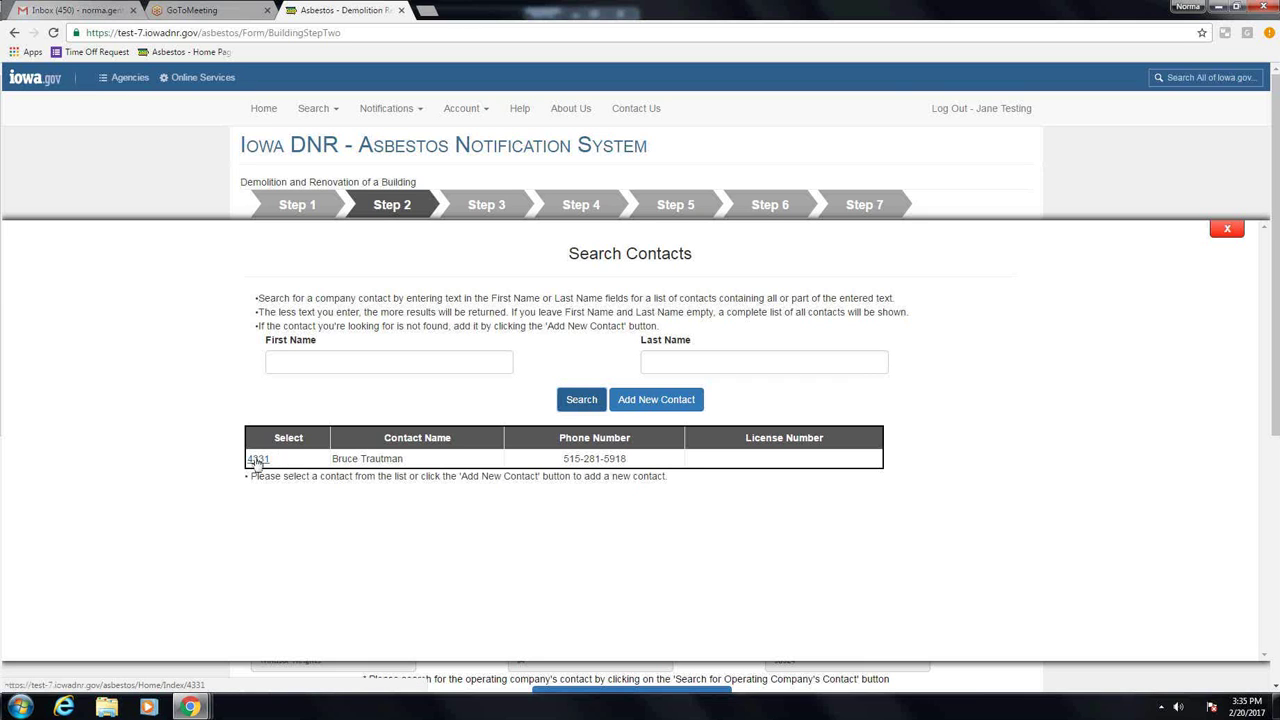
{"action": "left_click", "coordinate": [258, 459]}
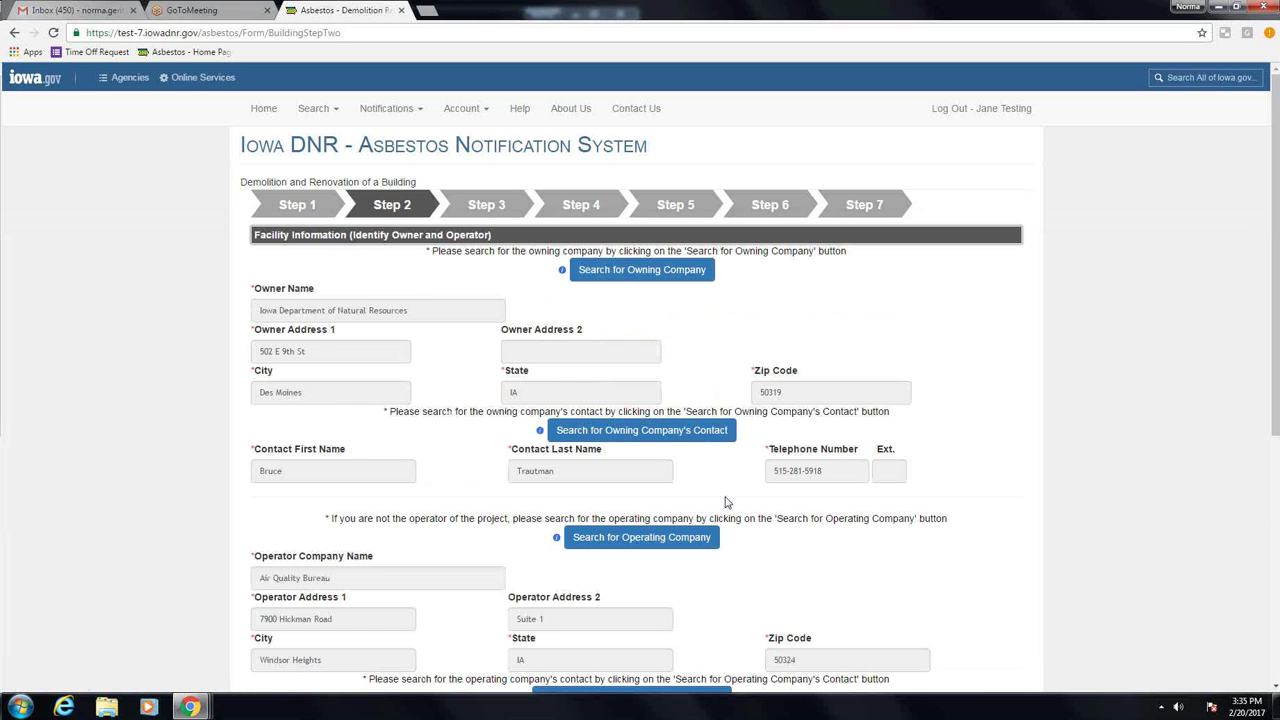
{"action": "scroll", "coordinate": [727, 502], "scroll_direction": "down", "scroll_amount": 1}
{"action": "scroll", "coordinate": [730, 490], "scroll_direction": "down", "scroll_amount": 1}
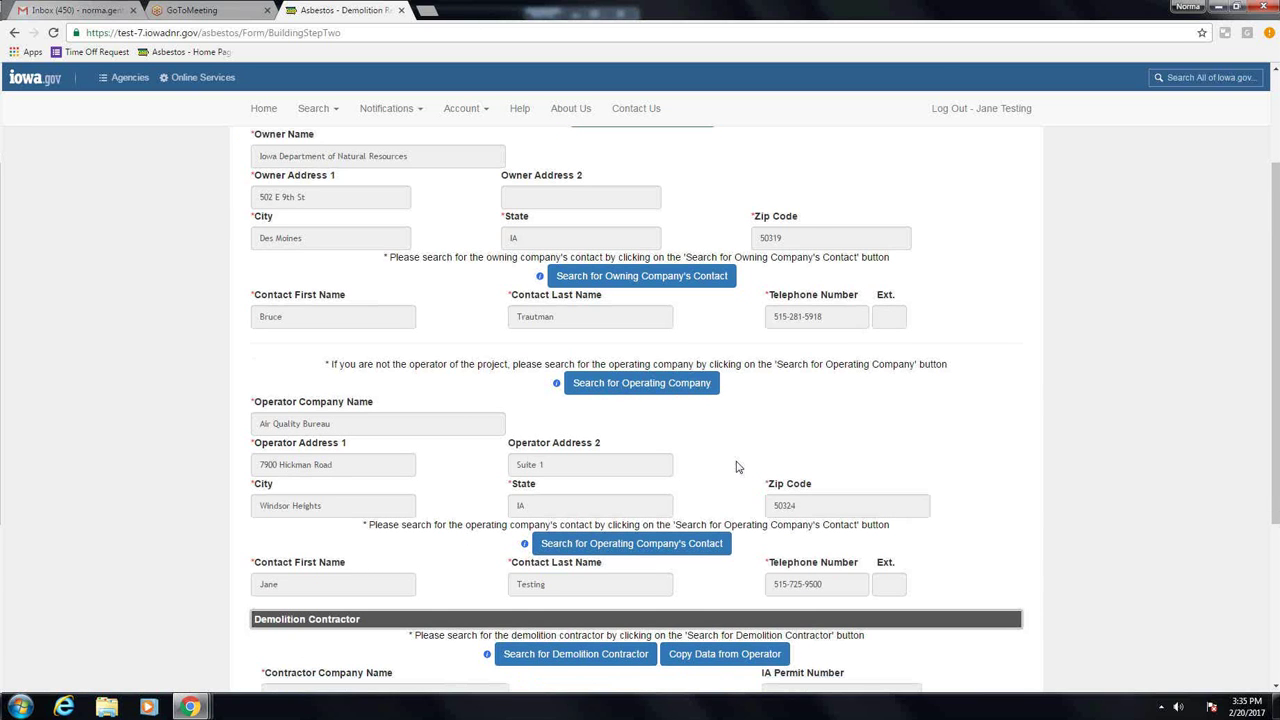
{"action": "scroll", "coordinate": [737, 460], "scroll_direction": "down", "scroll_amount": 1}
{"action": "scroll", "coordinate": [735, 455], "scroll_direction": "up", "scroll_amount": 1}
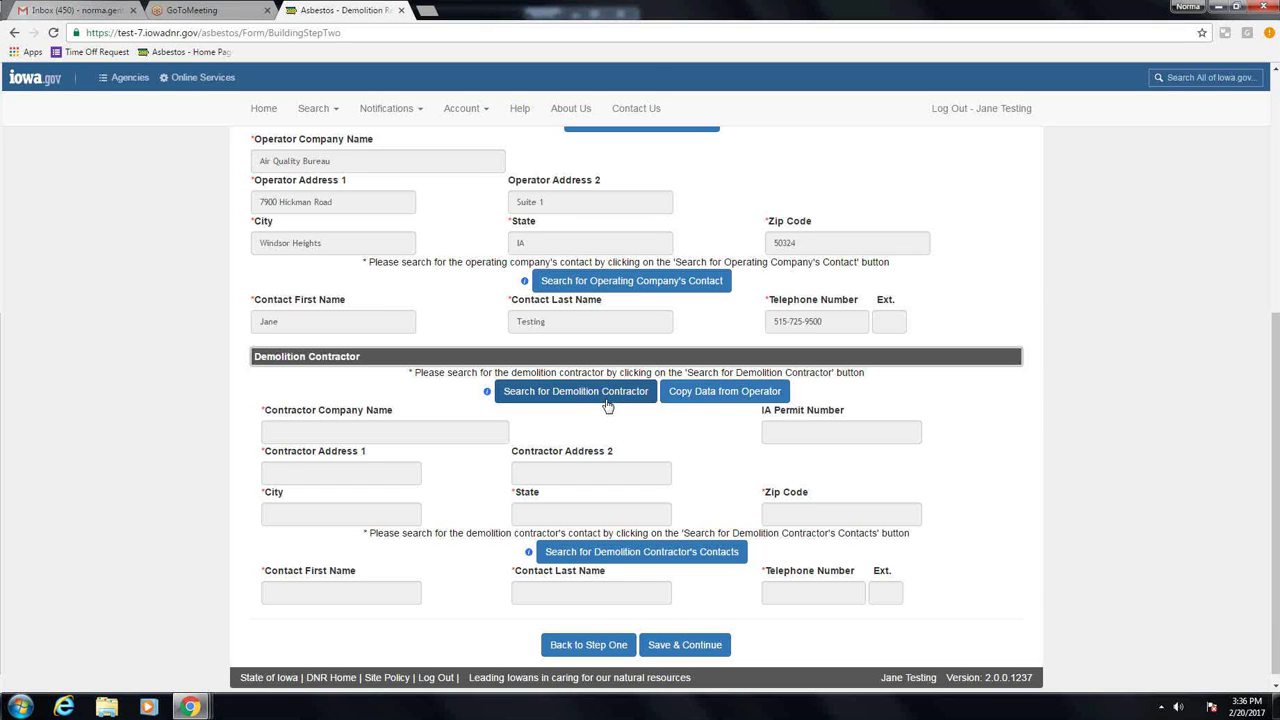
Step: Copy the operator's Air Quality Bureau data into the demolition contractor and save Step 2
{"action": "left_click", "coordinate": [704, 396]}
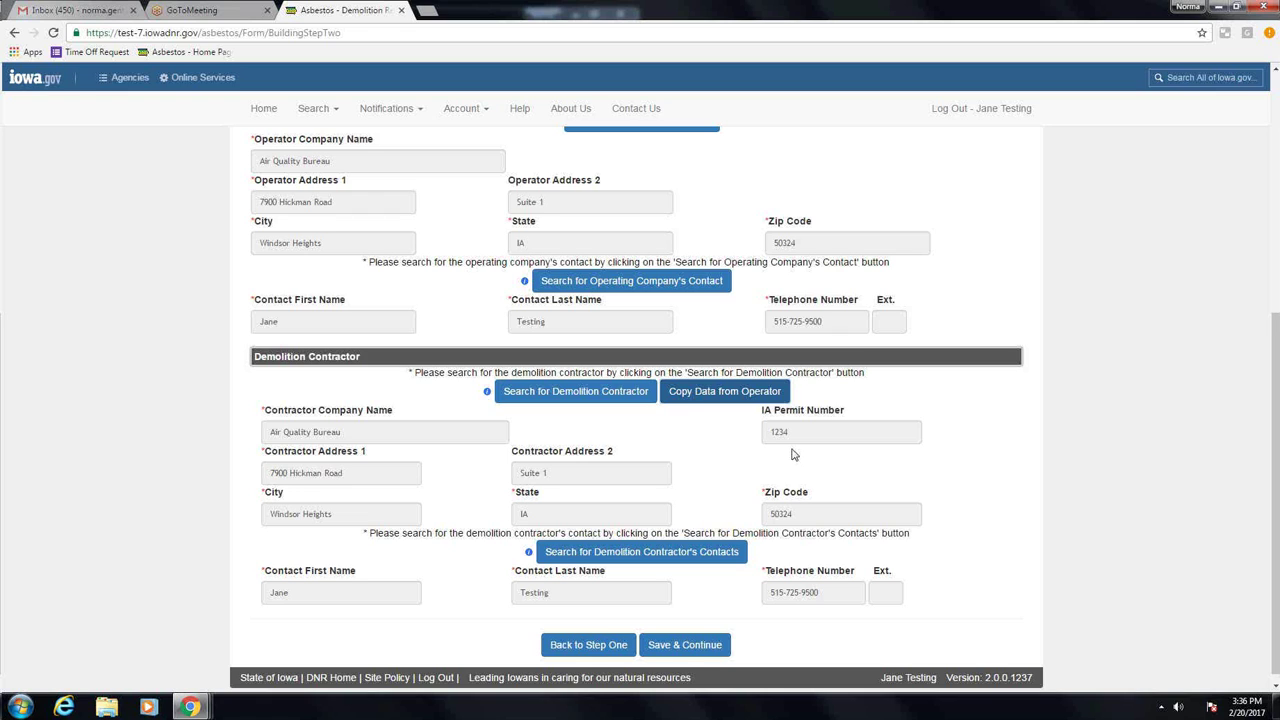
{"action": "scroll", "coordinate": [720, 580], "scroll_direction": "down", "scroll_amount": 1}
{"action": "left_click", "coordinate": [676, 643]}
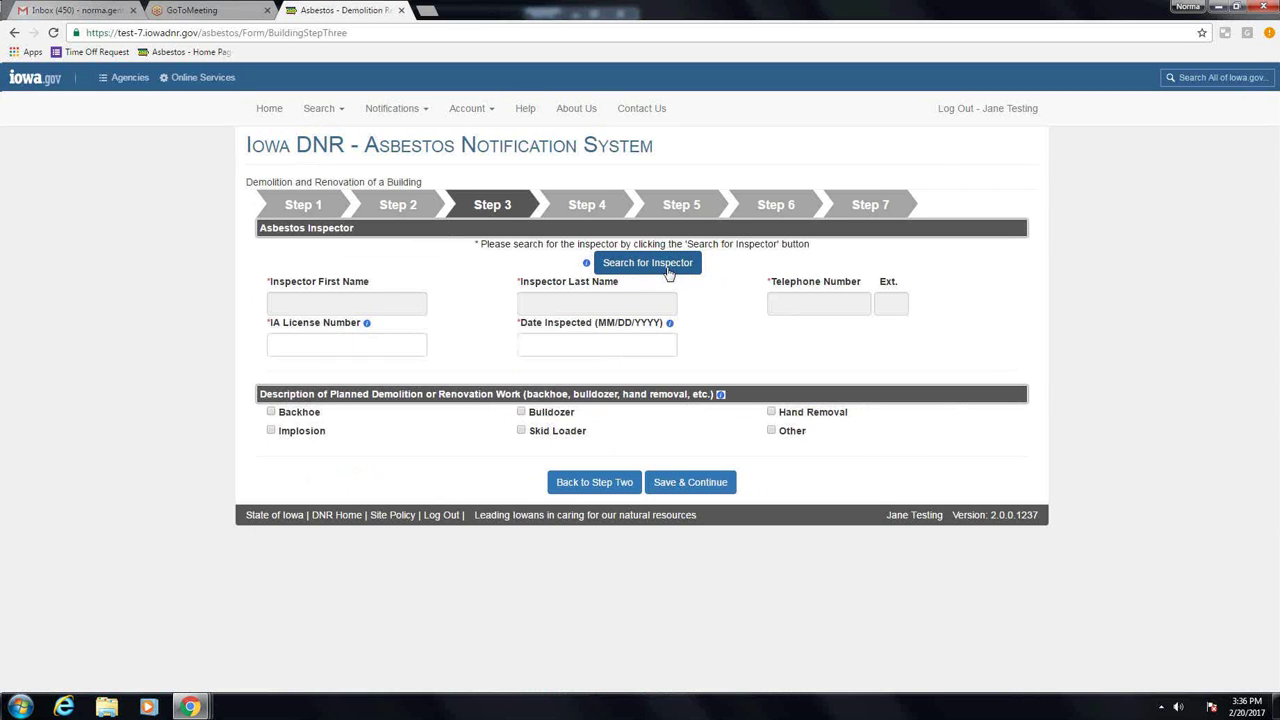
Step: Search inspectors by the inspector's first and last name, finding no match
{"action": "left_click", "coordinate": [669, 263]}
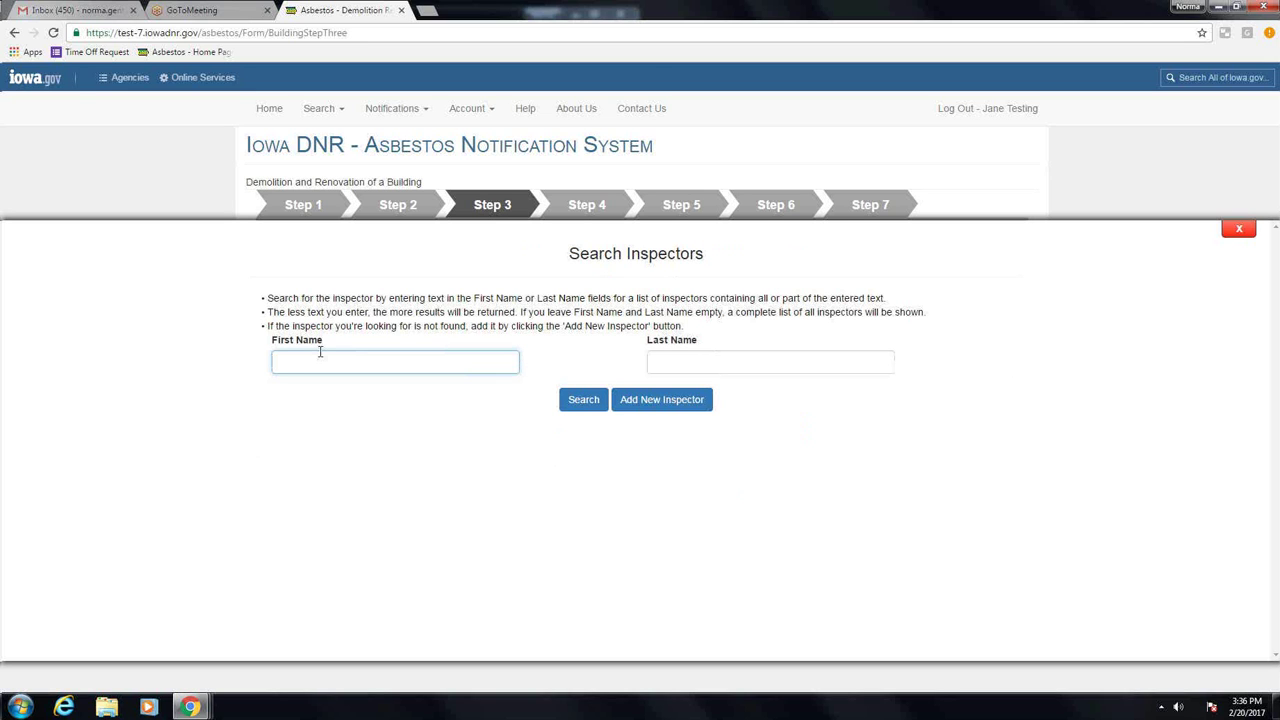
{"action": "key", "text": "Tab"}
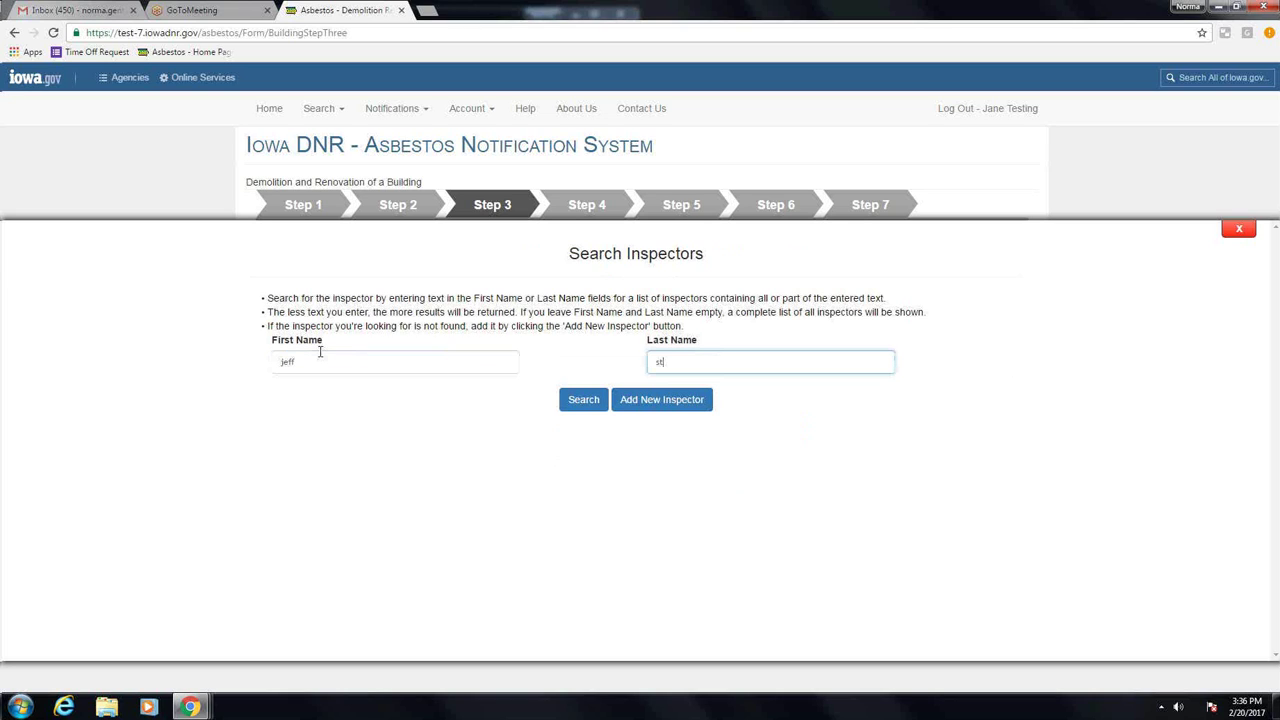
{"action": "left_click", "coordinate": [583, 401]}
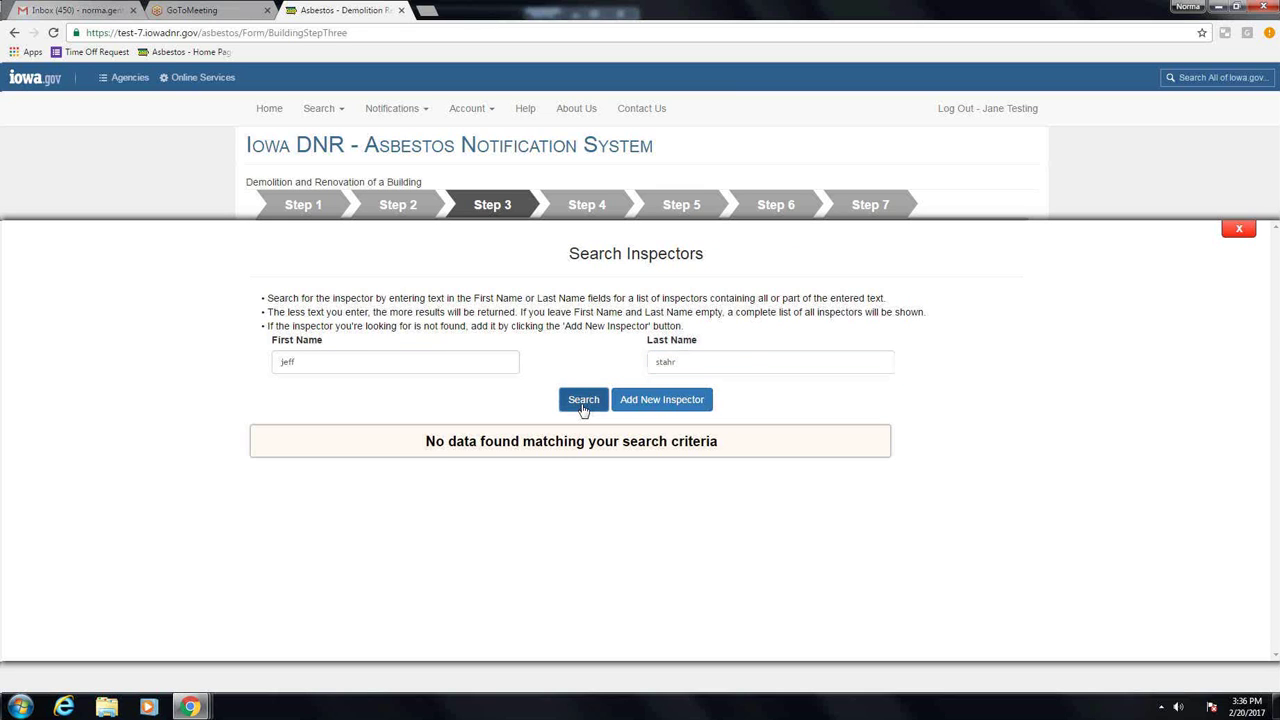
Step: Add a new inspector with first name, last name and telephone number, then save
{"action": "left_click", "coordinate": [645, 401]}
{"action": "key", "text": "Tab"}
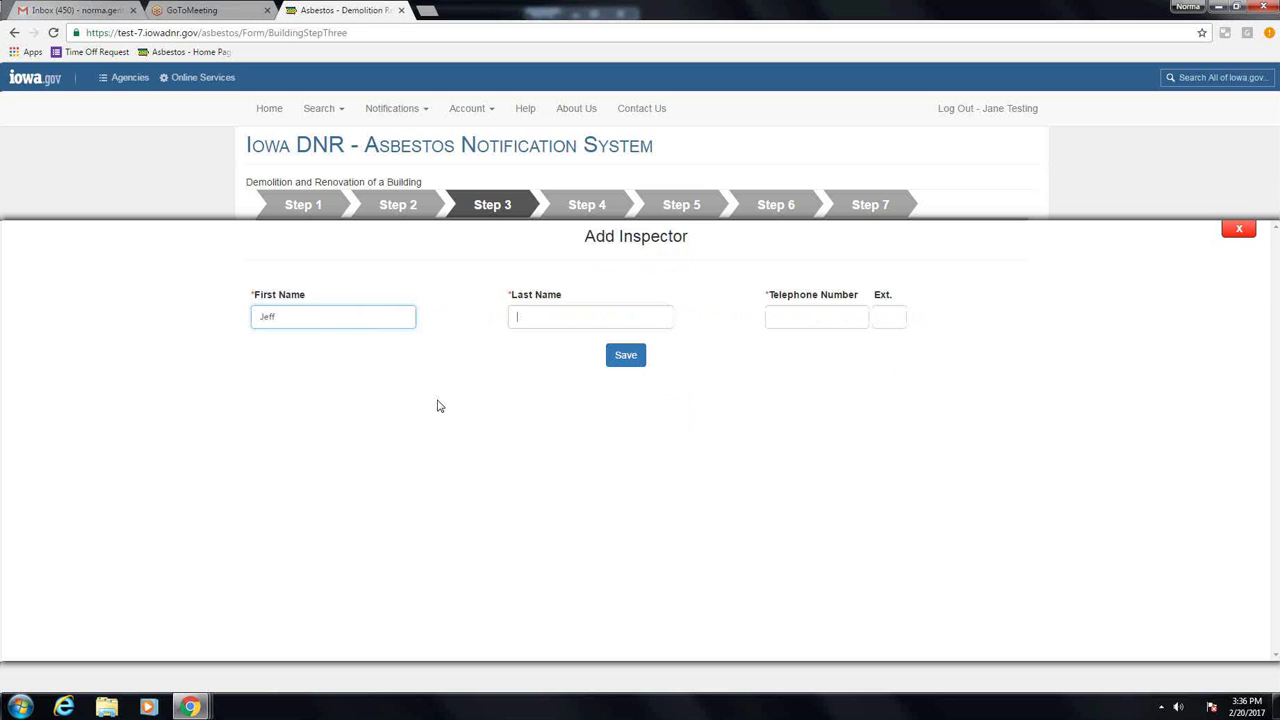
{"action": "key", "text": "Tab"}
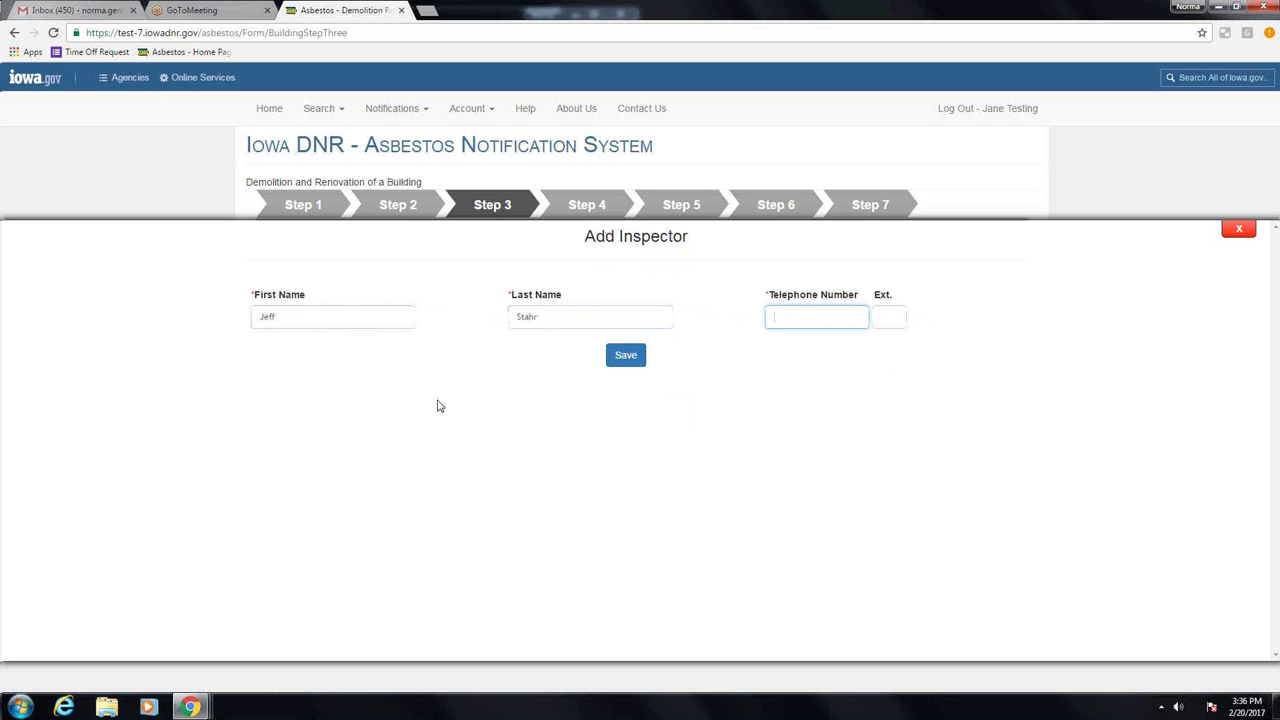
{"action": "type", "text": "1"}
{"action": "type", "text": "515"}
{"action": "type", "text": "1234"}
{"action": "type", "text": "567"}
{"action": "left_click", "coordinate": [625, 355]}
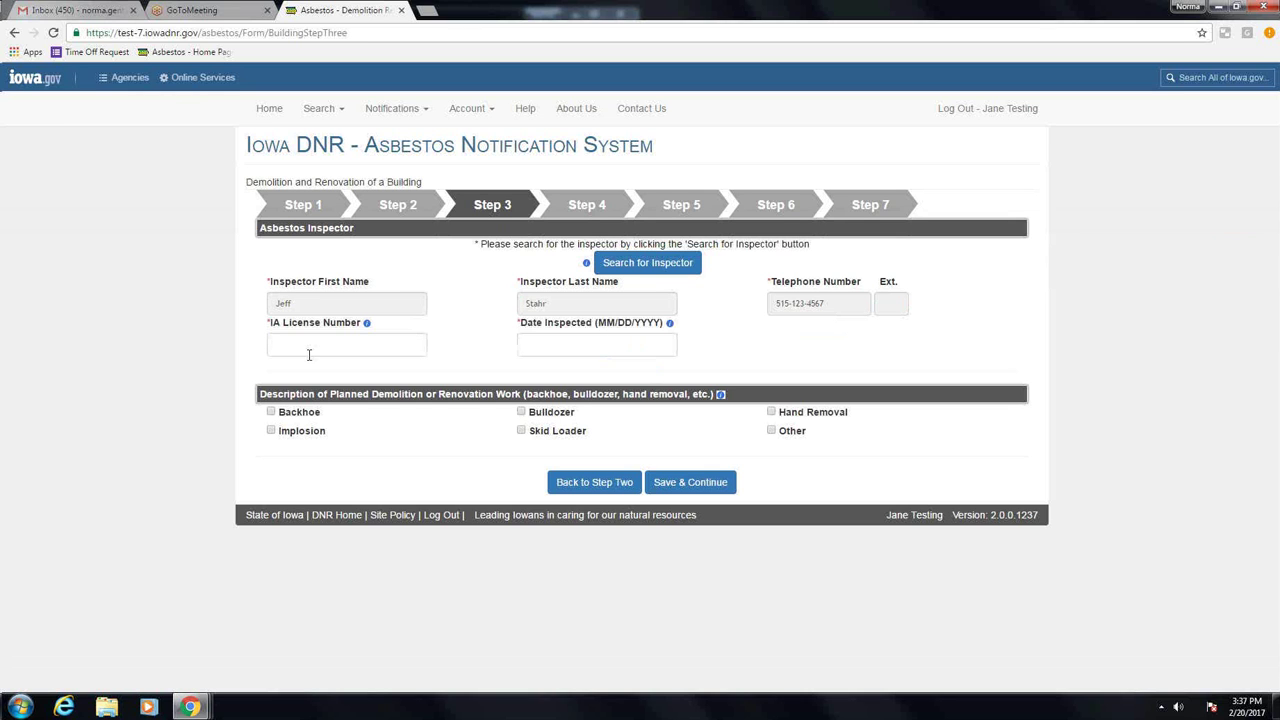
Step: Enter the inspector's IA licence number and inspection date 02/15/2017
{"action": "left_click", "coordinate": [397, 340]}
{"action": "type", "text": "16-5551"}
{"action": "key", "text": "Tab"}
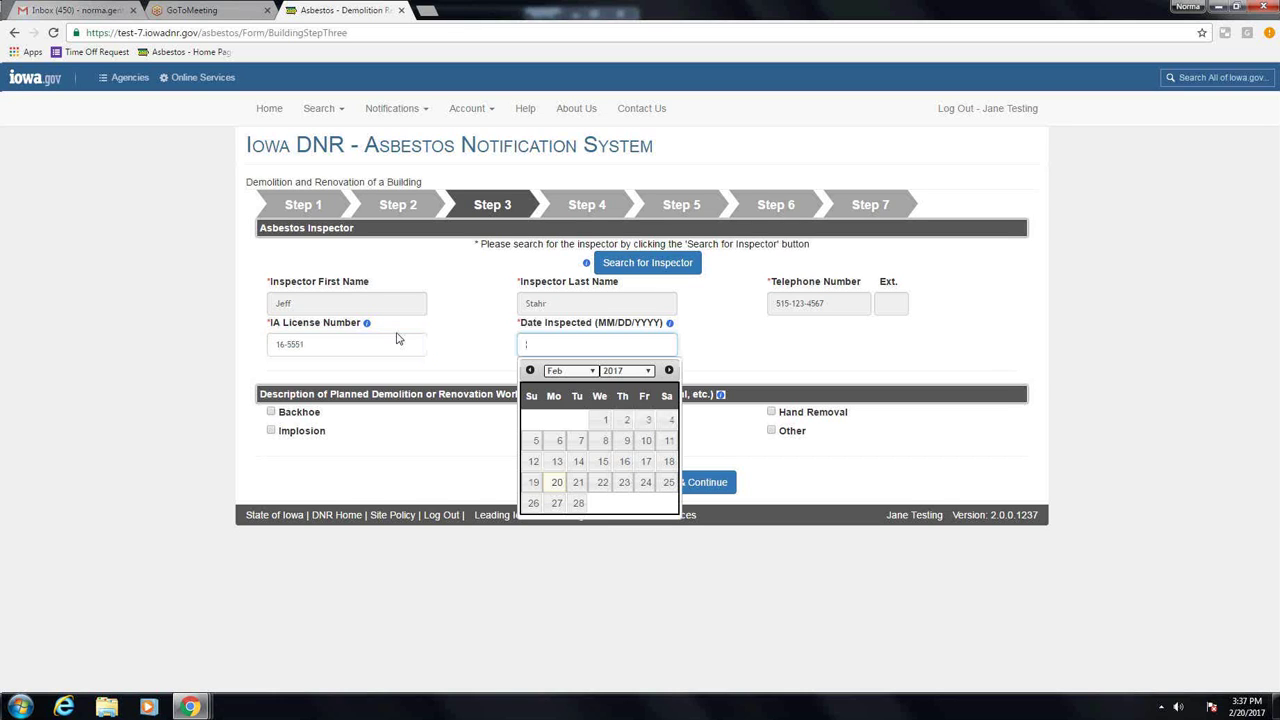
{"action": "type", "text": "02/"}
{"action": "key", "text": "super"}
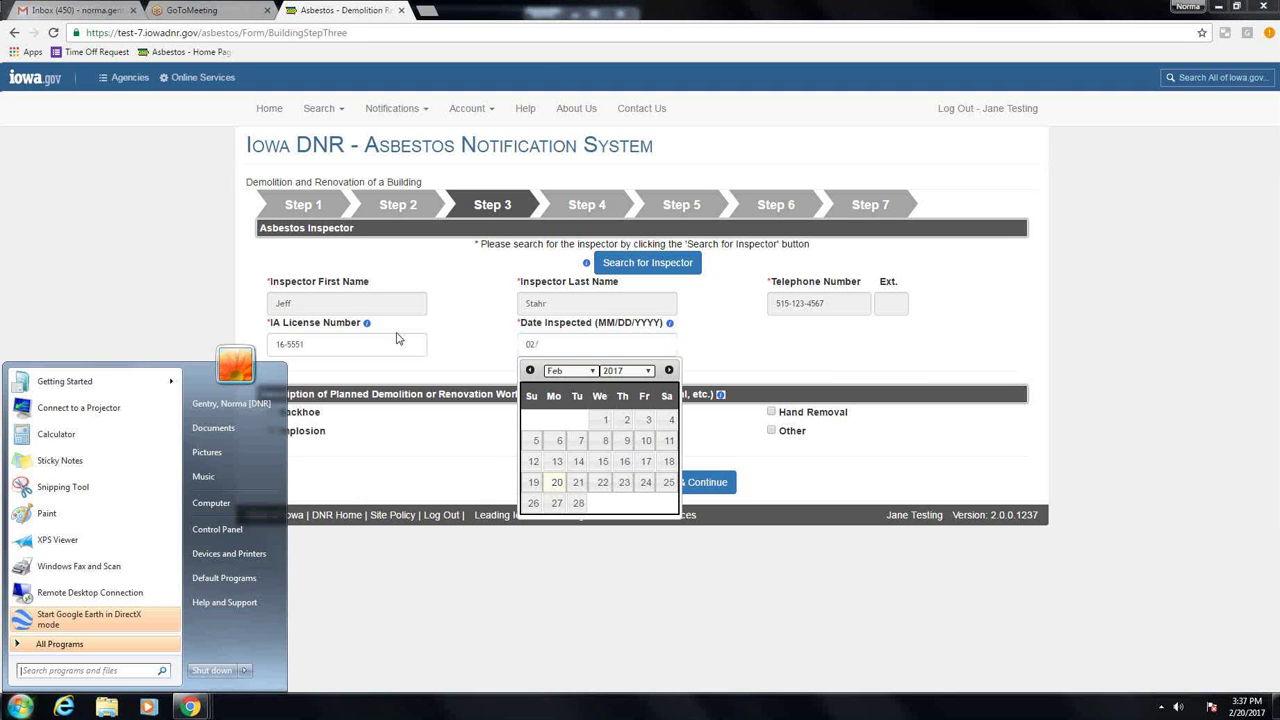
{"action": "left_click", "coordinate": [552, 340]}
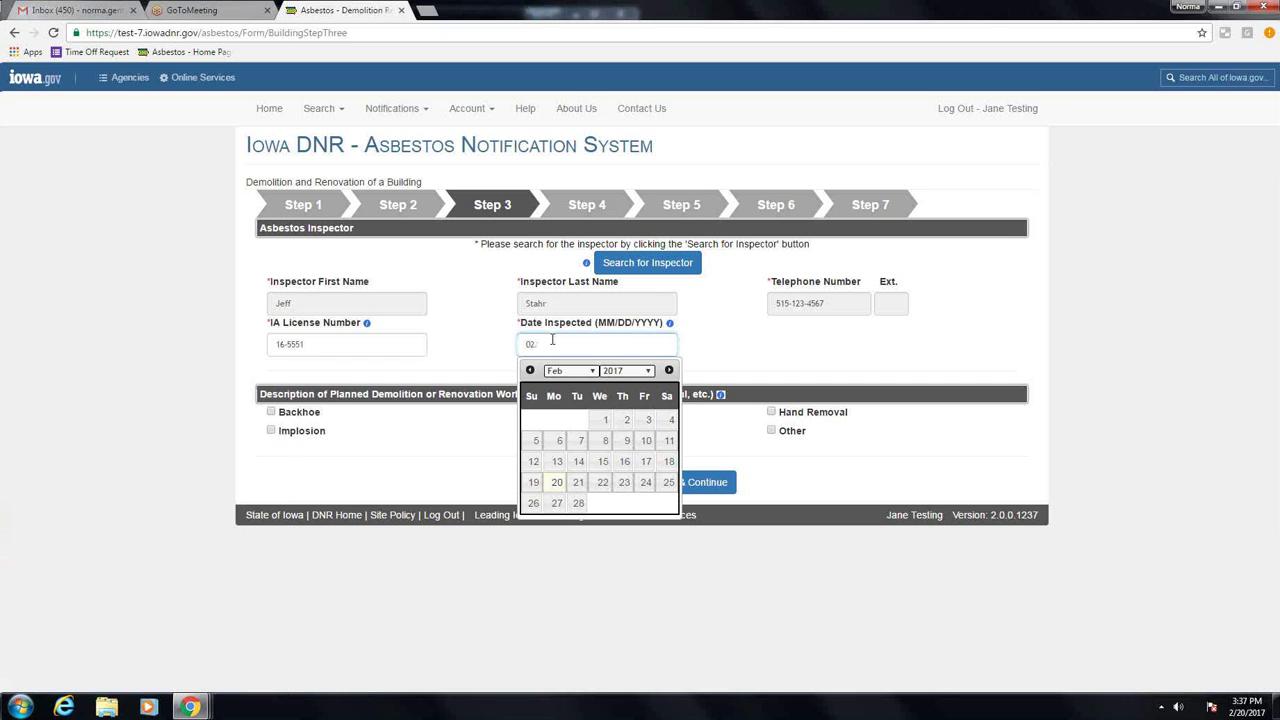
{"action": "type", "text": "15/201"}
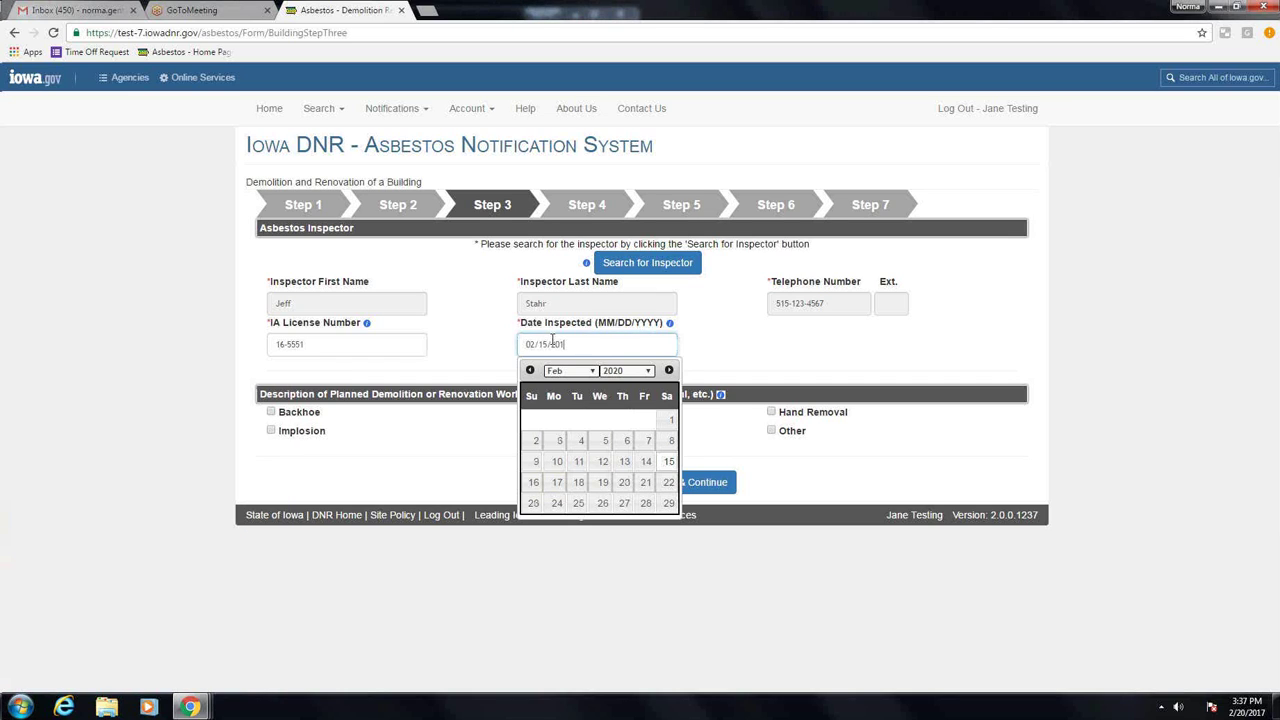
{"action": "type", "text": "7"}
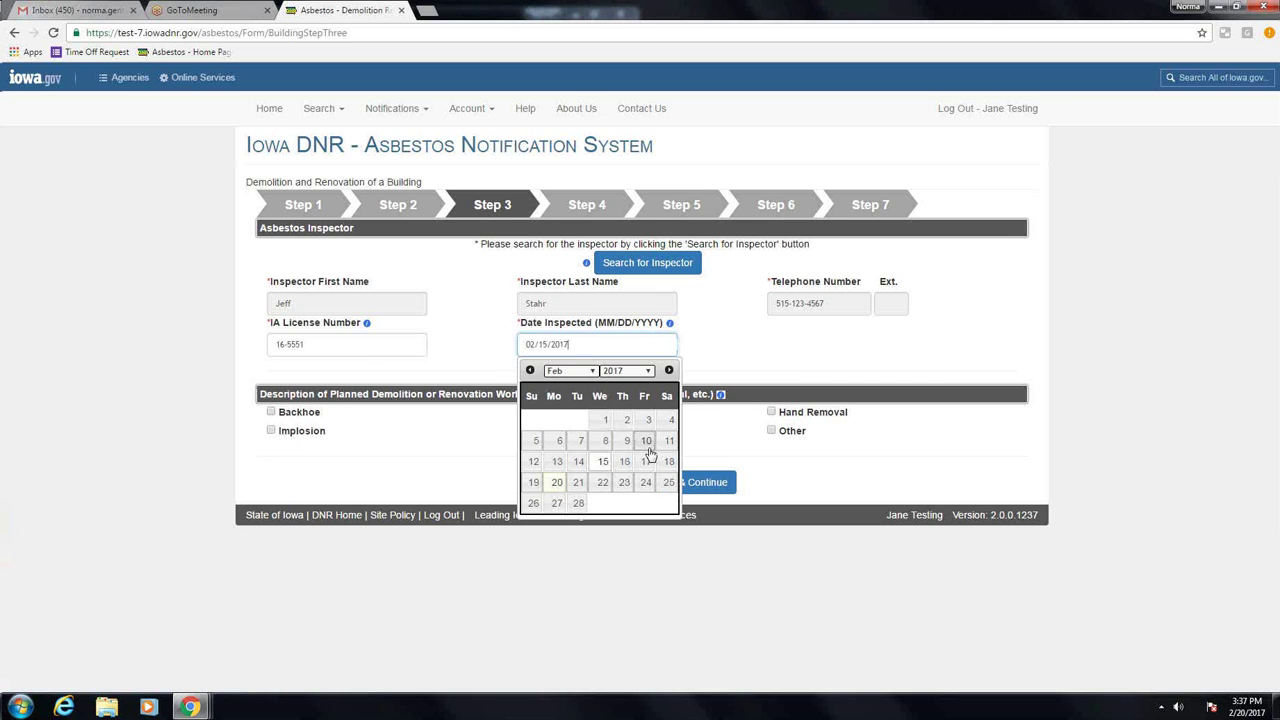
{"action": "left_click", "coordinate": [196, 328]}
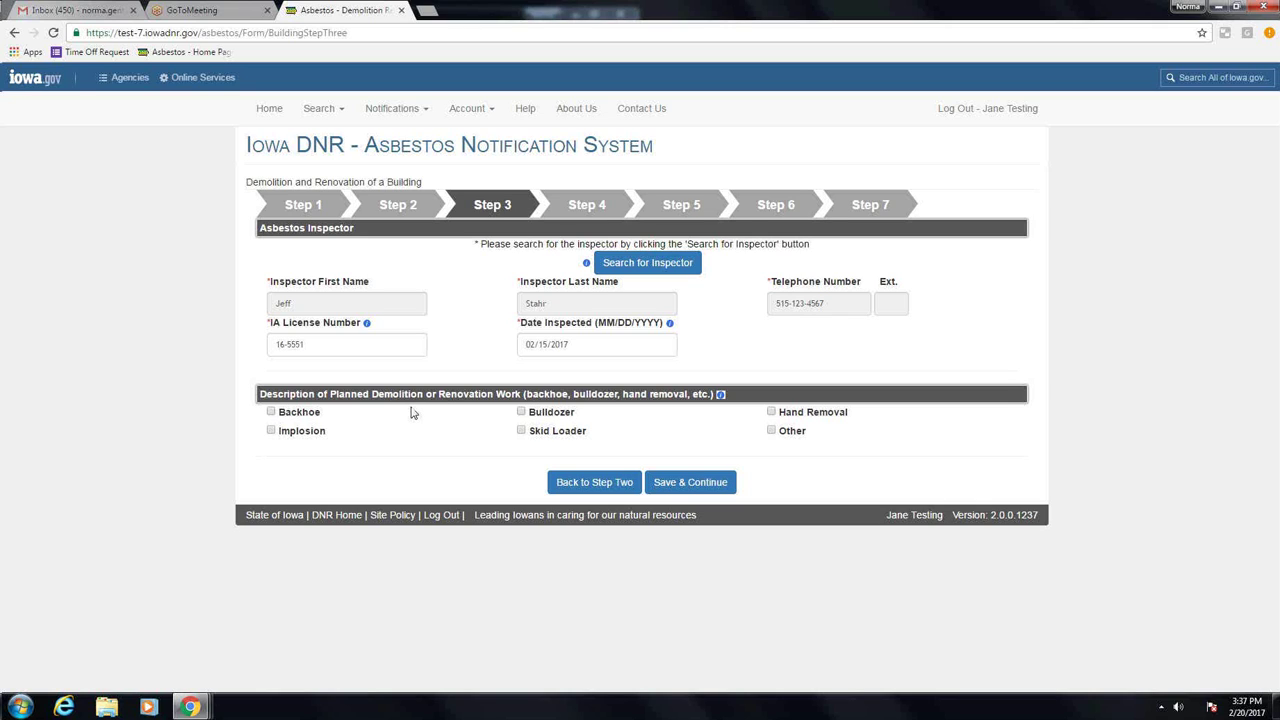
Step: Mark Backhoe as the only planned demolition work and save Step 3
{"action": "left_click", "coordinate": [271, 413]}
{"action": "left_click", "coordinate": [771, 431]}
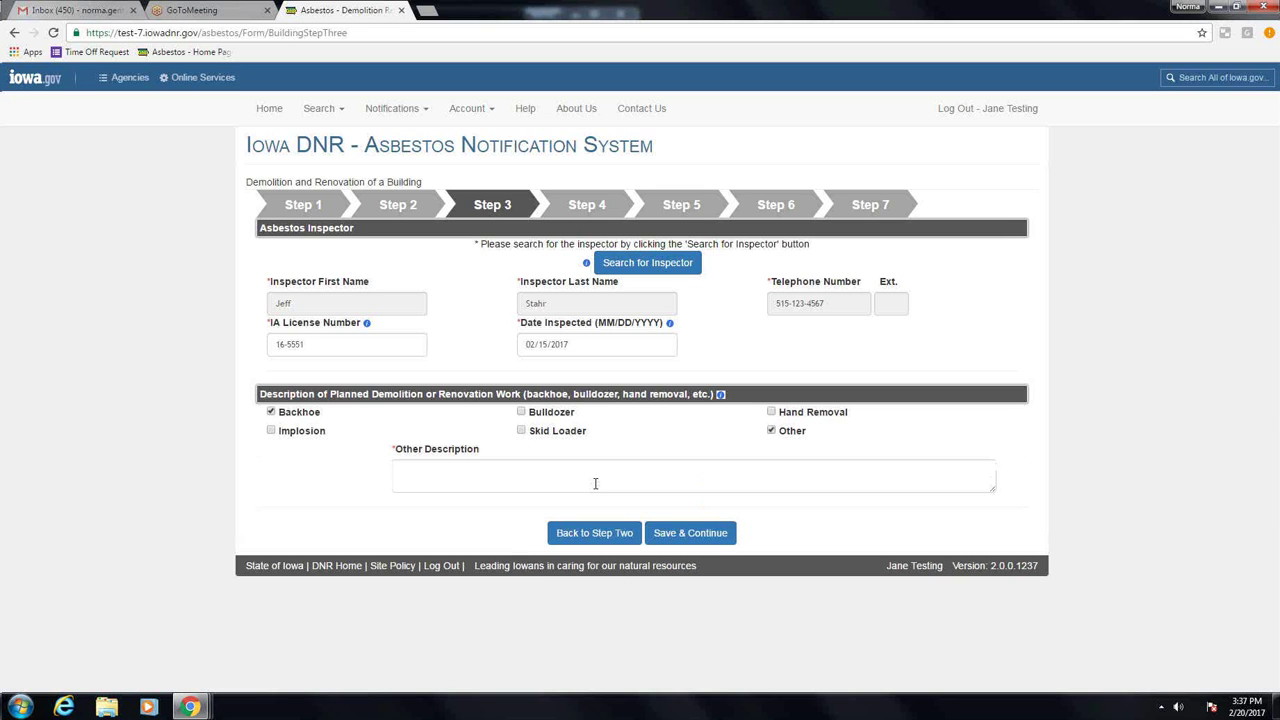
{"action": "left_click", "coordinate": [772, 431]}
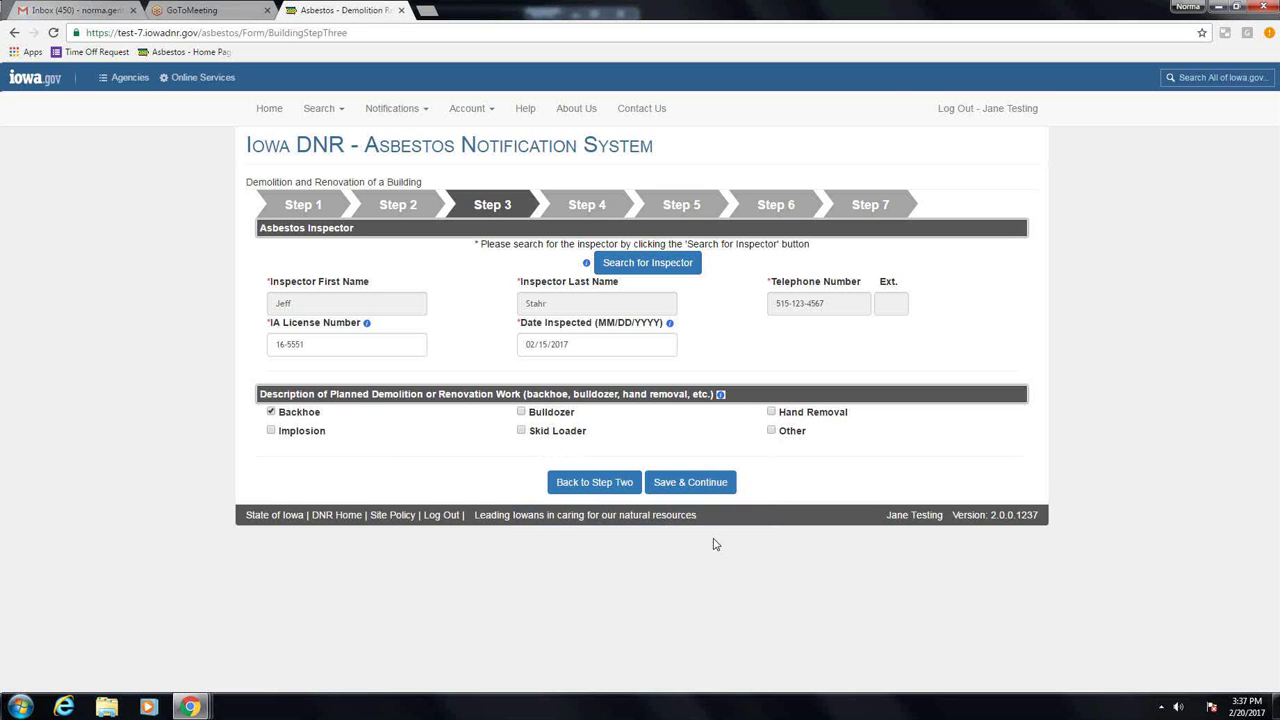
{"action": "left_click", "coordinate": [708, 484]}
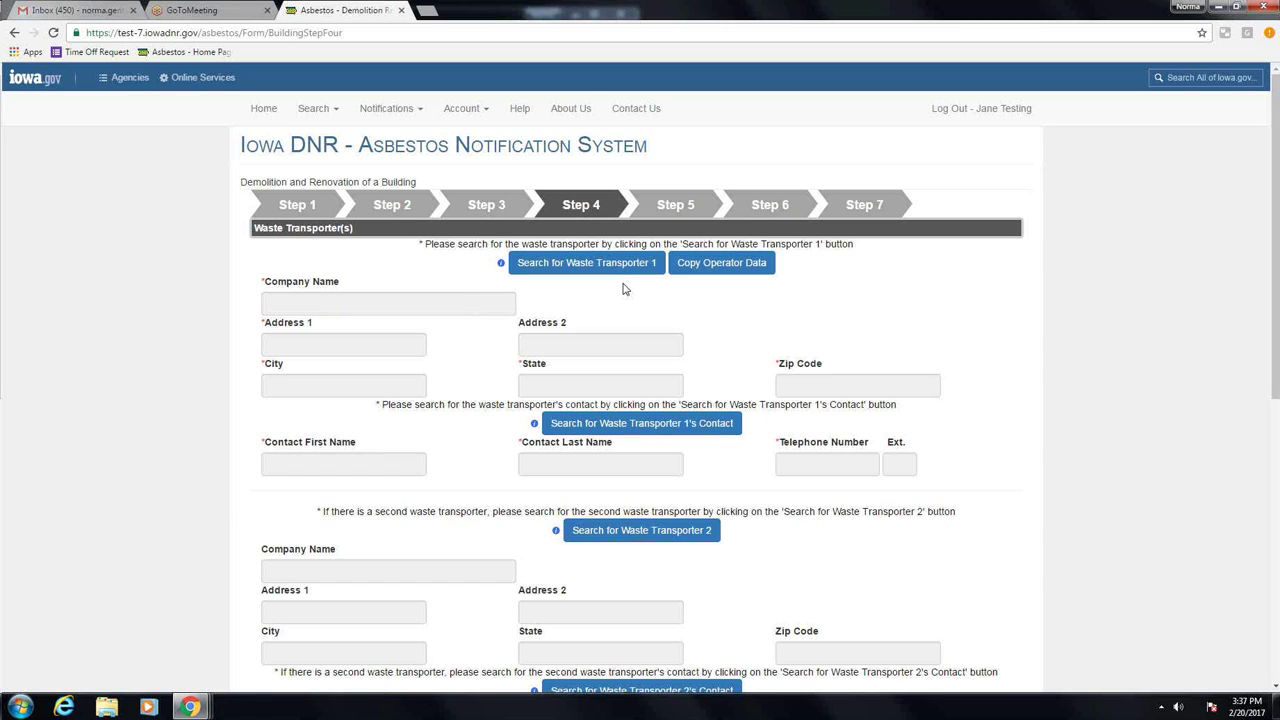
Step: Copy the operator's details in as the waste transporter
{"action": "left_click", "coordinate": [720, 268]}
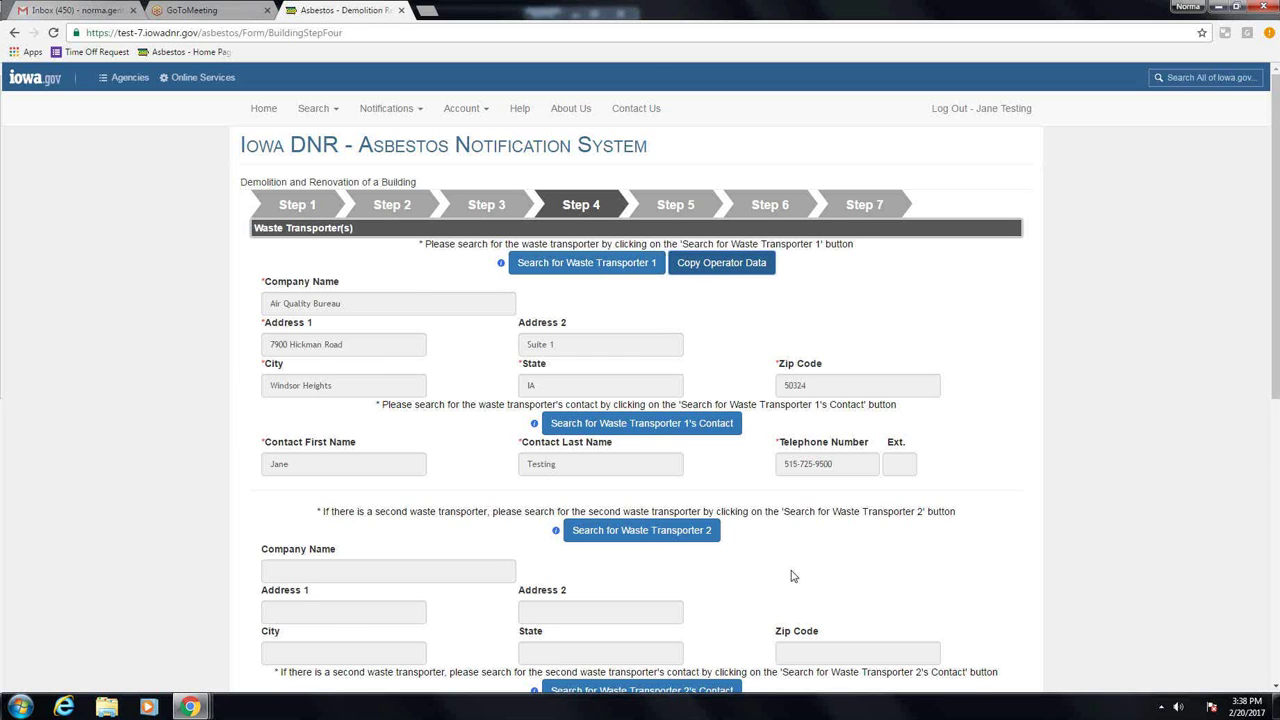
{"action": "scroll", "coordinate": [791, 576], "scroll_direction": "down", "scroll_amount": 2}
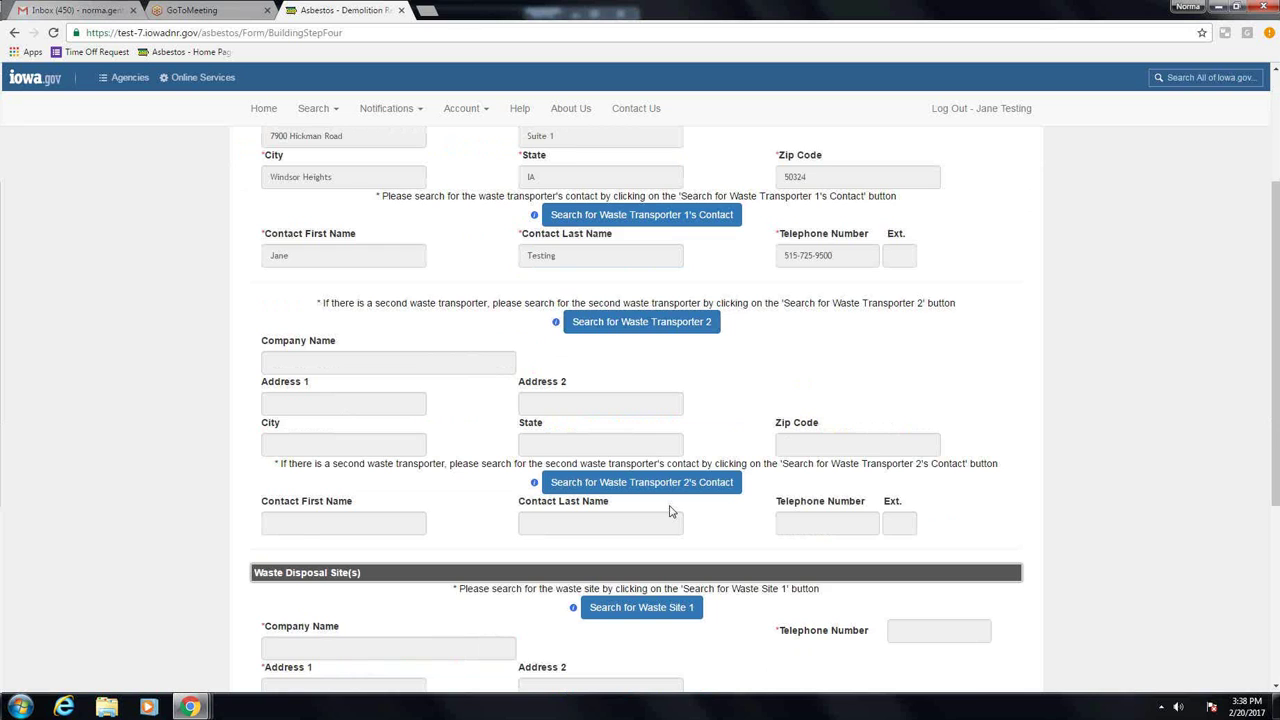
{"action": "scroll", "coordinate": [771, 516], "scroll_direction": "down", "scroll_amount": 2}
{"action": "scroll", "coordinate": [771, 516], "scroll_direction": "down", "scroll_amount": 2}
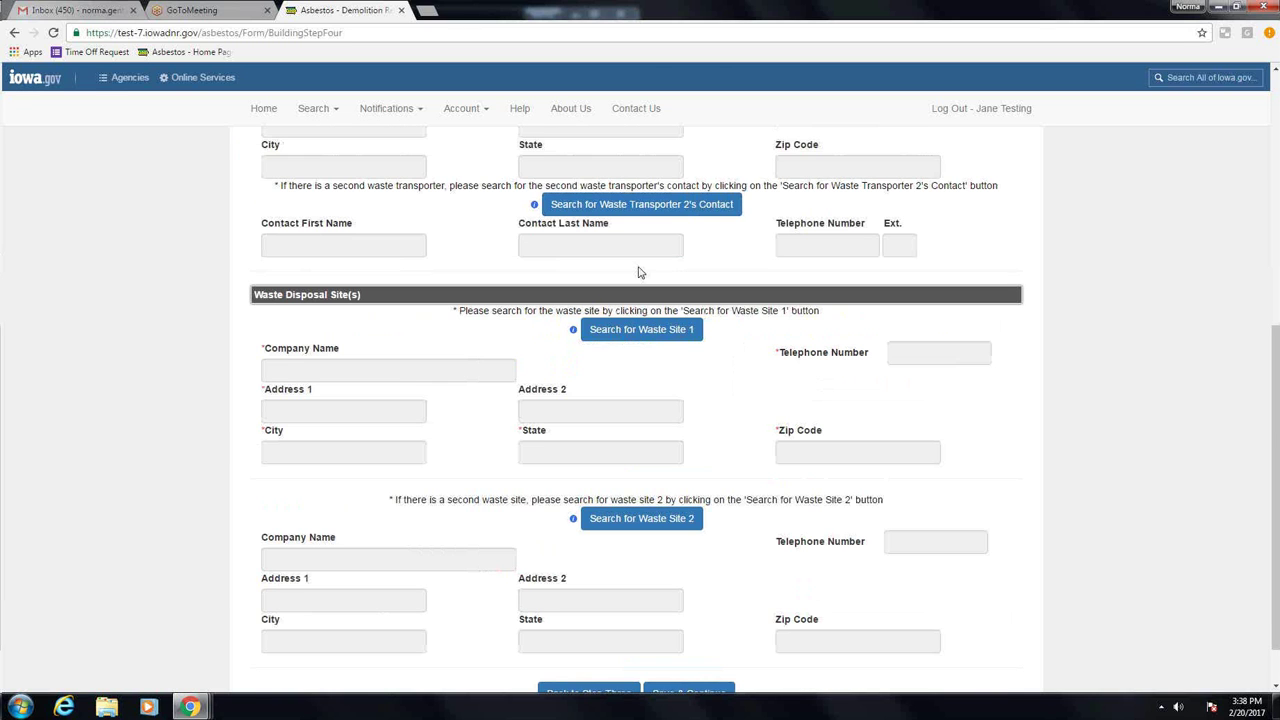
Step: Search 'metro', set Metro-Park East Sanitary Landfill as waste site 1, and save Step 4
{"action": "left_click", "coordinate": [659, 341]}
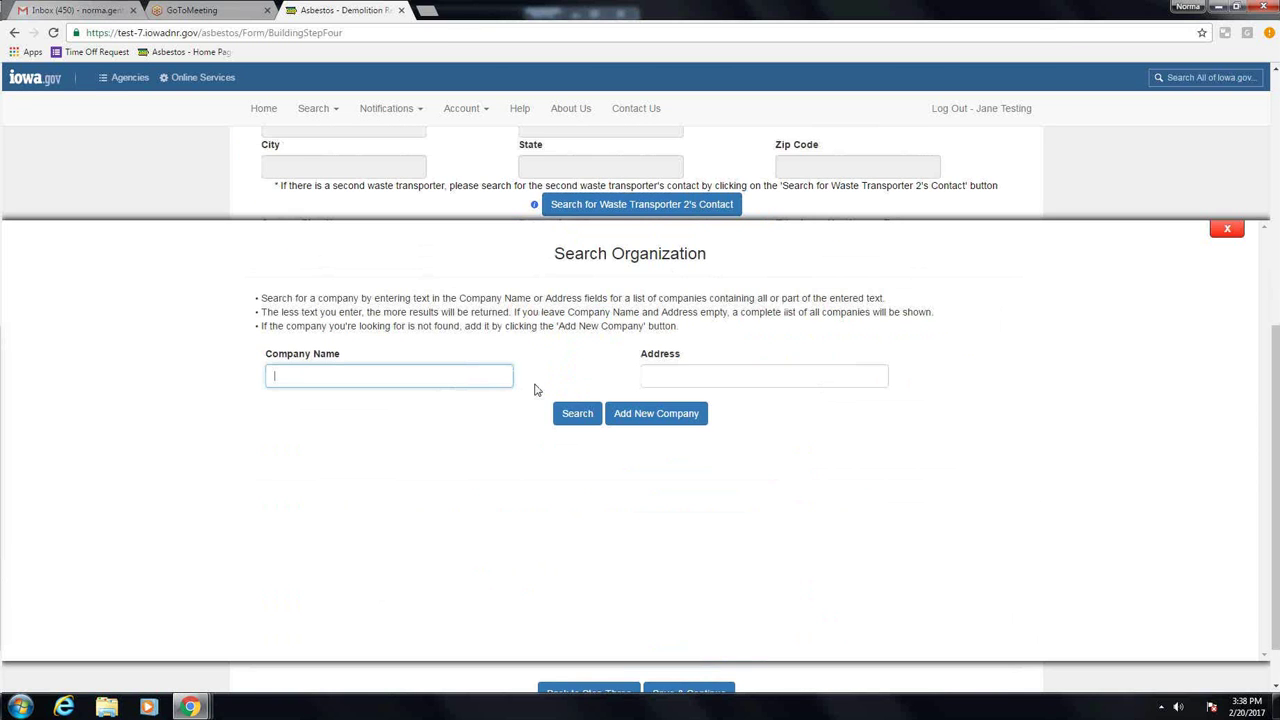
{"action": "type", "text": "metro"}
{"action": "left_click", "coordinate": [569, 427]}
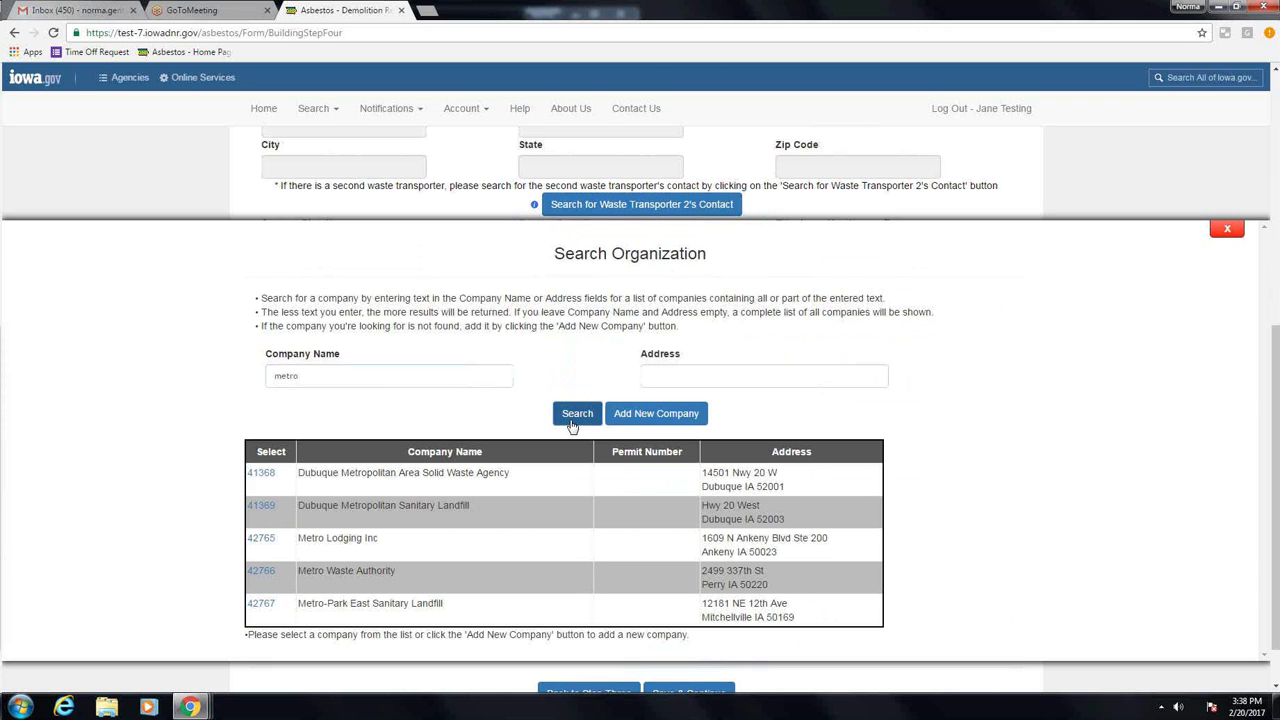
{"action": "left_click", "coordinate": [261, 604]}
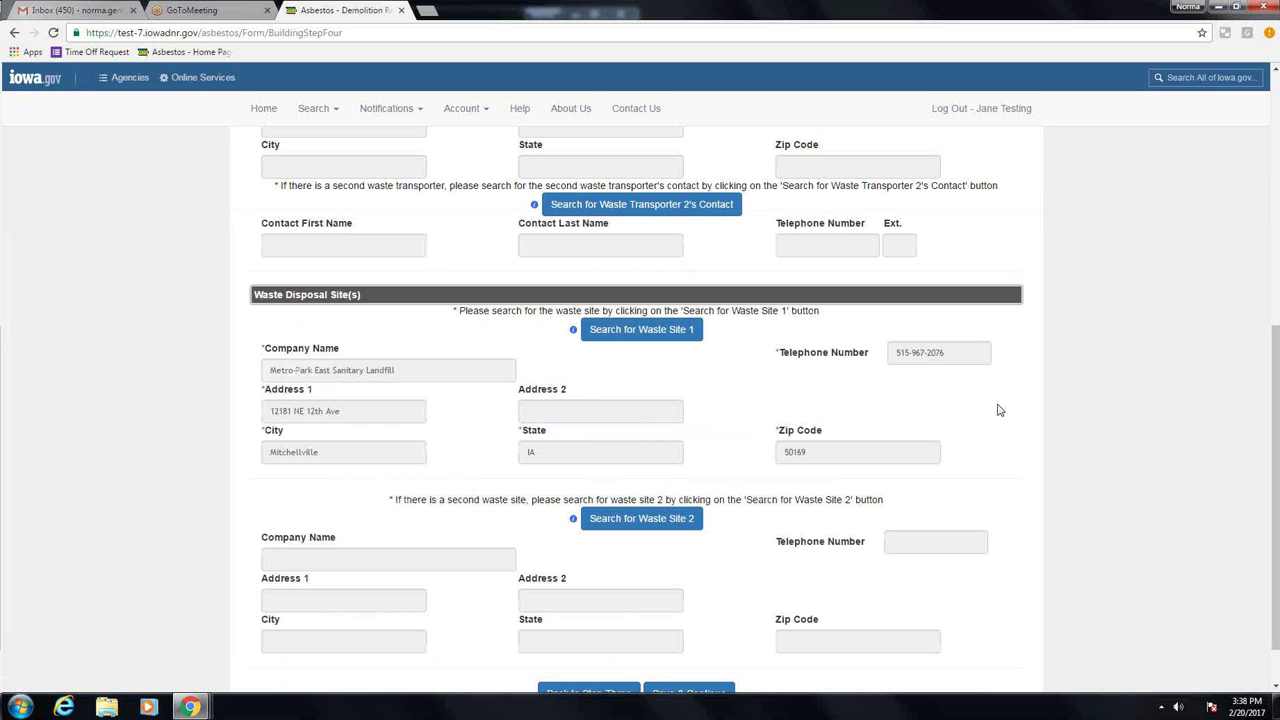
{"action": "scroll", "coordinate": [990, 420], "scroll_direction": "down", "scroll_amount": 1}
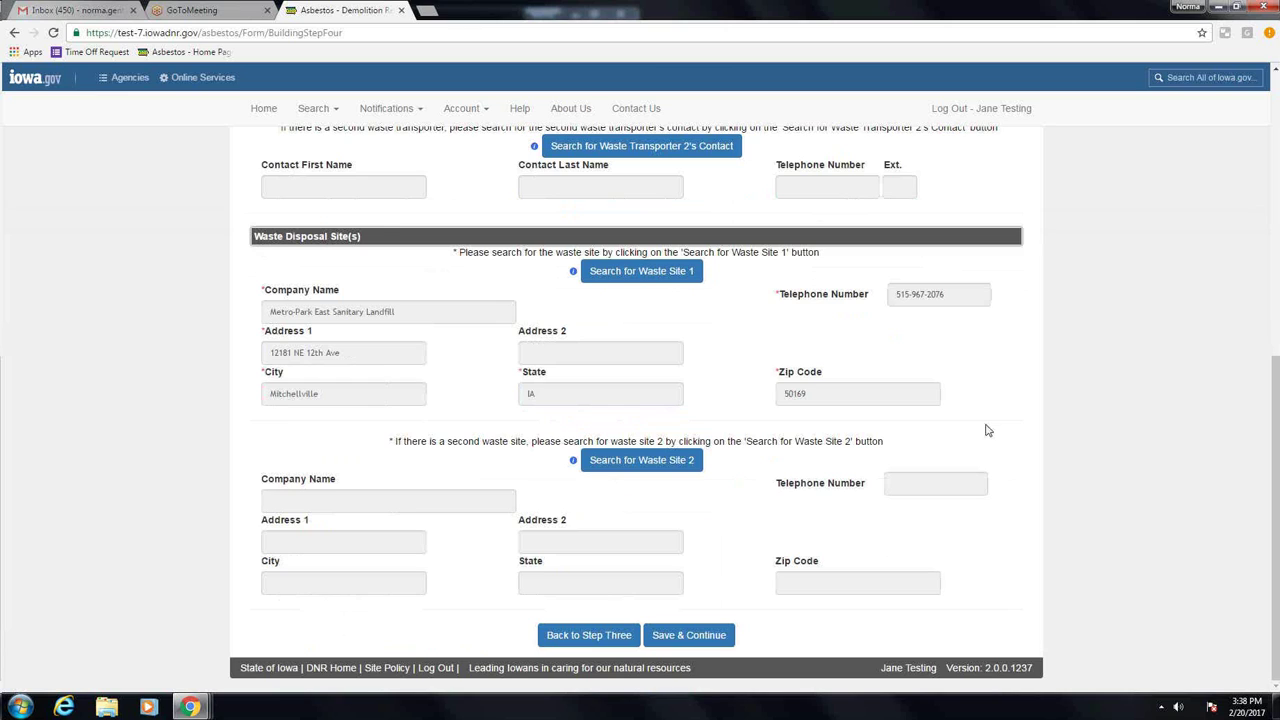
{"action": "left_click", "coordinate": [691, 640]}
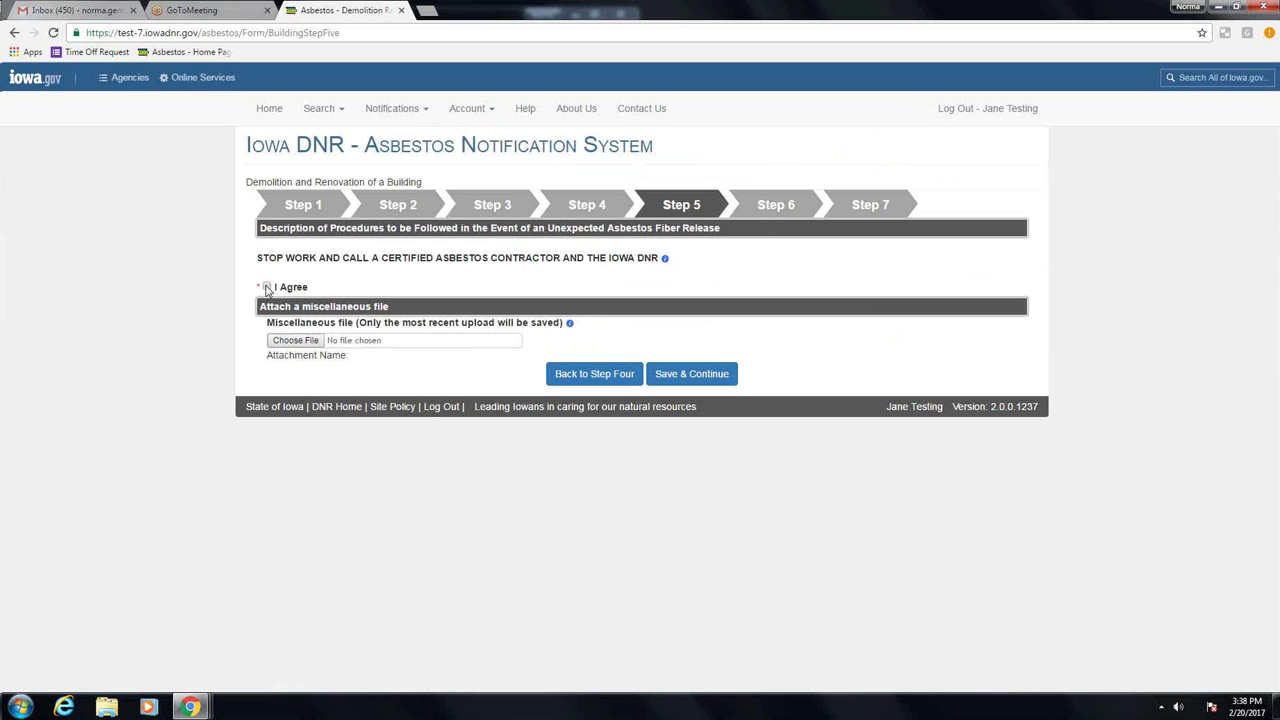
Step: Agree to the Step 5 stop-work procedure, save it, and scroll through the Step 6 review
{"action": "left_click", "coordinate": [267, 288]}
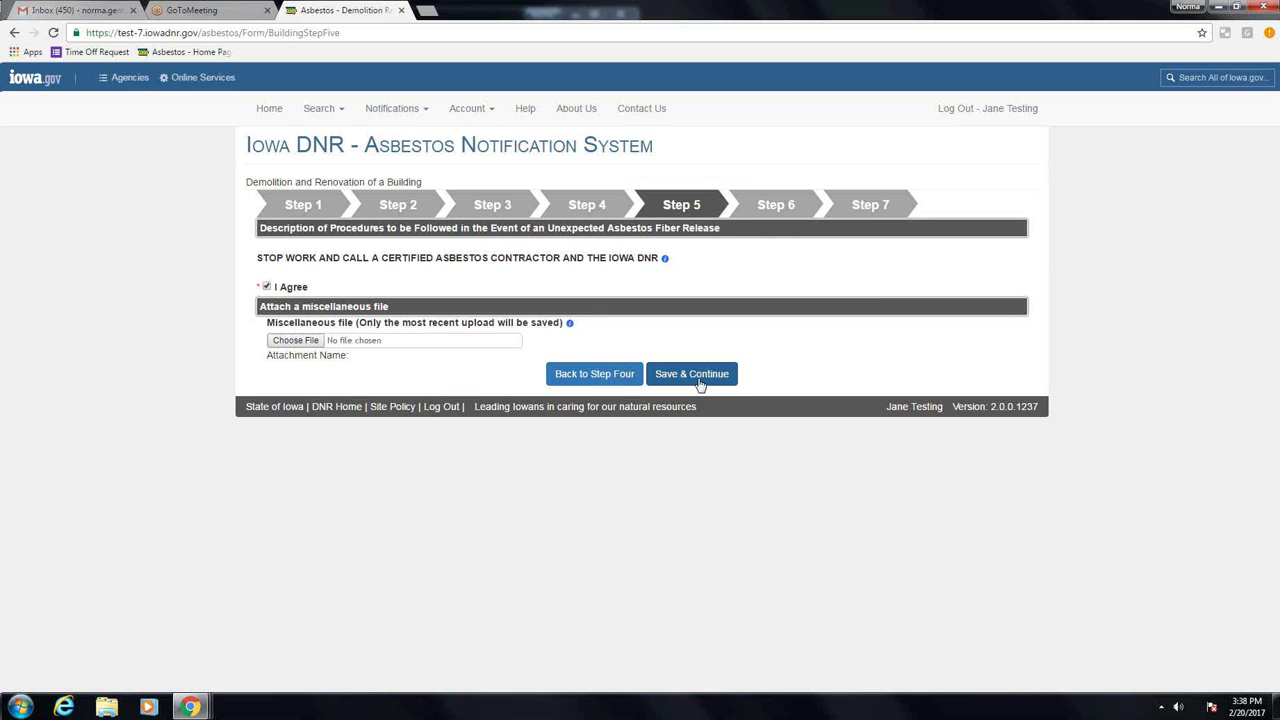
{"action": "left_click", "coordinate": [700, 380]}
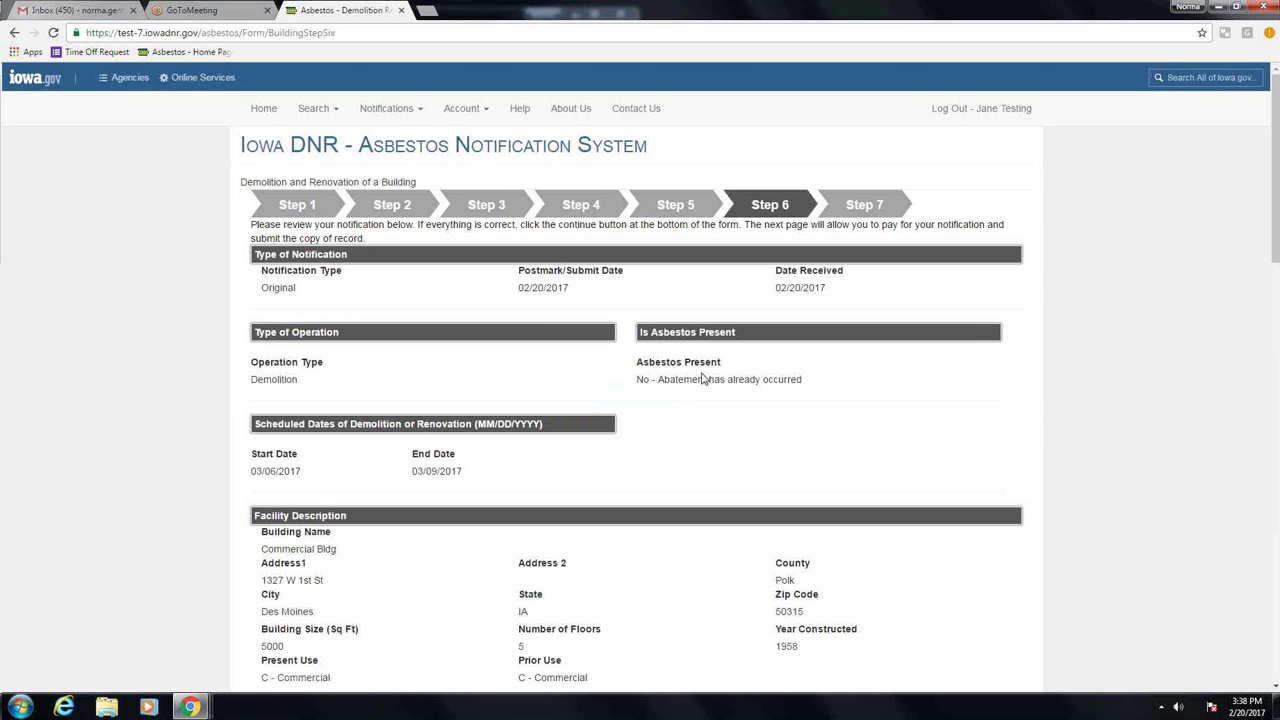
{"action": "scroll", "coordinate": [702, 378], "scroll_direction": "down", "scroll_amount": 2}
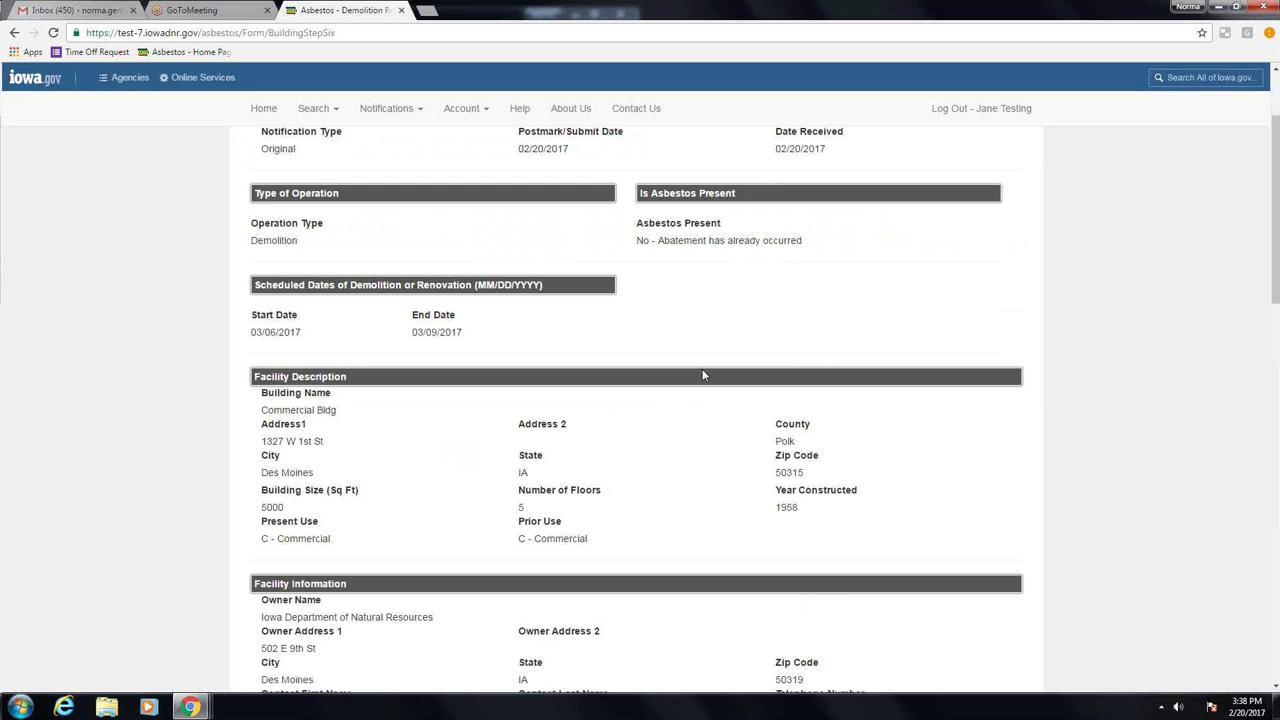
{"action": "scroll", "coordinate": [702, 375], "scroll_direction": "down", "scroll_amount": 1}
{"action": "scroll", "coordinate": [702, 375], "scroll_direction": "down", "scroll_amount": 1}
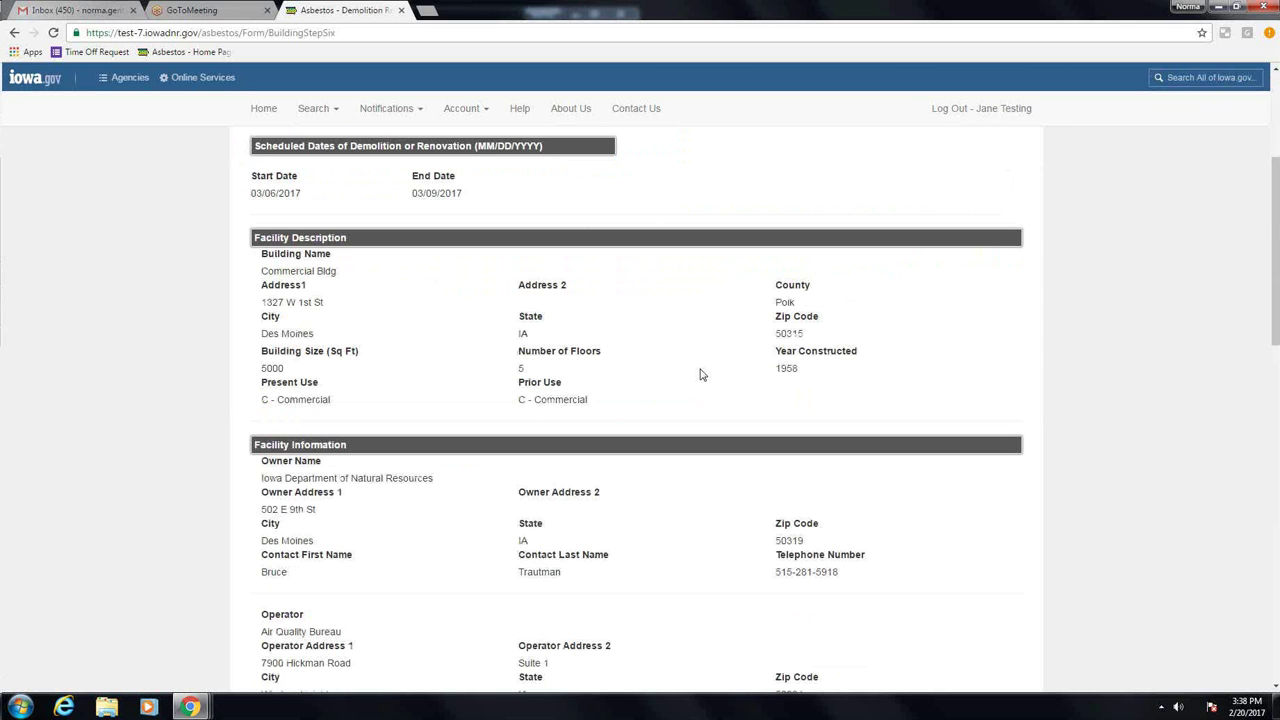
{"action": "scroll", "coordinate": [701, 376], "scroll_direction": "down", "scroll_amount": 3}
{"action": "scroll", "coordinate": [702, 377], "scroll_direction": "down", "scroll_amount": 4}
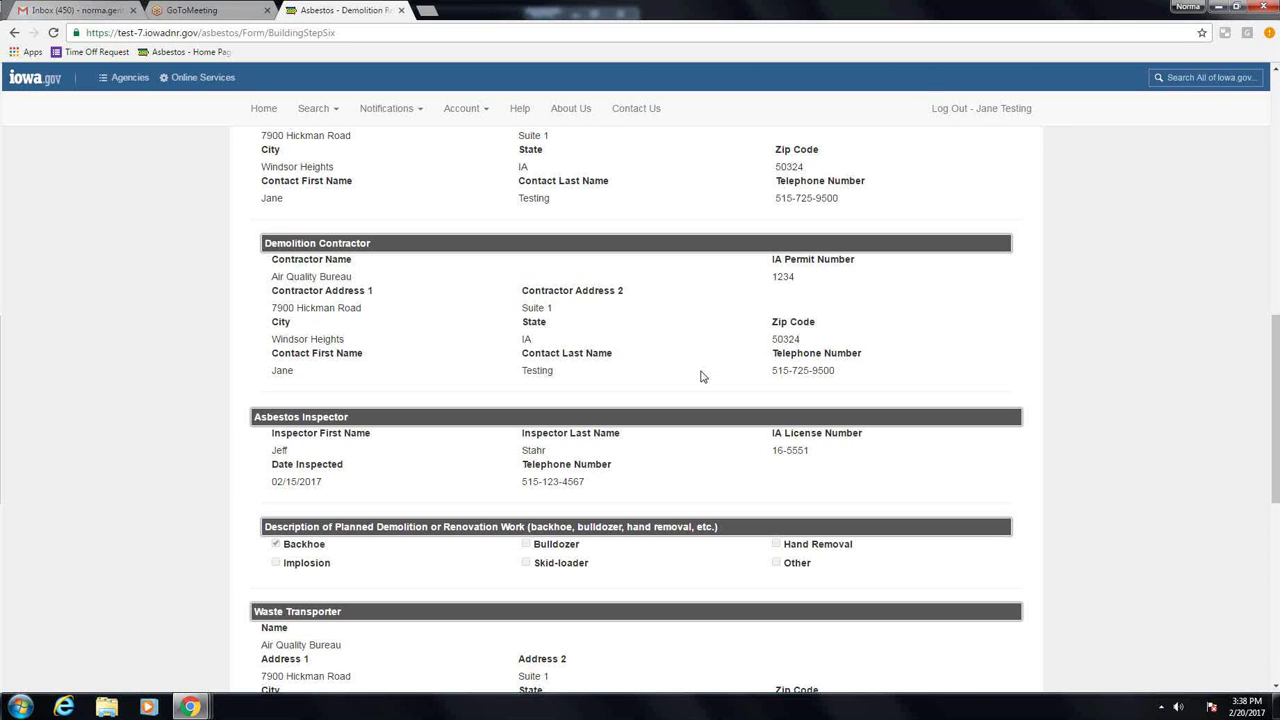
{"action": "scroll", "coordinate": [702, 377], "scroll_direction": "down", "scroll_amount": 3}
{"action": "scroll", "coordinate": [702, 377], "scroll_direction": "down", "scroll_amount": 3}
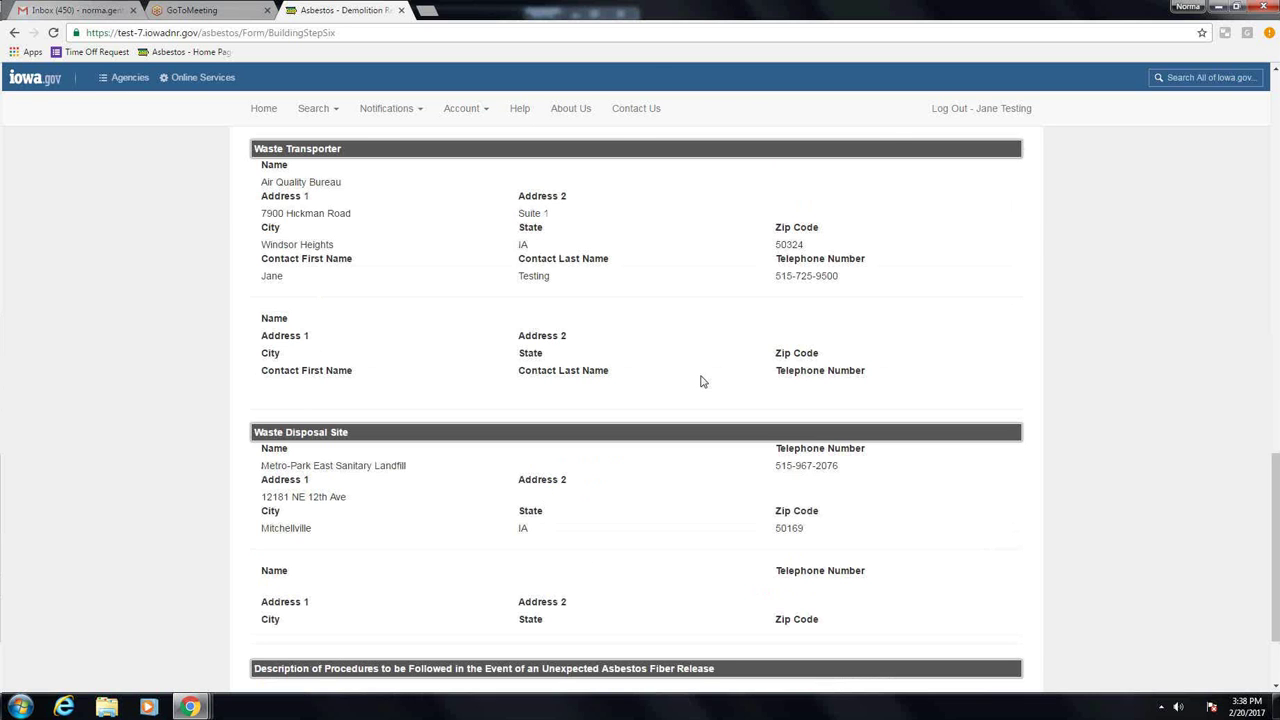
{"action": "scroll", "coordinate": [702, 381], "scroll_direction": "down", "scroll_amount": 2}
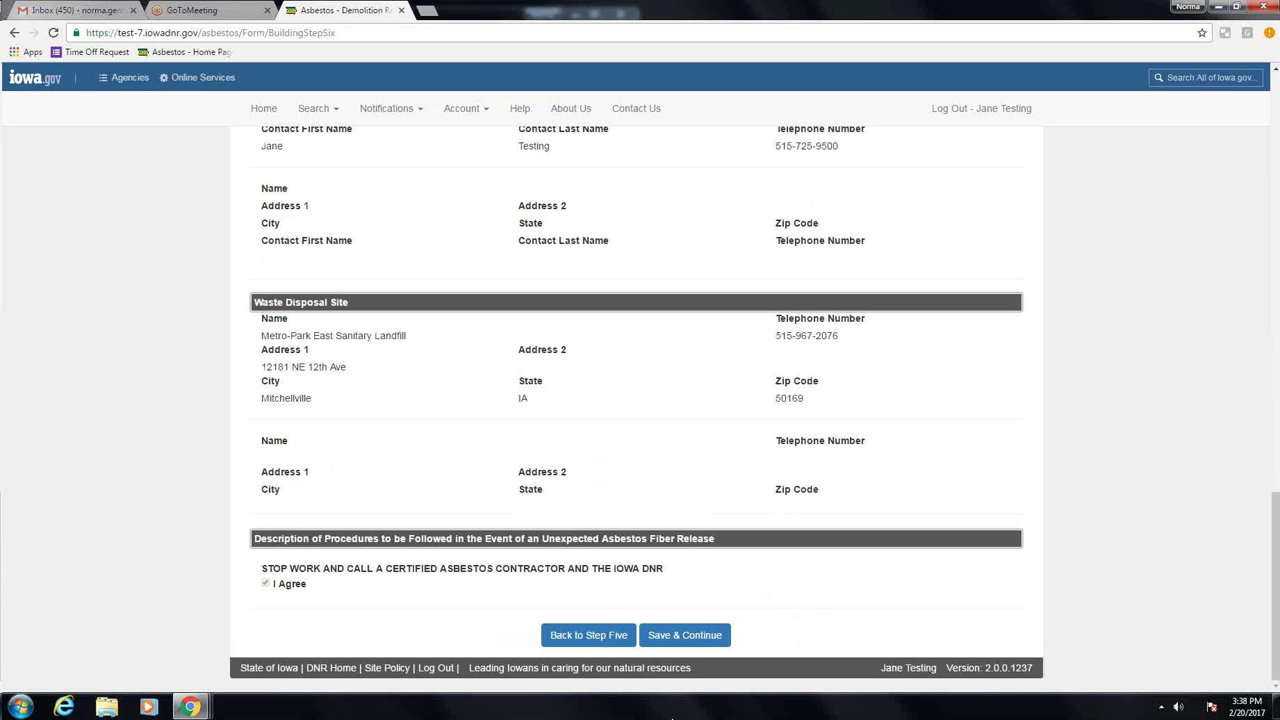
Step: Go back to the Step 2 inspector page, discarding unsaved changes
{"action": "left_click", "coordinate": [608, 637]}
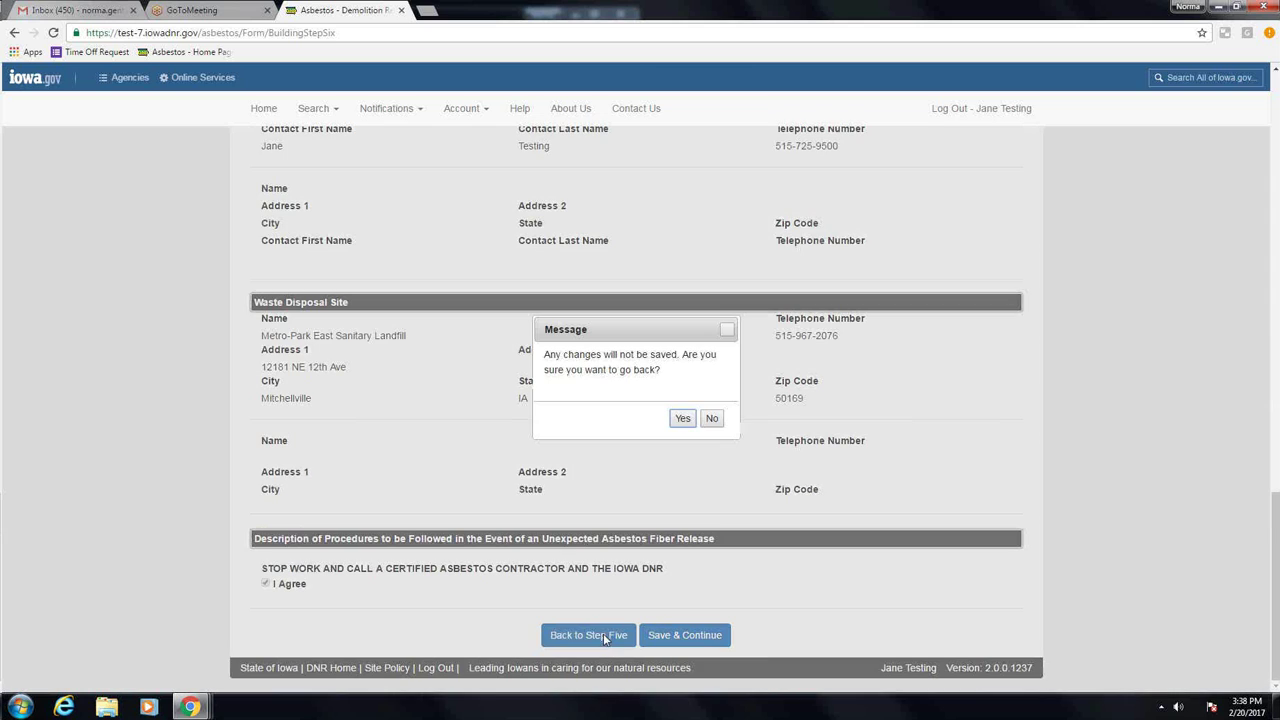
{"action": "left_click", "coordinate": [681, 419]}
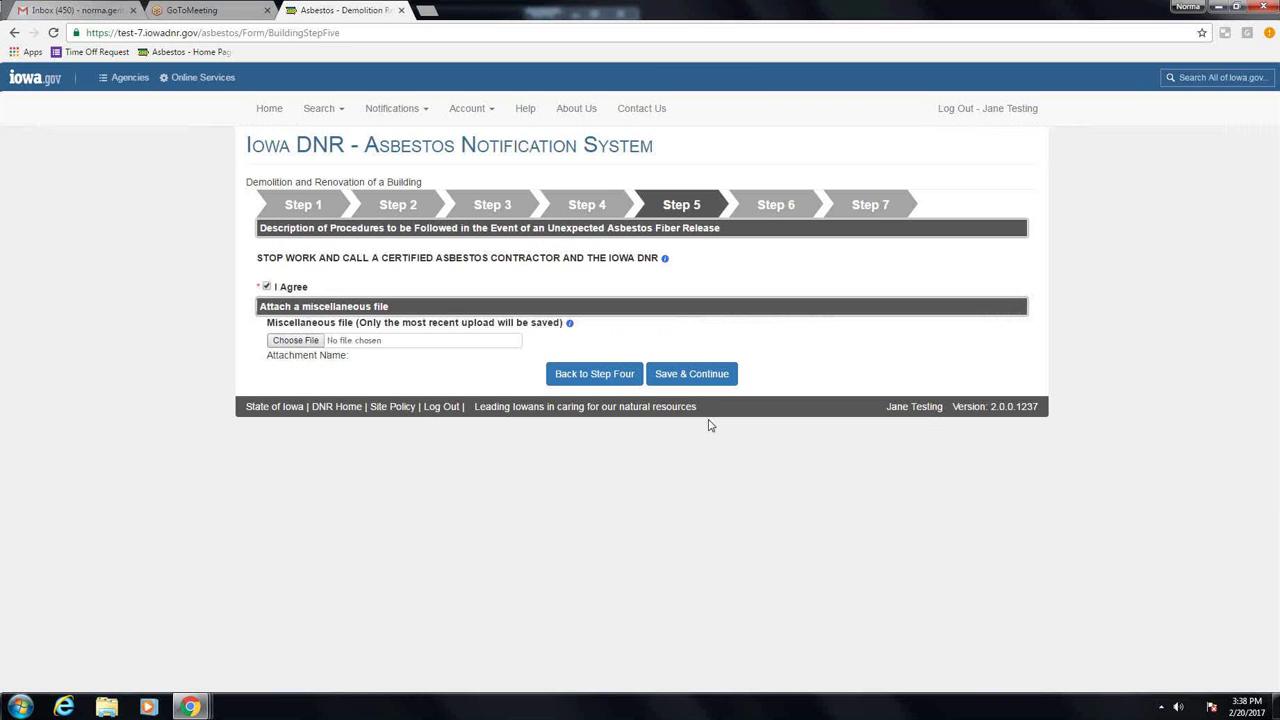
{"action": "left_click", "coordinate": [407, 206]}
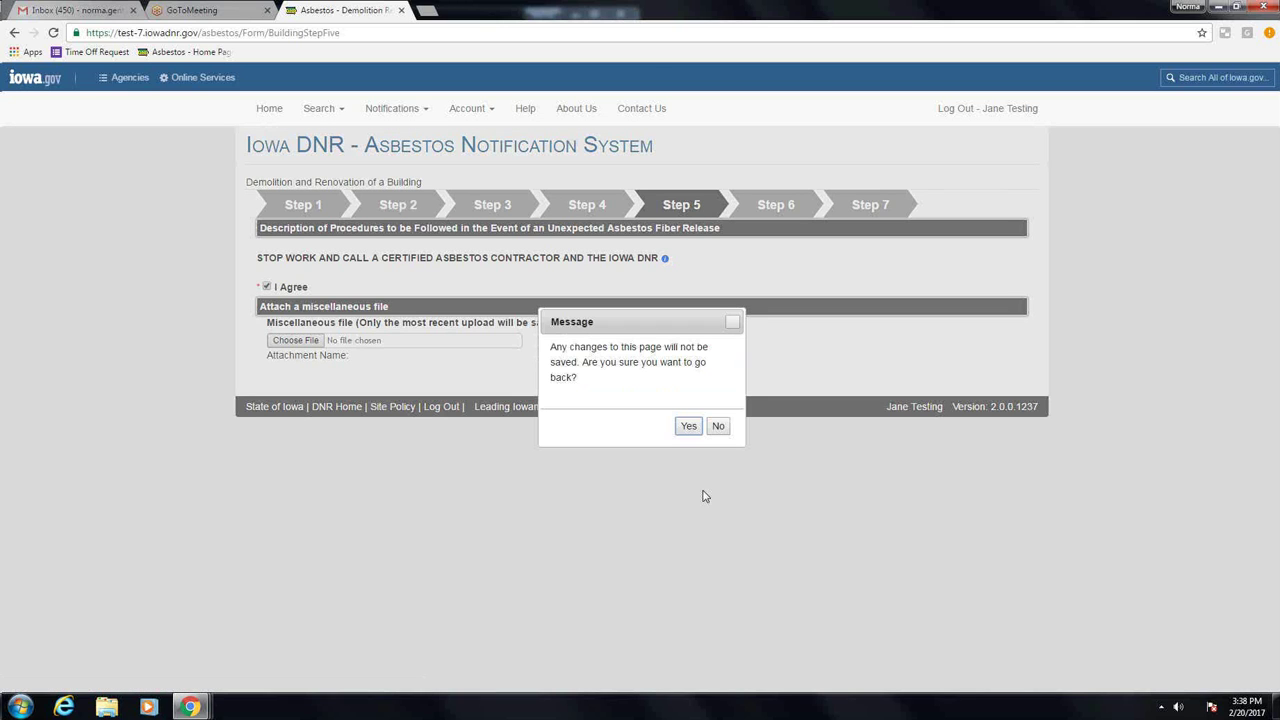
{"action": "left_click", "coordinate": [689, 430]}
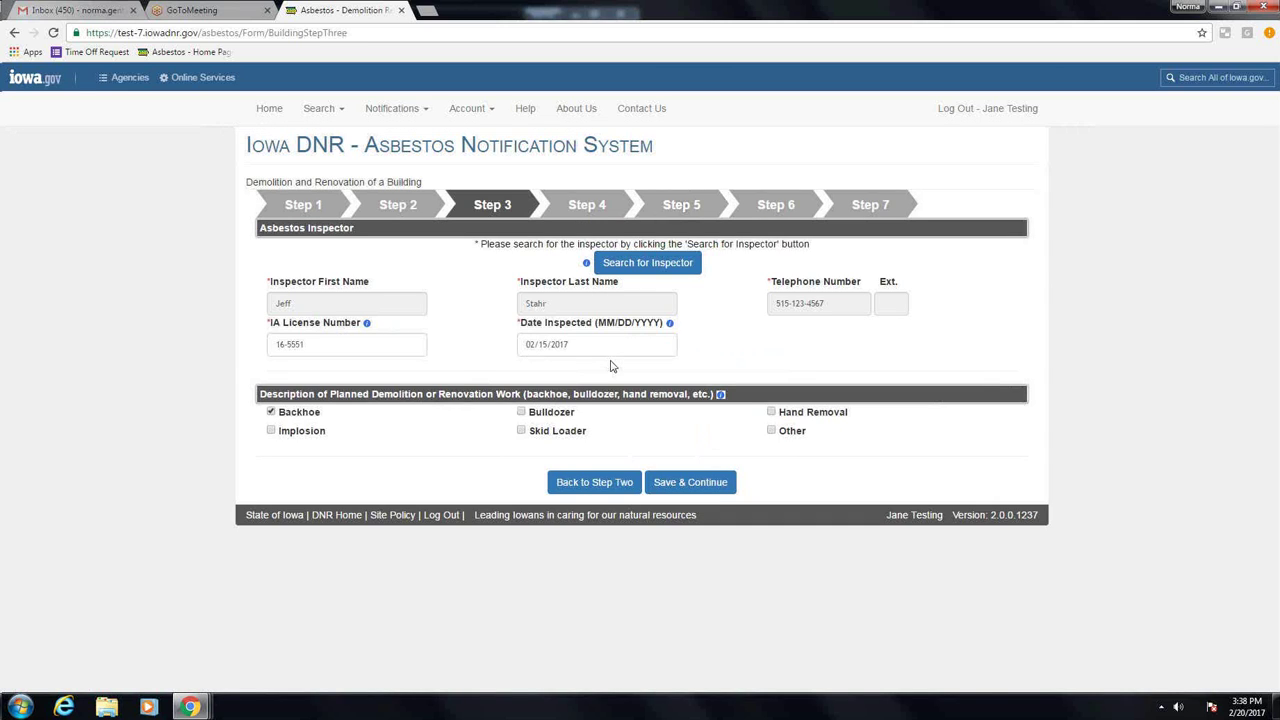
Step: Re-save Steps 2 through 6 and choose to pay the fee by credit card
{"action": "left_click", "coordinate": [690, 483]}
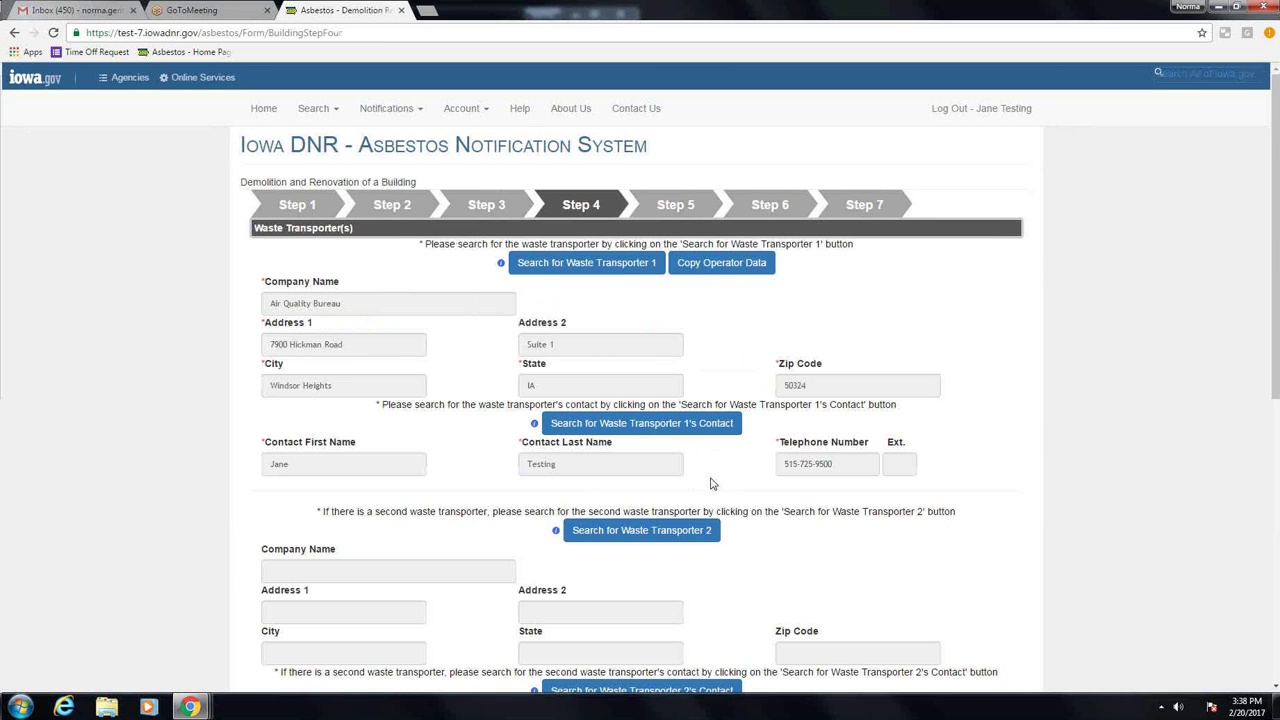
{"action": "scroll", "coordinate": [710, 483], "scroll_direction": "down", "scroll_amount": 2}
{"action": "scroll", "coordinate": [712, 490], "scroll_direction": "down", "scroll_amount": 5}
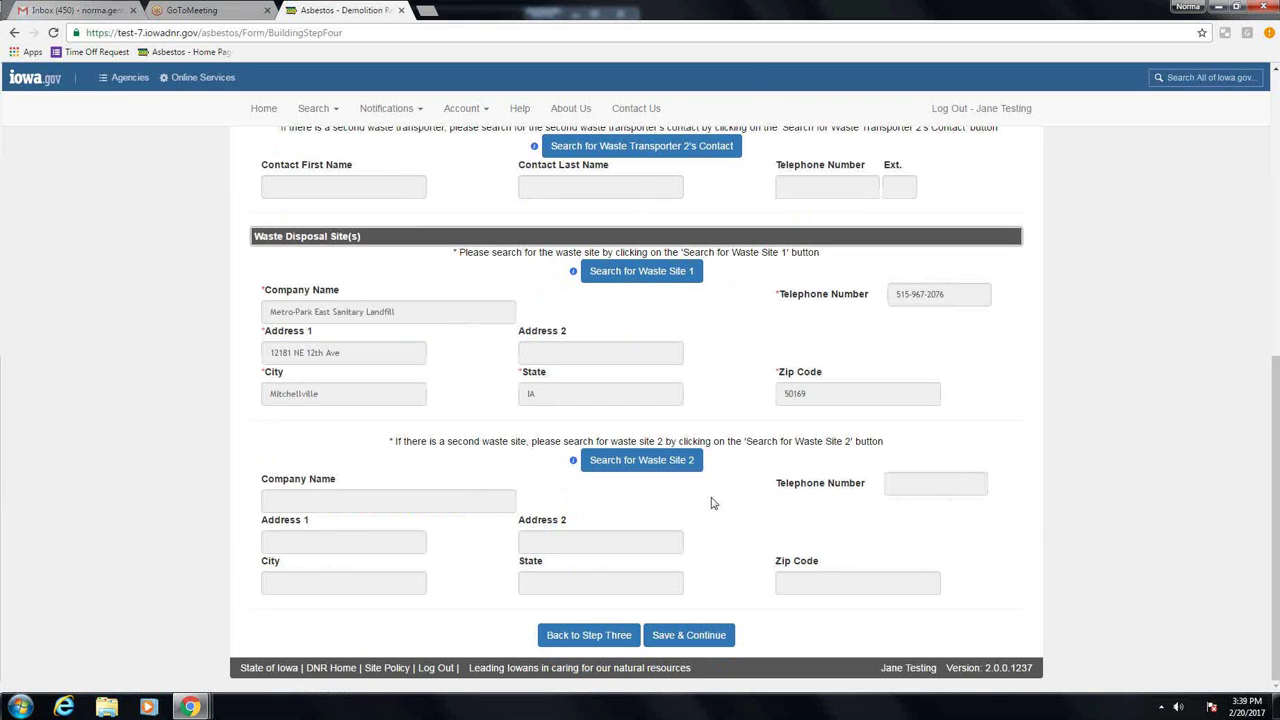
{"action": "left_click", "coordinate": [690, 636]}
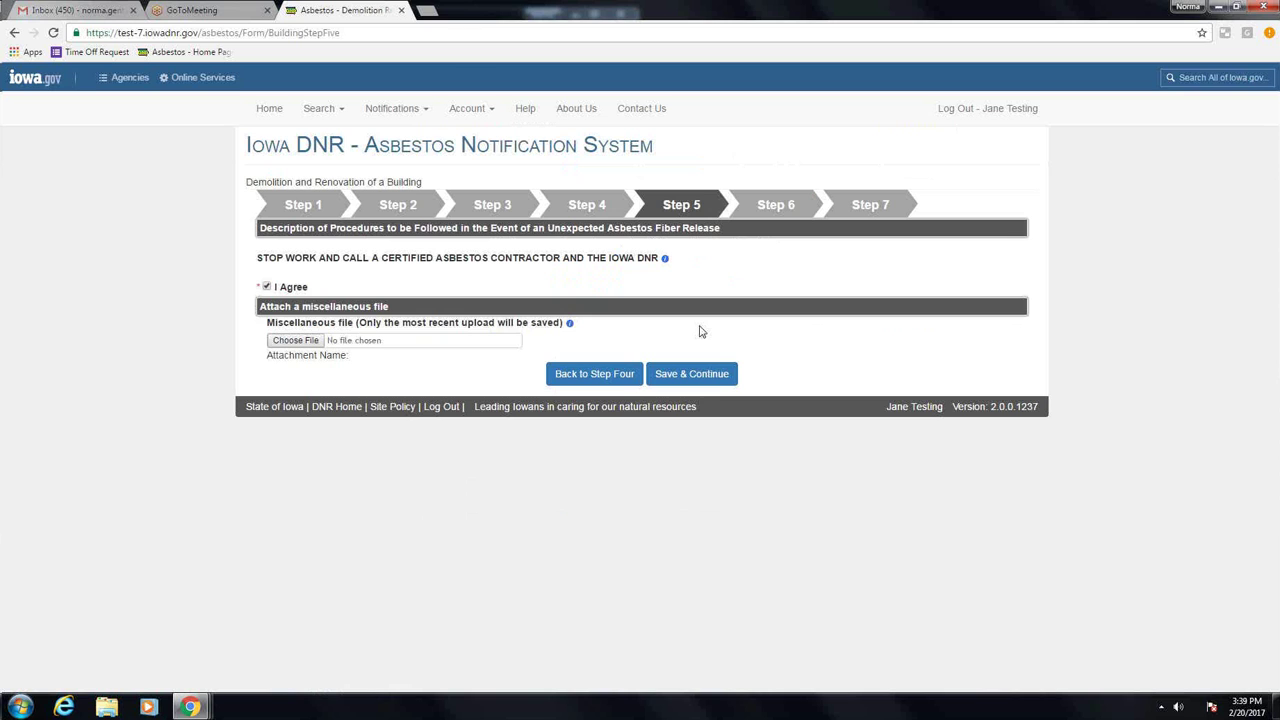
{"action": "left_click", "coordinate": [714, 378]}
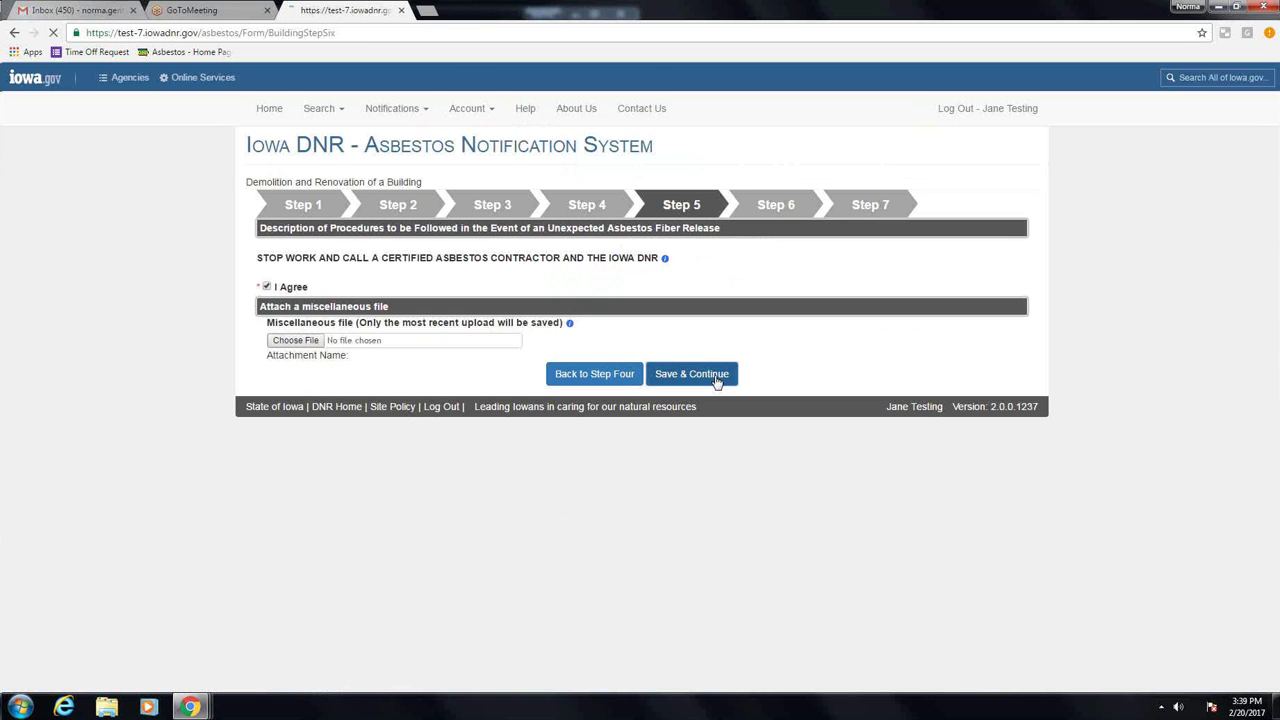
{"action": "scroll", "coordinate": [711, 498], "scroll_direction": "down", "scroll_amount": 2}
{"action": "scroll", "coordinate": [708, 497], "scroll_direction": "down", "scroll_amount": 6}
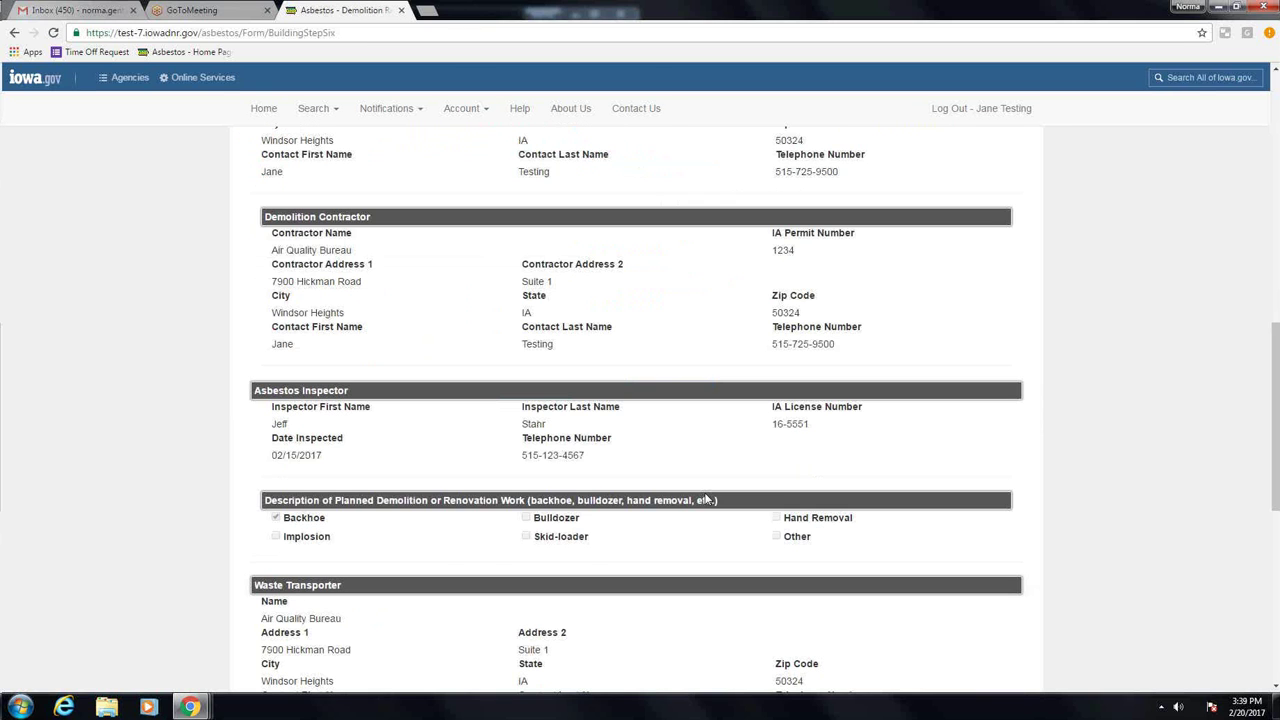
{"action": "scroll", "coordinate": [705, 498], "scroll_direction": "down", "scroll_amount": 5}
{"action": "left_click", "coordinate": [686, 637]}
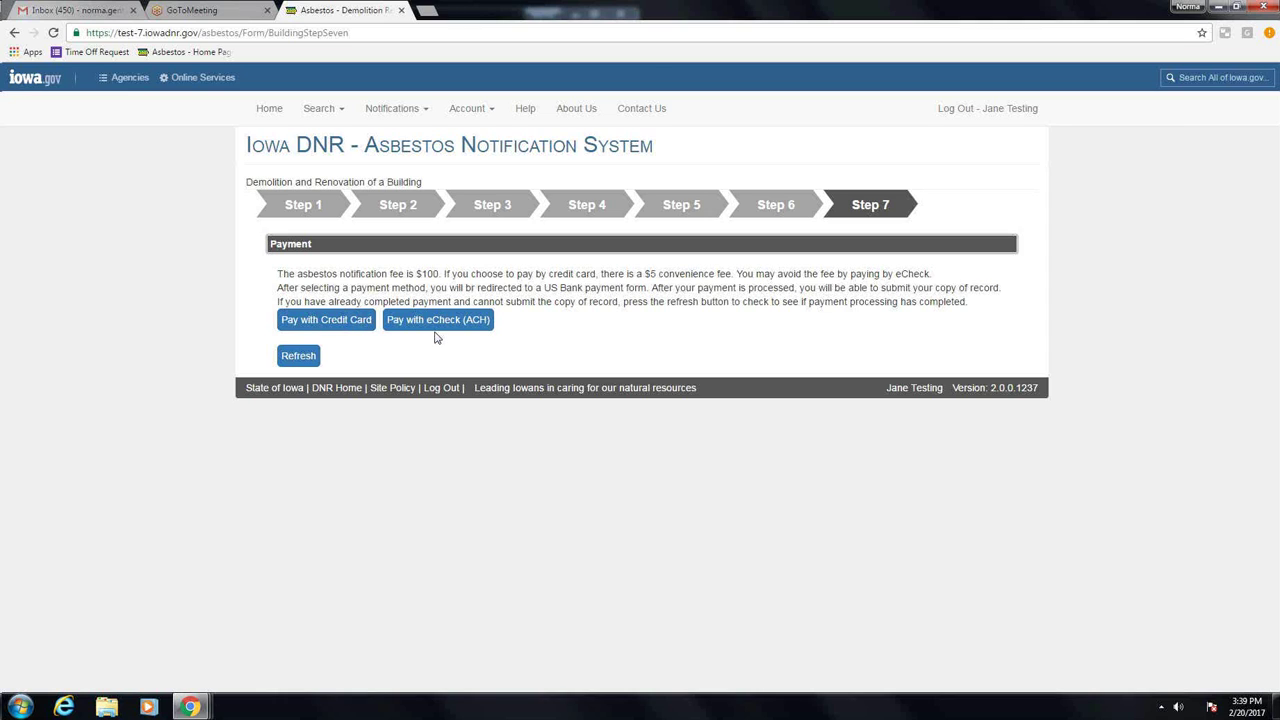
{"action": "left_click", "coordinate": [347, 322]}
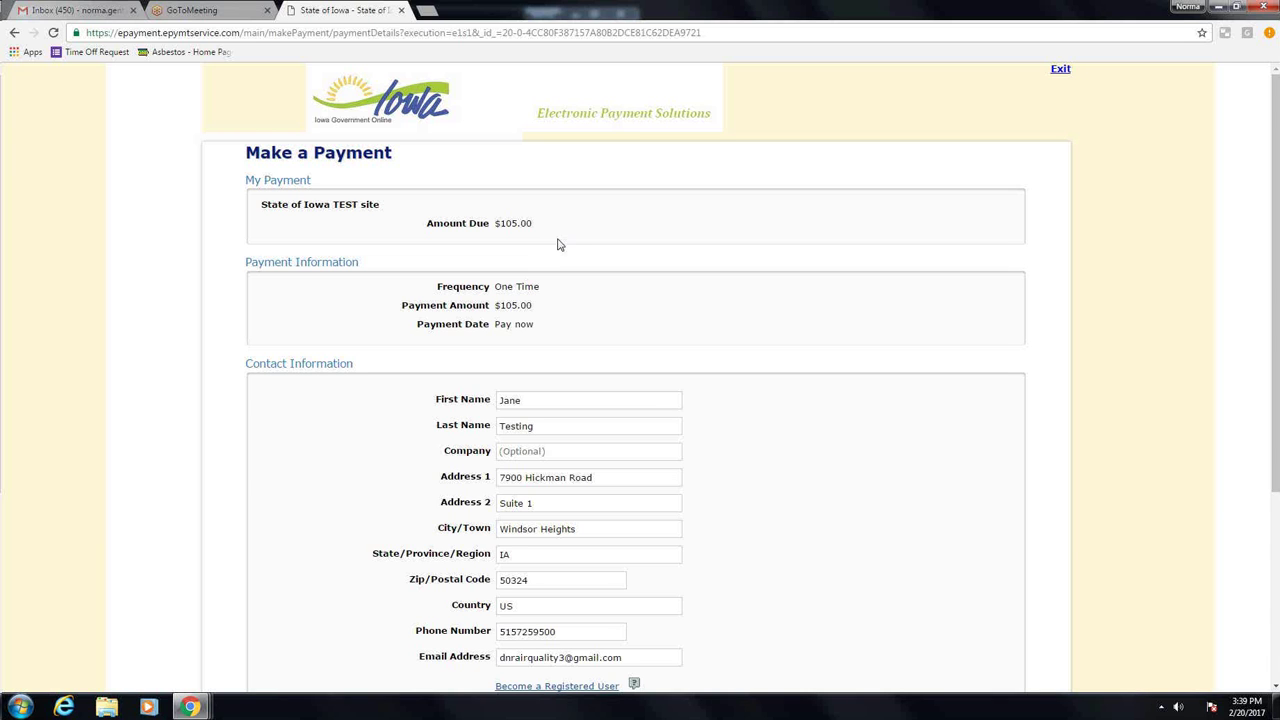
Step: Enter the Visa card number for the credit card payment
{"action": "scroll", "coordinate": [560, 244], "scroll_direction": "down", "scroll_amount": 1}
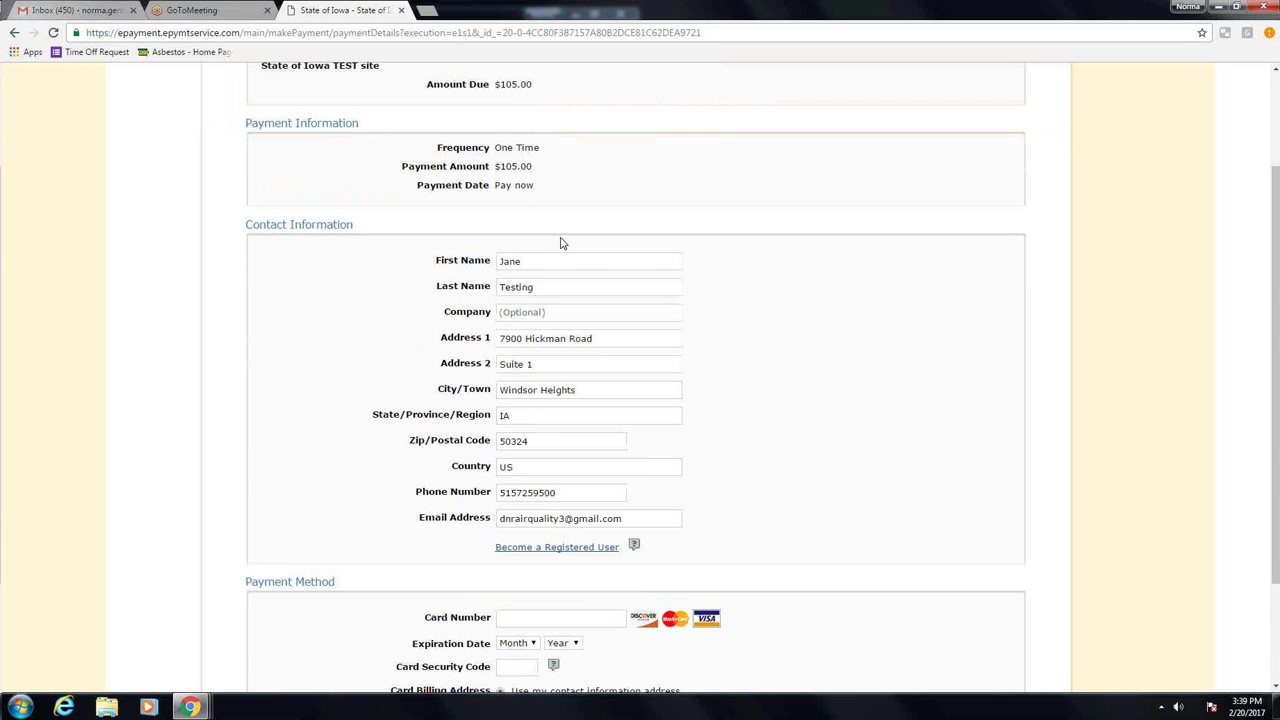
{"action": "scroll", "coordinate": [565, 235], "scroll_direction": "down", "scroll_amount": 1}
{"action": "scroll", "coordinate": [580, 223], "scroll_direction": "up", "scroll_amount": 2}
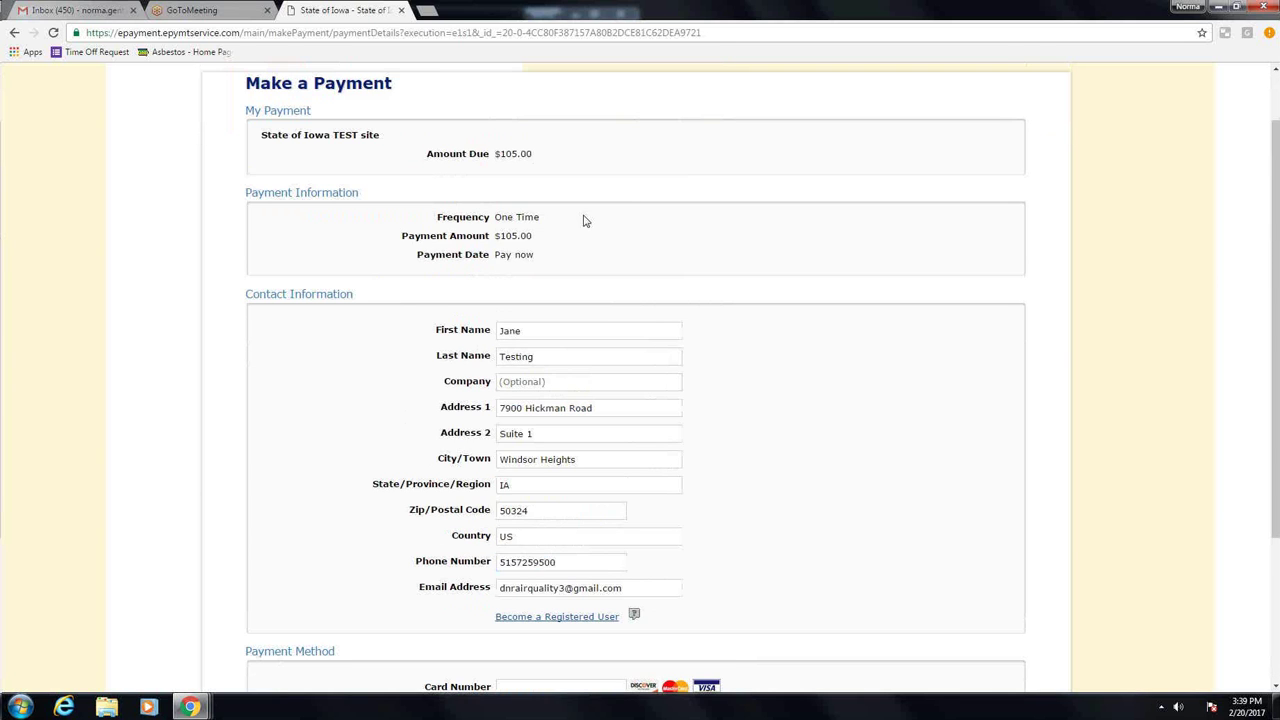
{"action": "scroll", "coordinate": [586, 221], "scroll_direction": "down", "scroll_amount": 1}
{"action": "scroll", "coordinate": [585, 218], "scroll_direction": "down", "scroll_amount": 1}
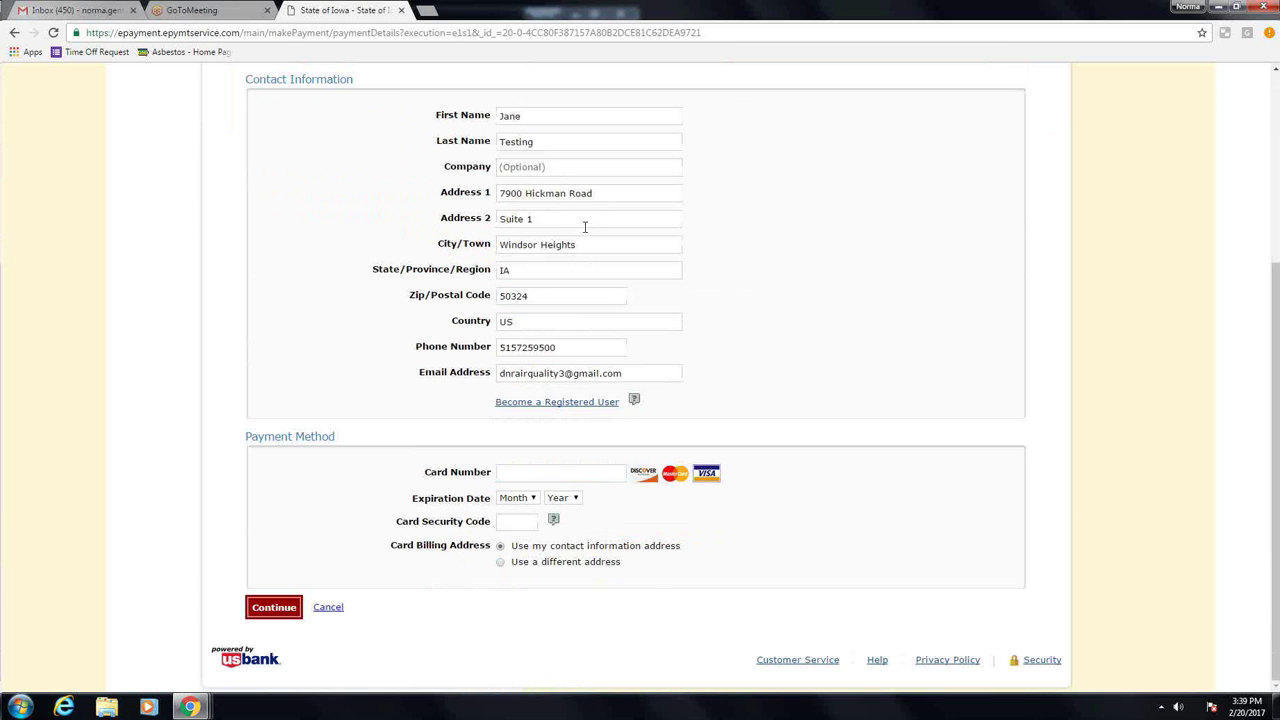
{"action": "left_click", "coordinate": [522, 464]}
{"action": "type", "text": "4"}
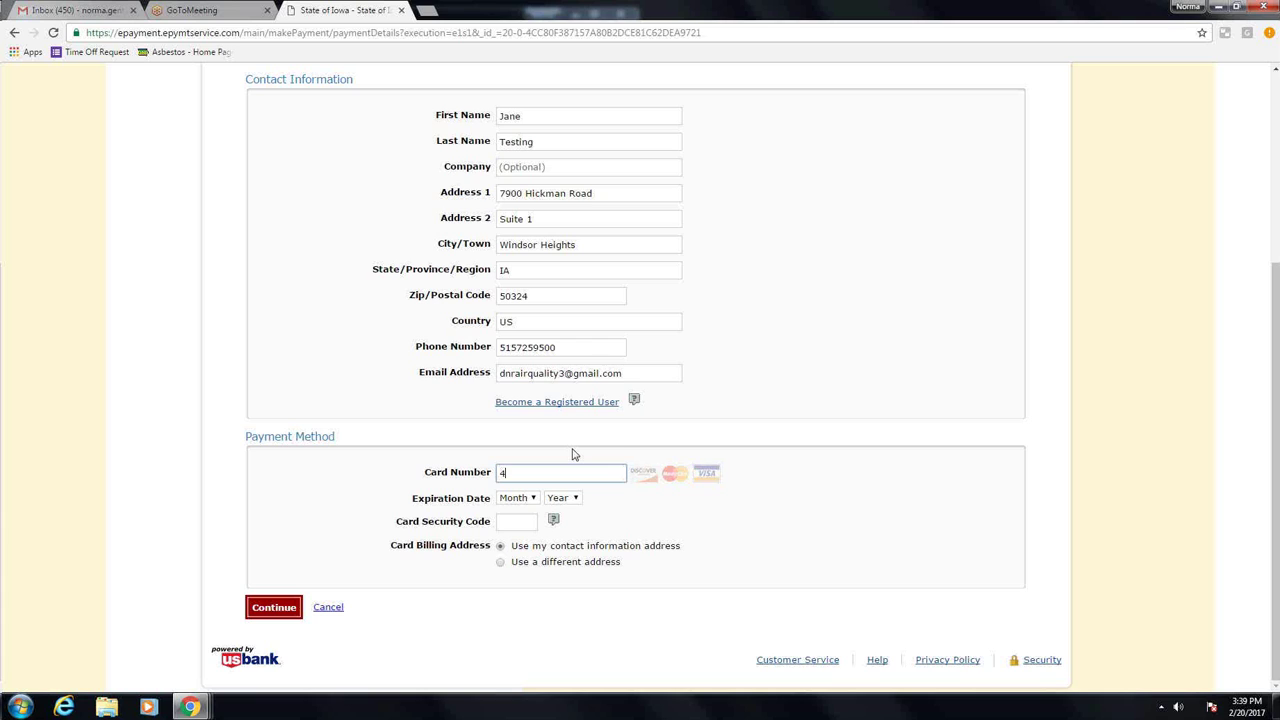
{"action": "type", "text": "111111111111111"}
Step: Set card expiration to 05/2017, enter the security code, and continue to review
{"action": "left_click", "coordinate": [528, 498]}
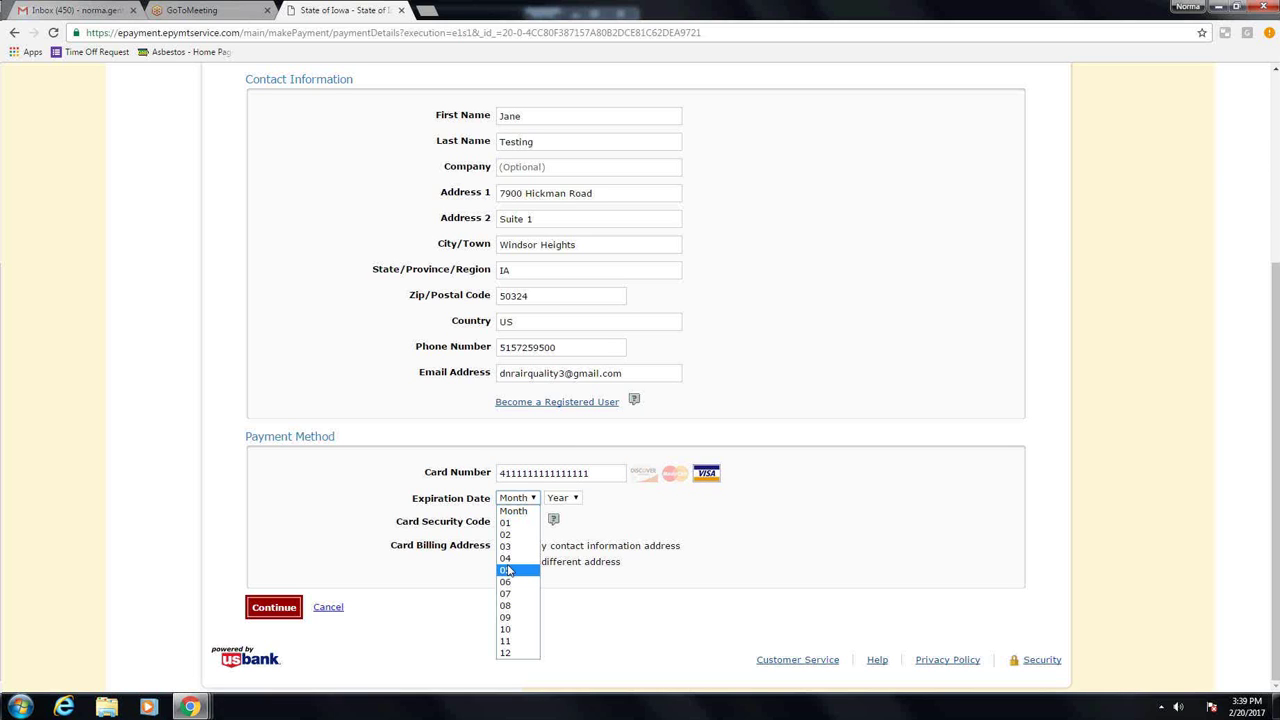
{"action": "left_click", "coordinate": [507, 570]}
{"action": "left_click", "coordinate": [564, 498]}
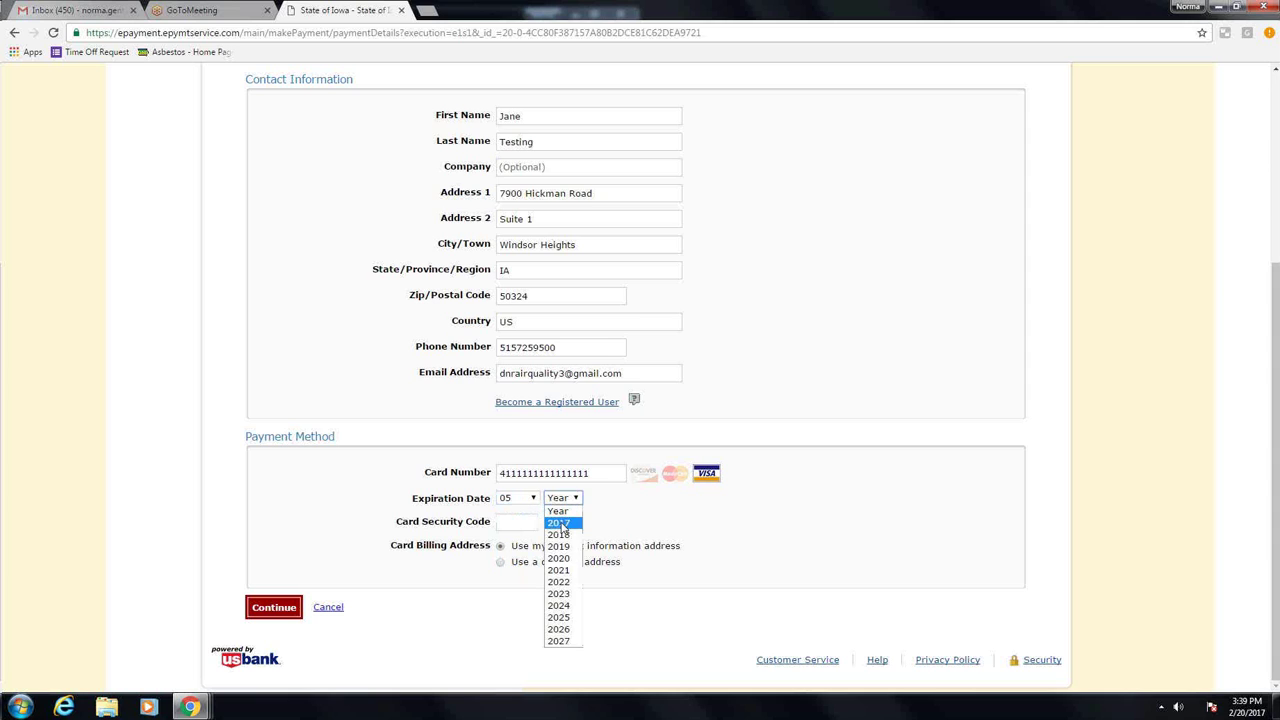
{"action": "left_click", "coordinate": [559, 523]}
{"action": "left_click", "coordinate": [517, 522]}
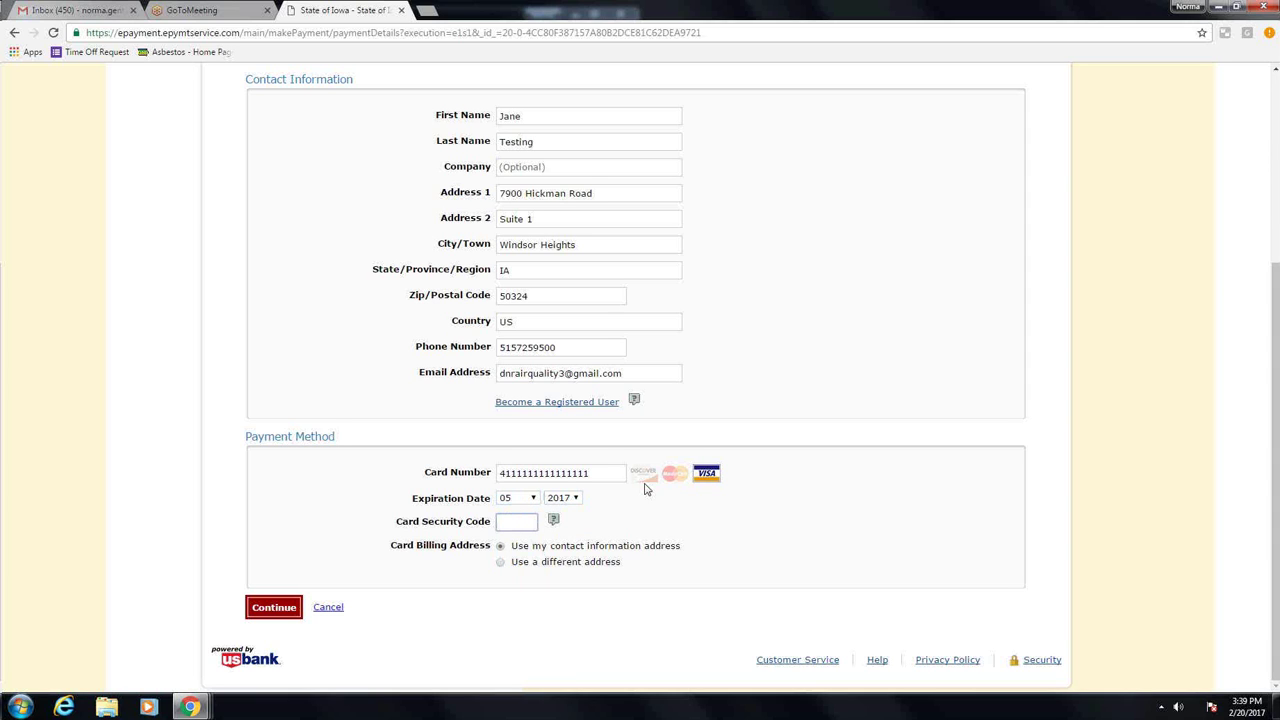
{"action": "type", "text": "158"}
{"action": "left_click", "coordinate": [275, 607]}
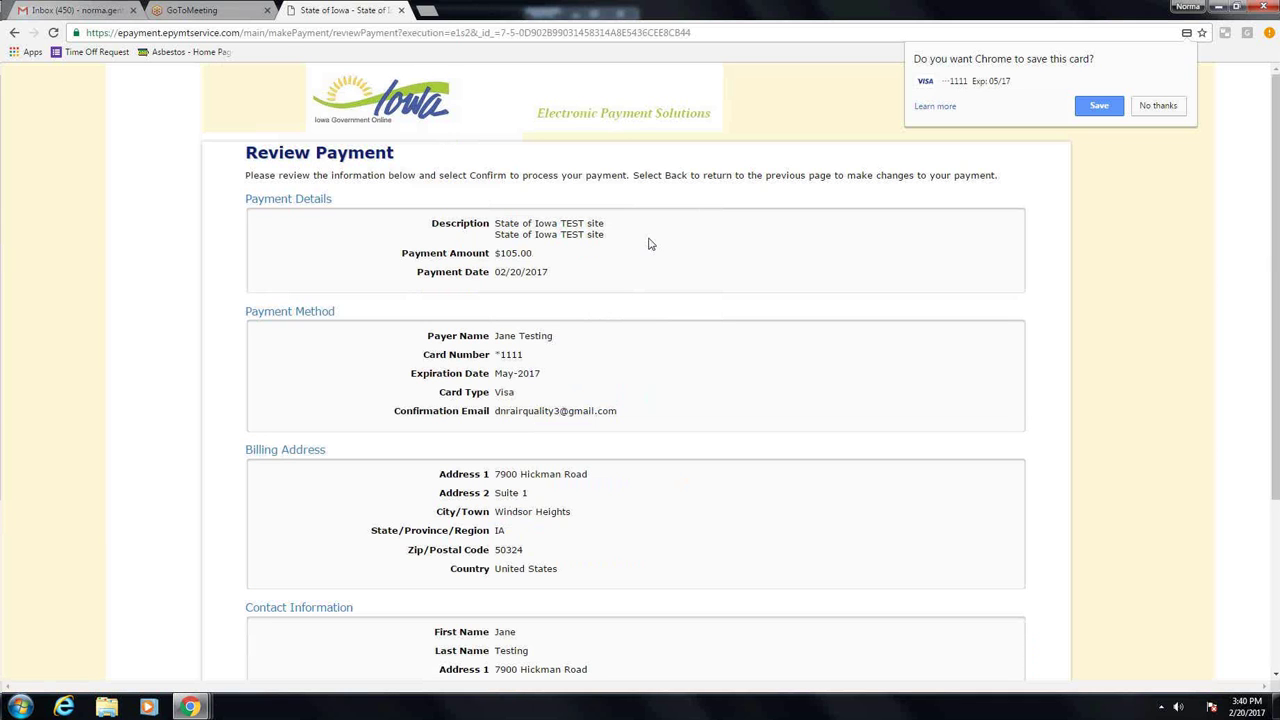
Step: Confirm the $105.00 card payment and return to the notification's Step 7
{"action": "scroll", "coordinate": [652, 260], "scroll_direction": "down", "scroll_amount": 3}
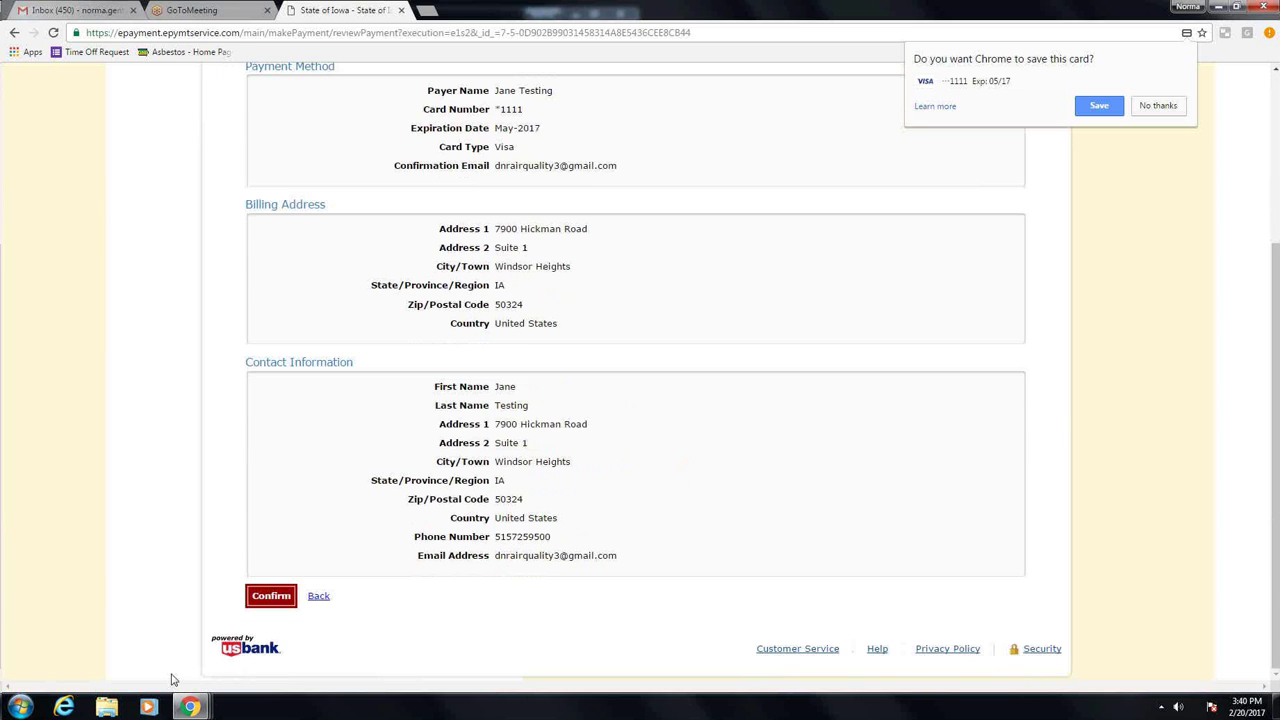
{"action": "left_click", "coordinate": [253, 605]}
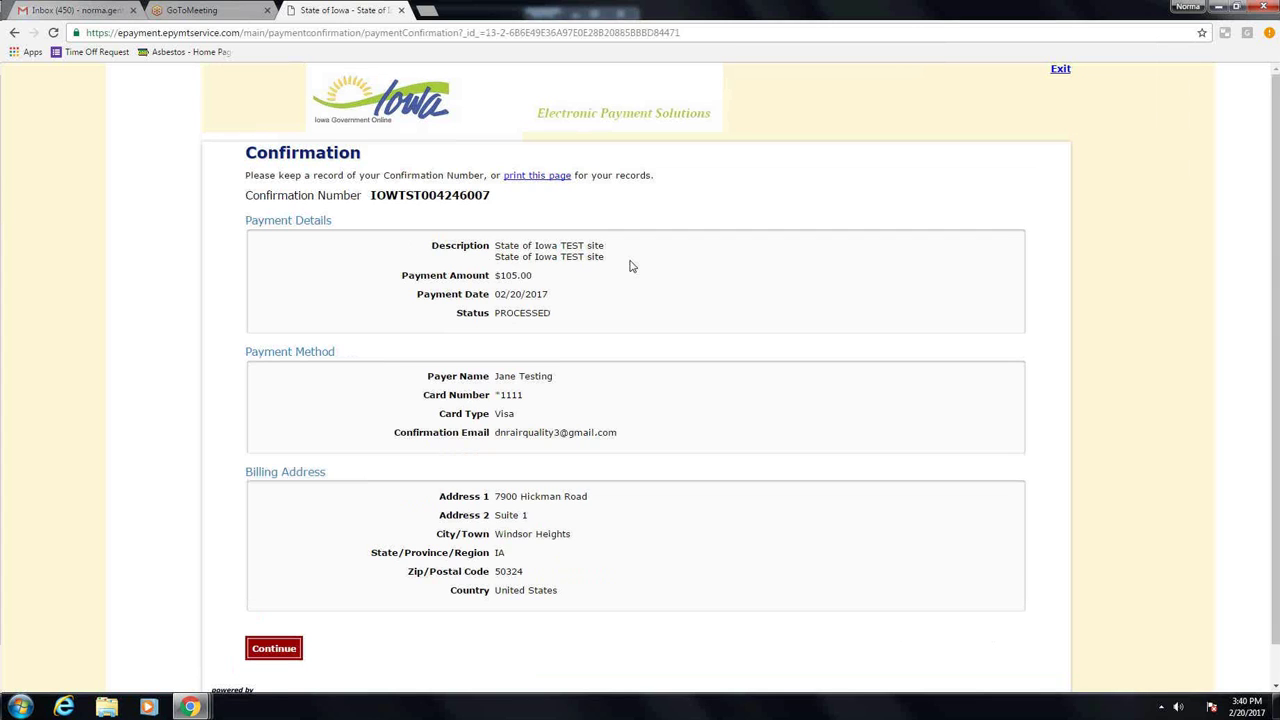
{"action": "scroll", "coordinate": [645, 320], "scroll_direction": "down", "scroll_amount": 1}
{"action": "scroll", "coordinate": [648, 329], "scroll_direction": "down", "scroll_amount": 1}
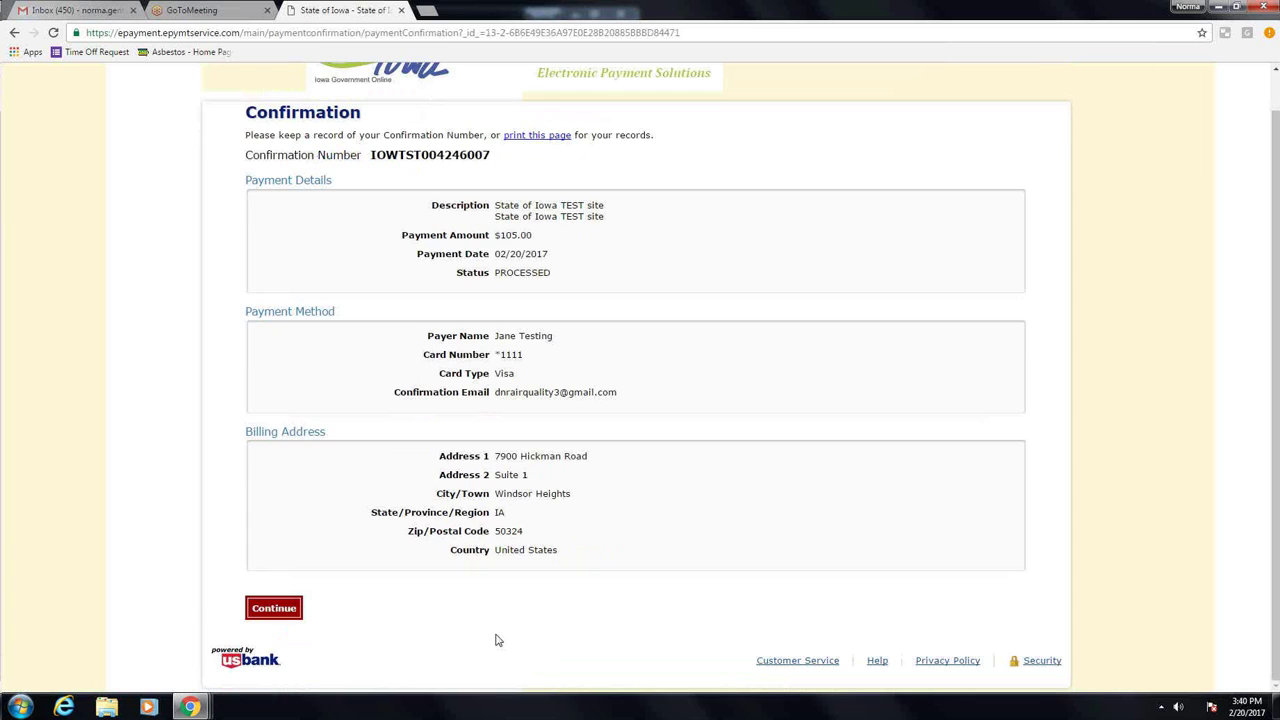
{"action": "left_click", "coordinate": [286, 612]}
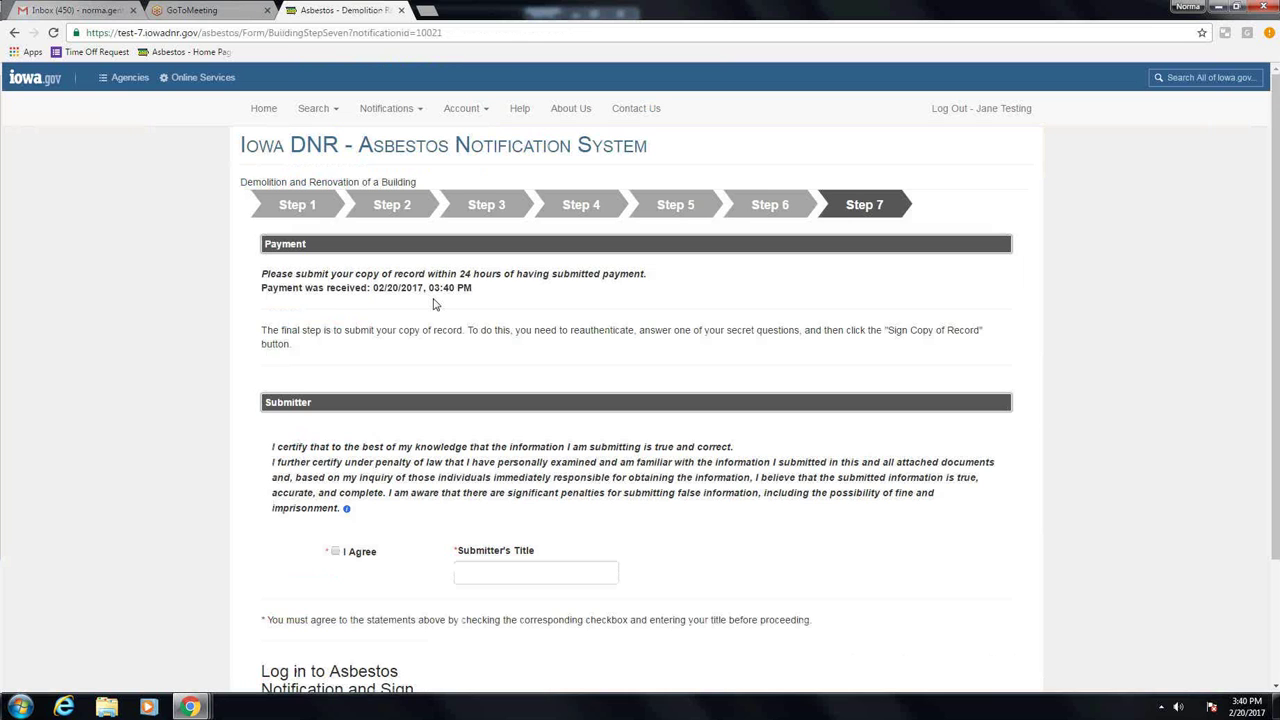
Step: Agree to the certification and set the submitter's title to Office Manager
{"action": "scroll", "coordinate": [434, 304], "scroll_direction": "down", "scroll_amount": 1}
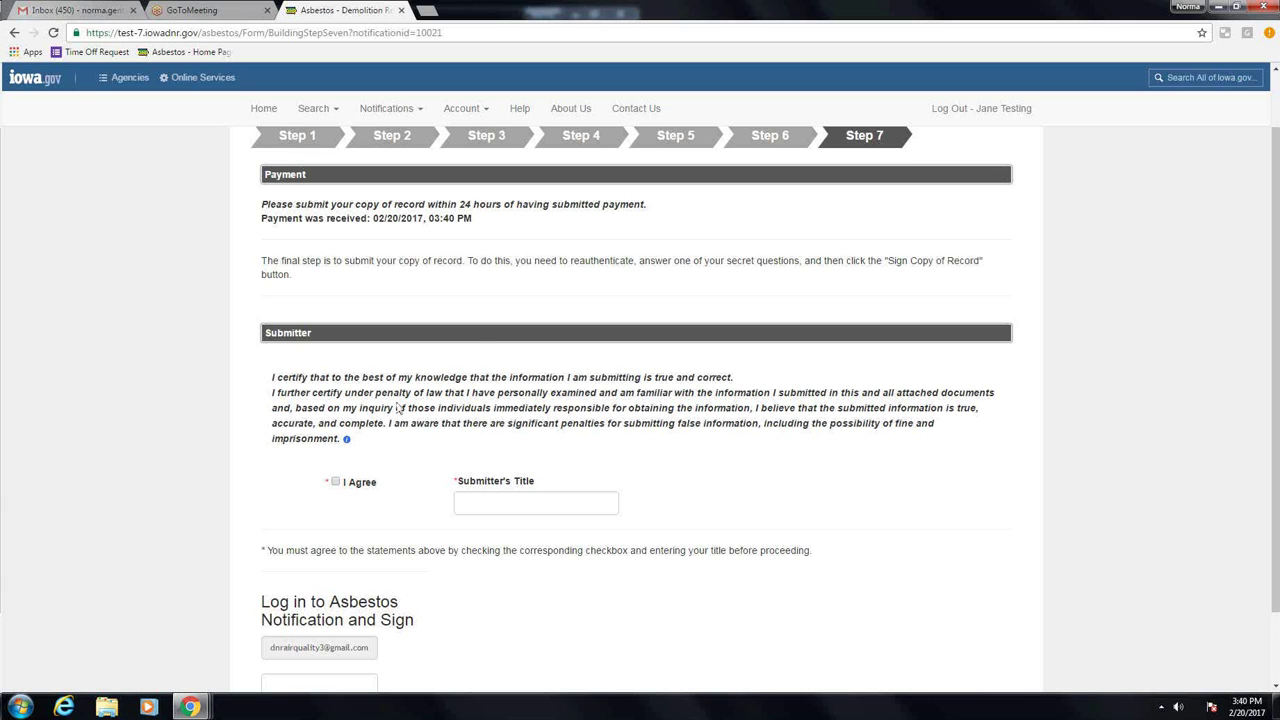
{"action": "left_click", "coordinate": [335, 483]}
{"action": "left_click", "coordinate": [518, 500]}
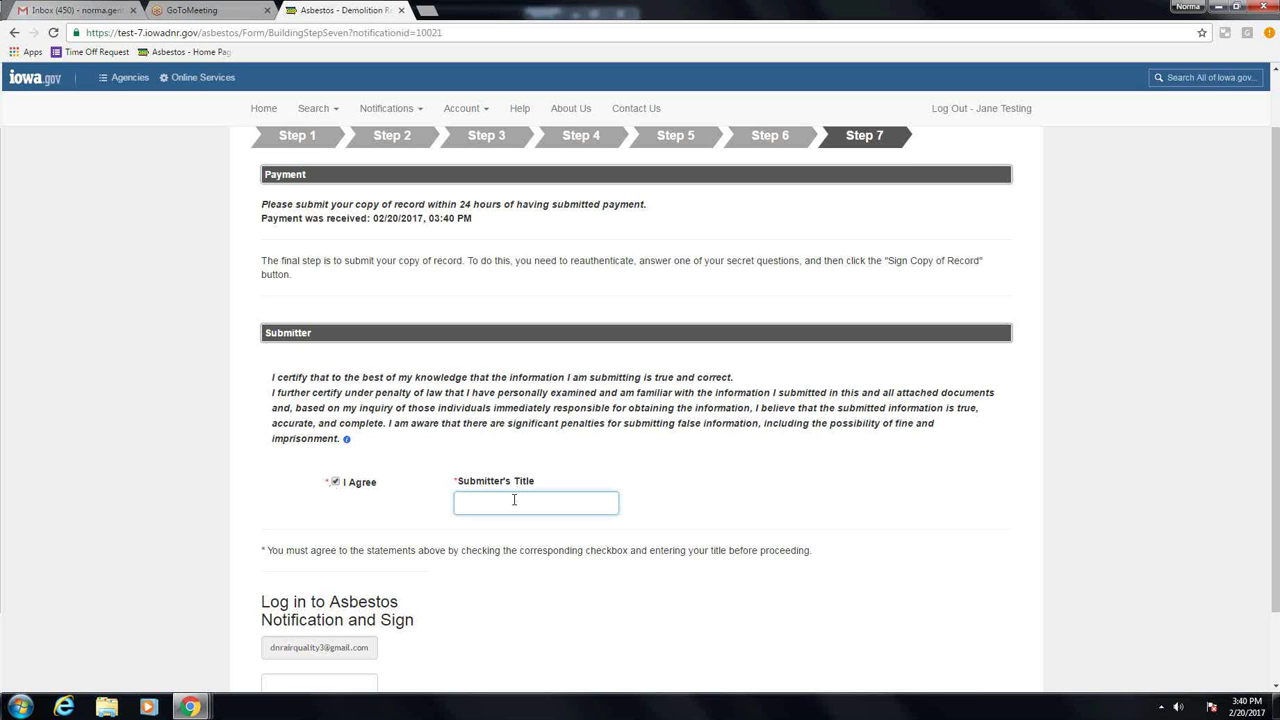
{"action": "type", "text": "Office Manager"}
Step: Enter the account password and log in to reauthenticate for signing
{"action": "scroll", "coordinate": [437, 621], "scroll_direction": "down", "scroll_amount": 1}
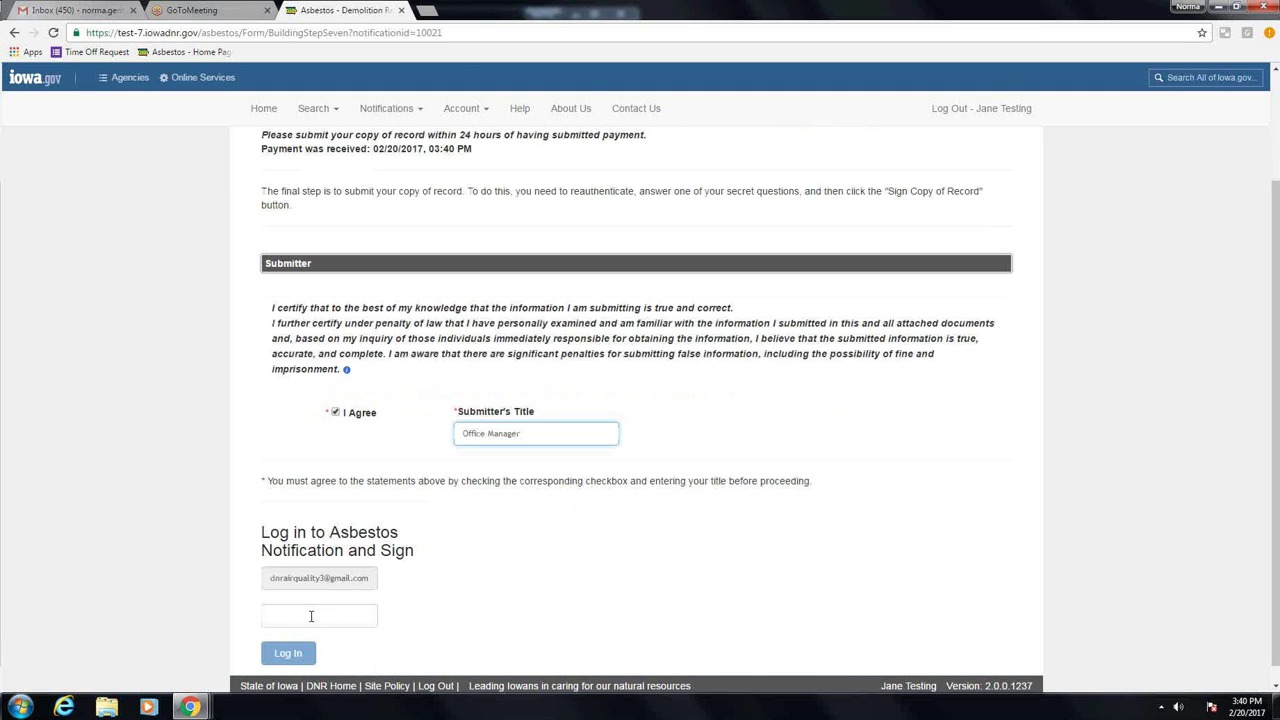
{"action": "left_click", "coordinate": [311, 616]}
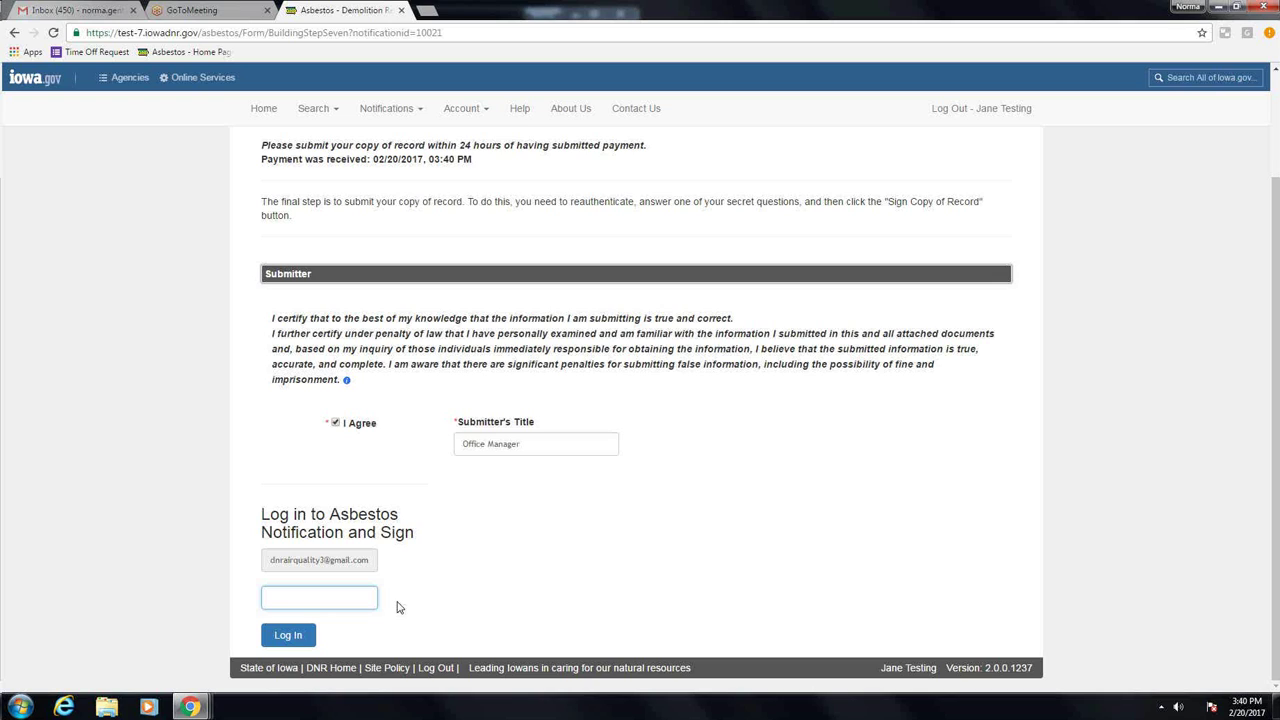
{"action": "type", "text": "•••••••••"}
{"action": "left_click", "coordinate": [288, 633]}
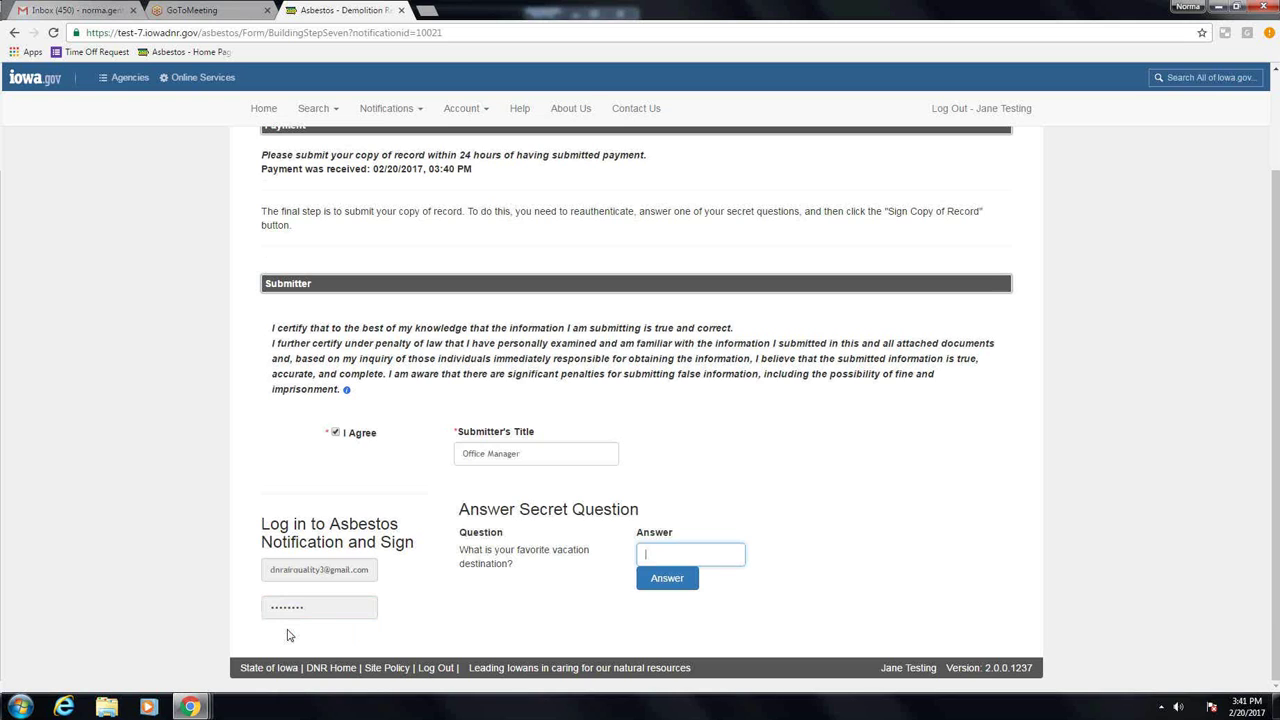
Step: Answer the secret question and sign the copy of record
{"action": "type", "text": "test"}
{"action": "left_click", "coordinate": [667, 579]}
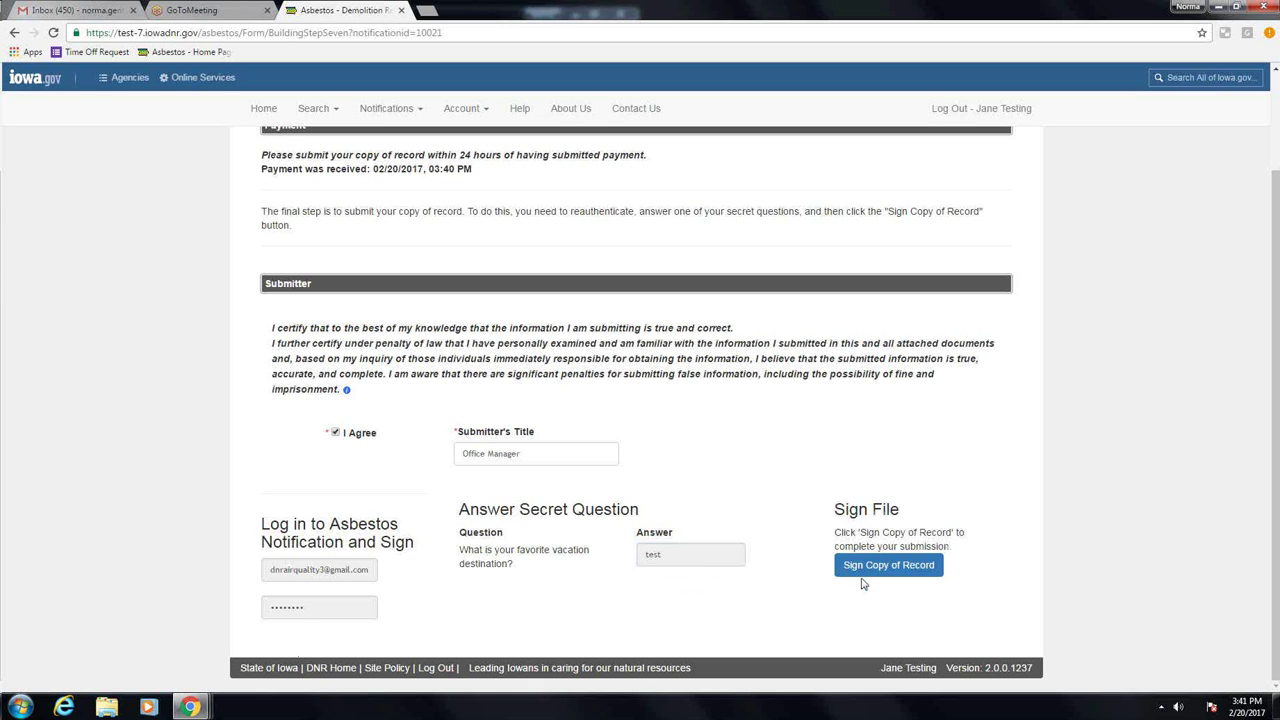
{"action": "left_click", "coordinate": [872, 568]}
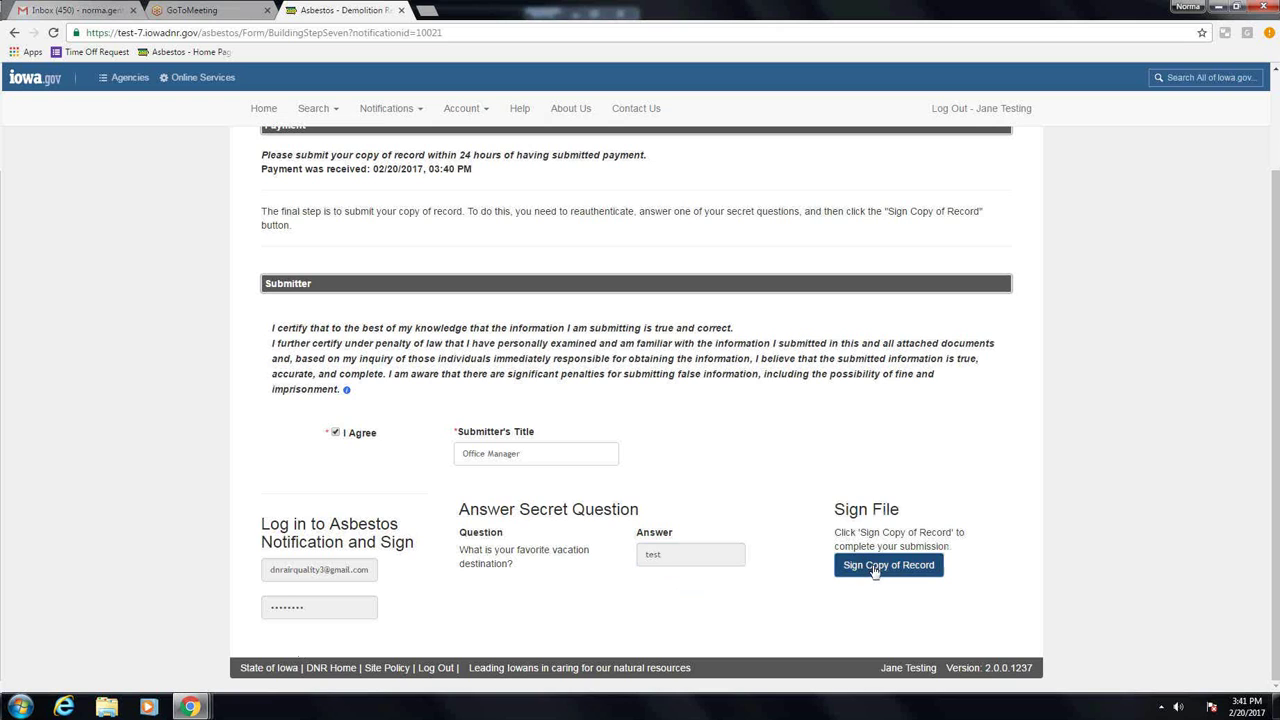